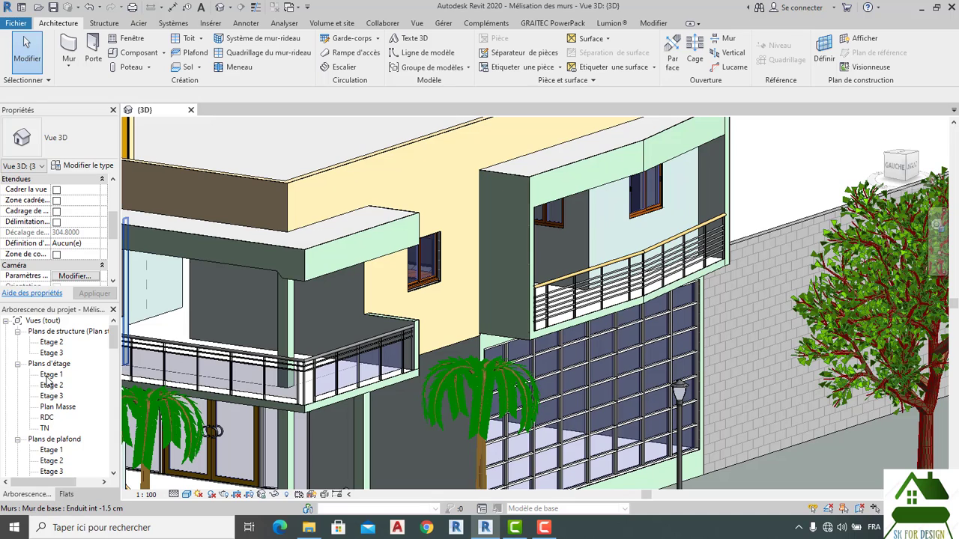
Open the Etage 1 floor plan and switch its visual style to an uncoloured line display.
double_click(50, 375)
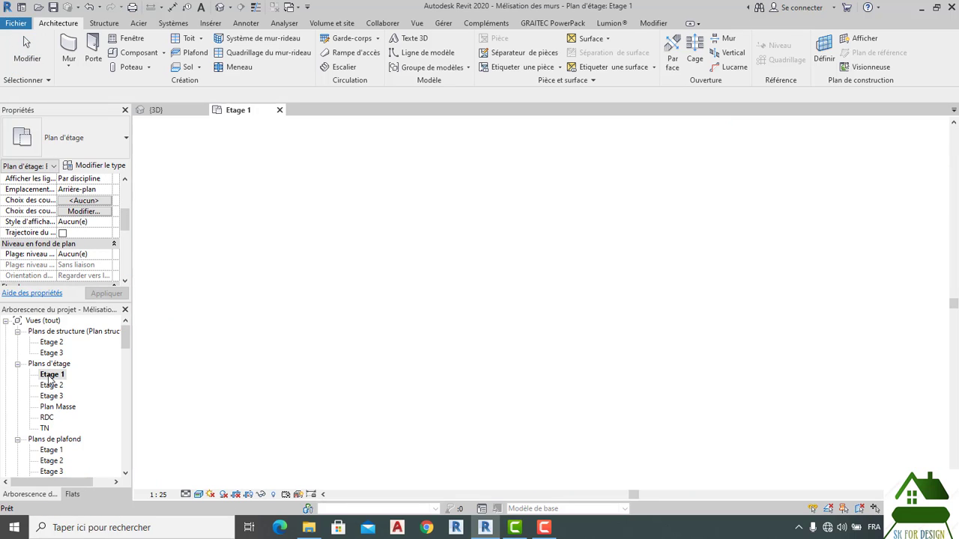
scroll(454, 424, "up", 4)
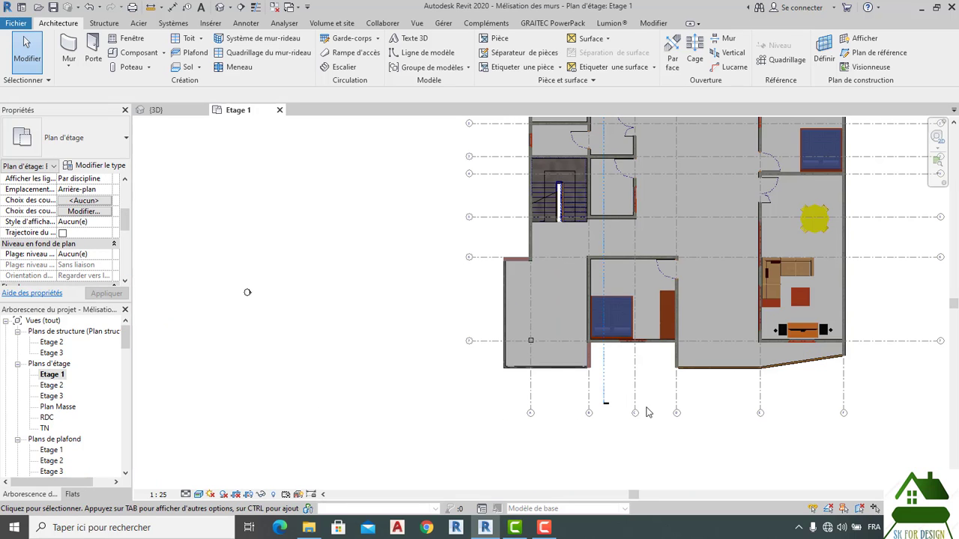
middle_click_drag(662, 447, 522, 456)
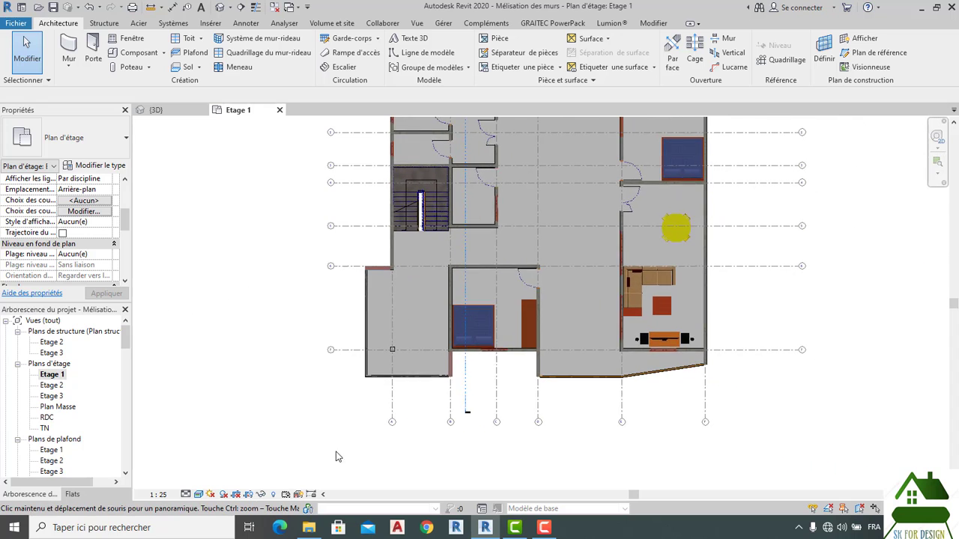
left_click(199, 495)
left_click(232, 436)
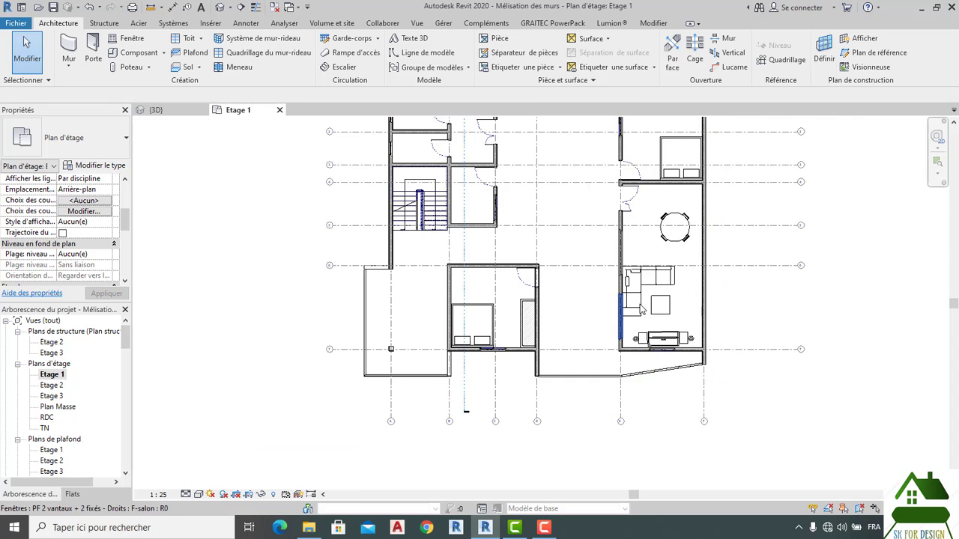
scroll(772, 264, "up", 2)
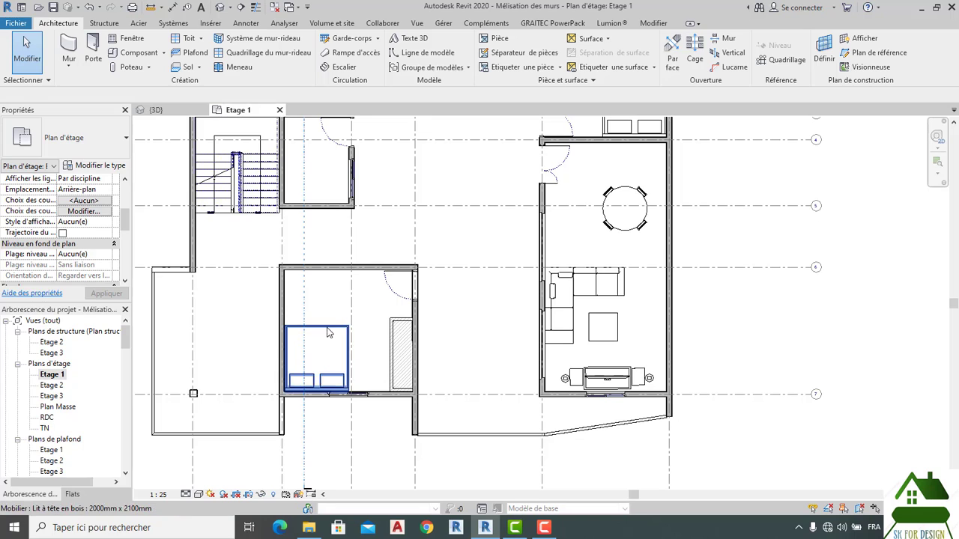
Open the Etage 1 ceiling plan to look at its layout.
double_click(50, 450)
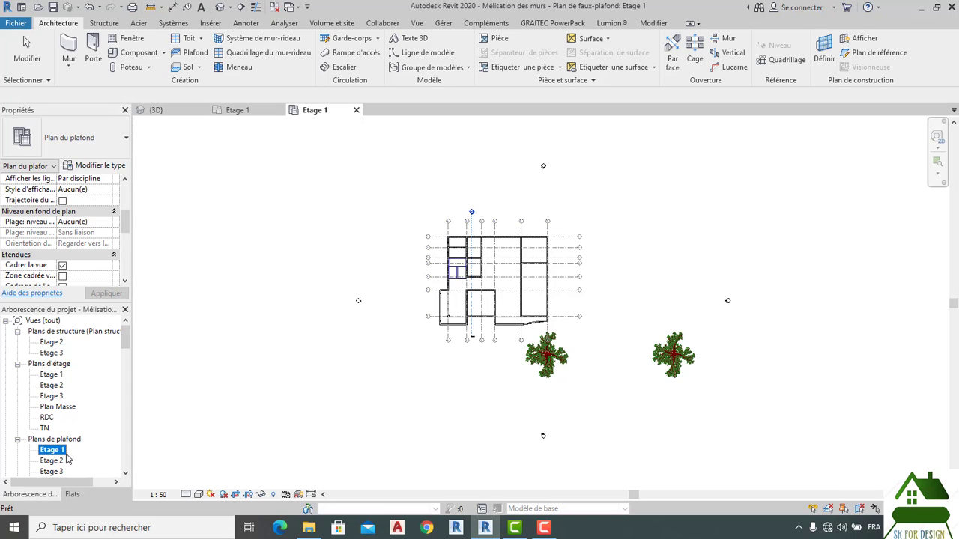
scroll(67, 458, "down", 1)
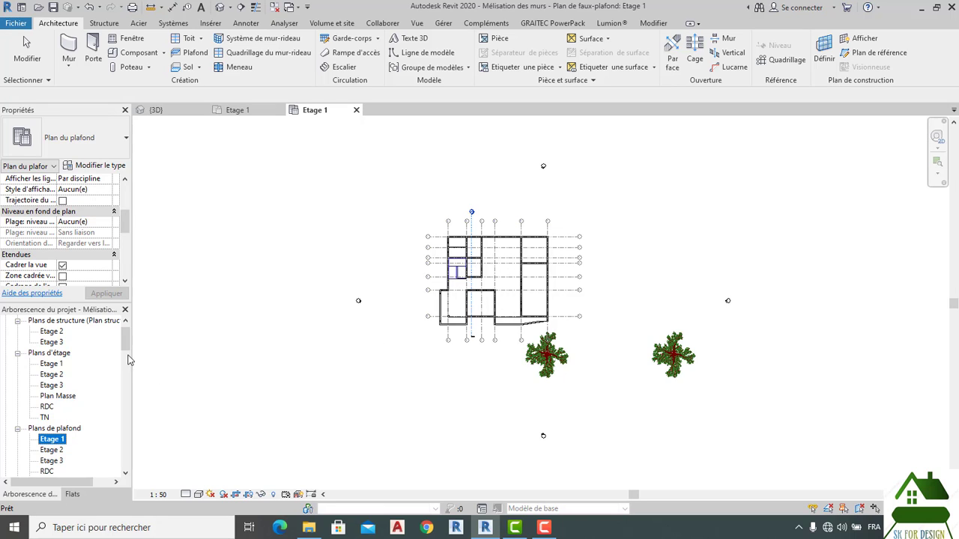
scroll(45, 387, "up", 1)
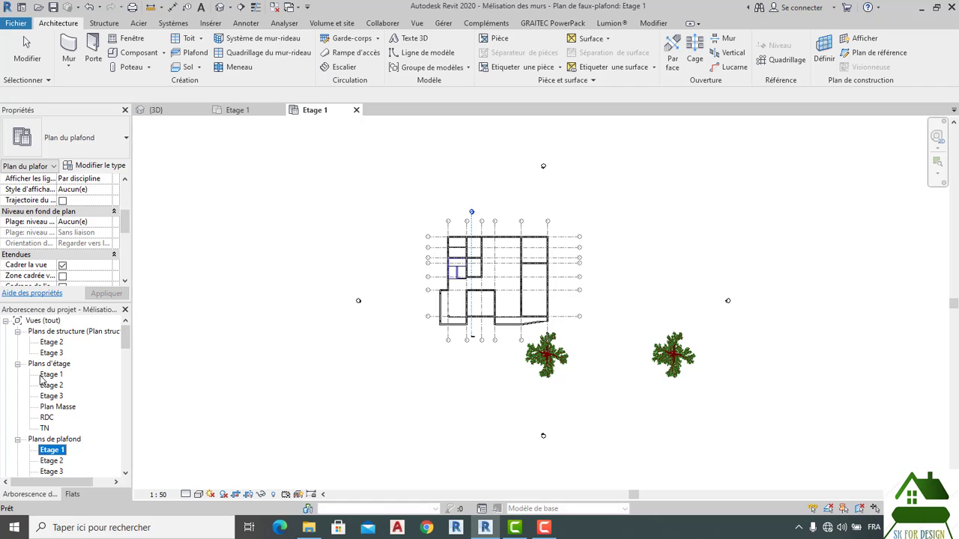
left_click(47, 376)
right_click(47, 376)
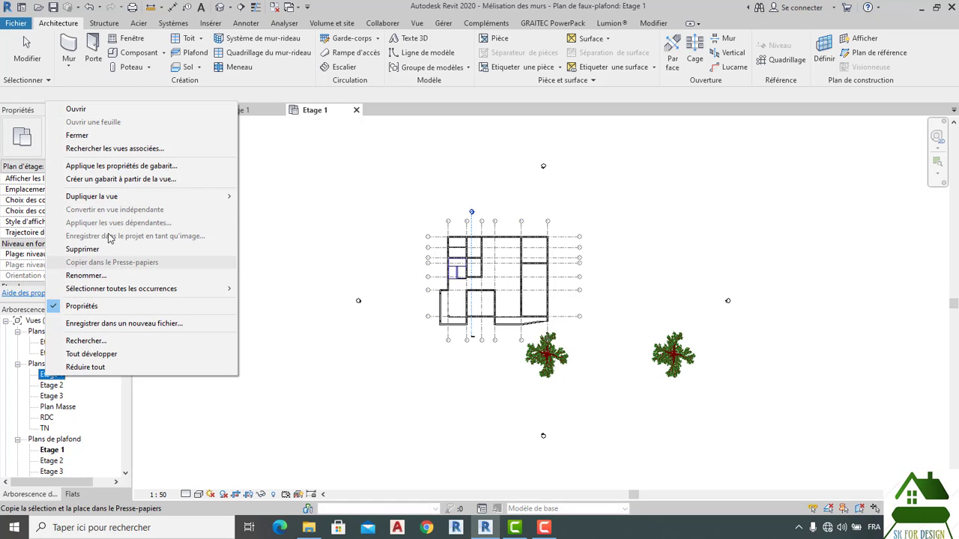
left_click(84, 397)
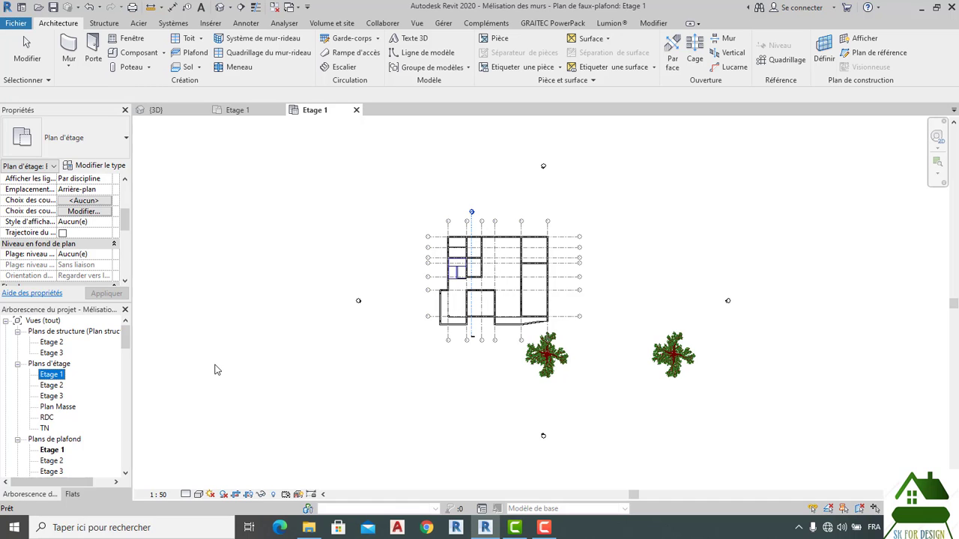
scroll(480, 271, "up", 3)
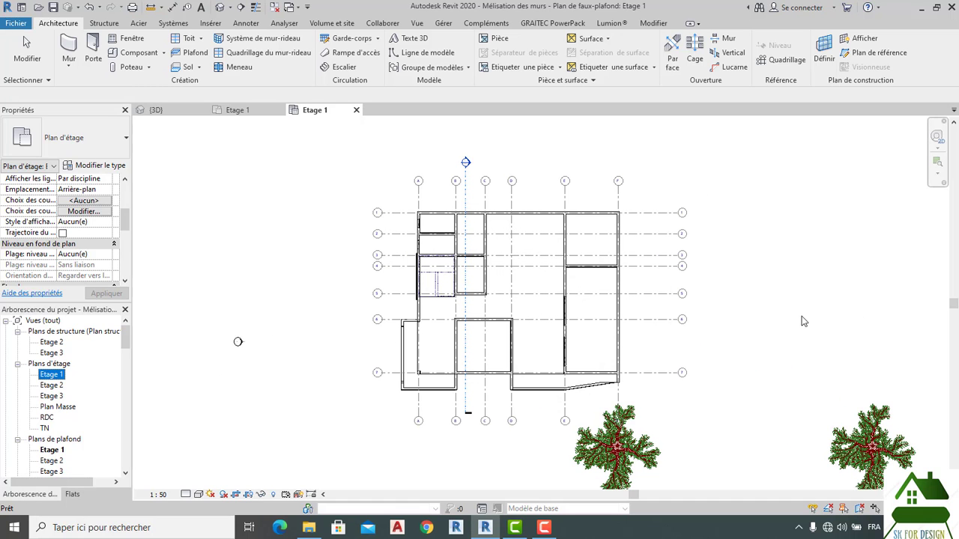
In the Etage 1 floor plan, place a perspective camera behind the round dining table, aimed at the living room's TV wall.
double_click(51, 375)
scroll(442, 321, "down", 1)
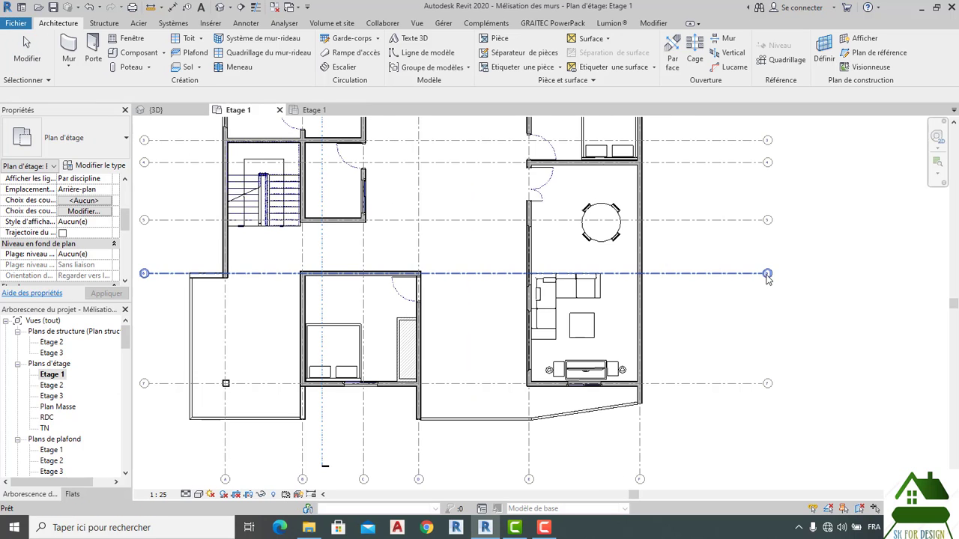
left_click(417, 23)
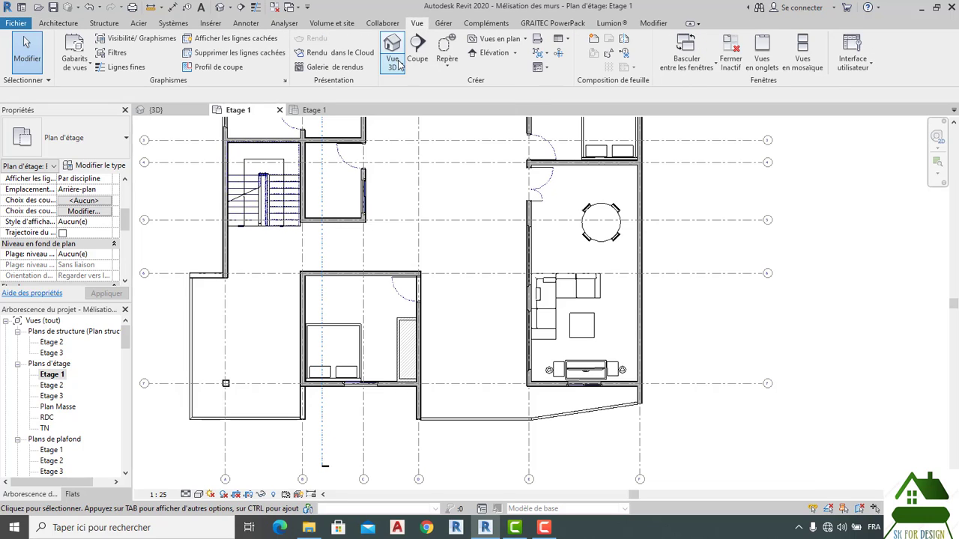
left_click(402, 66)
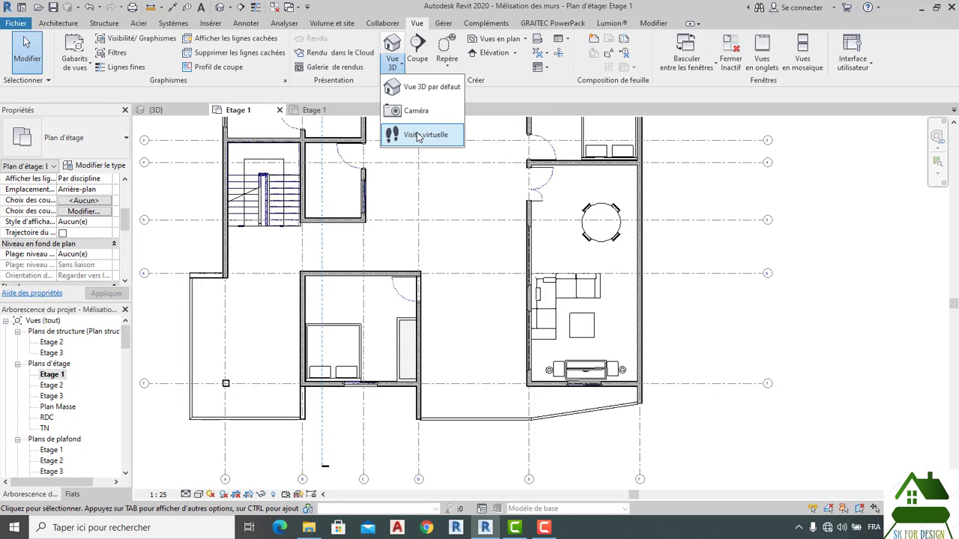
left_click(594, 176)
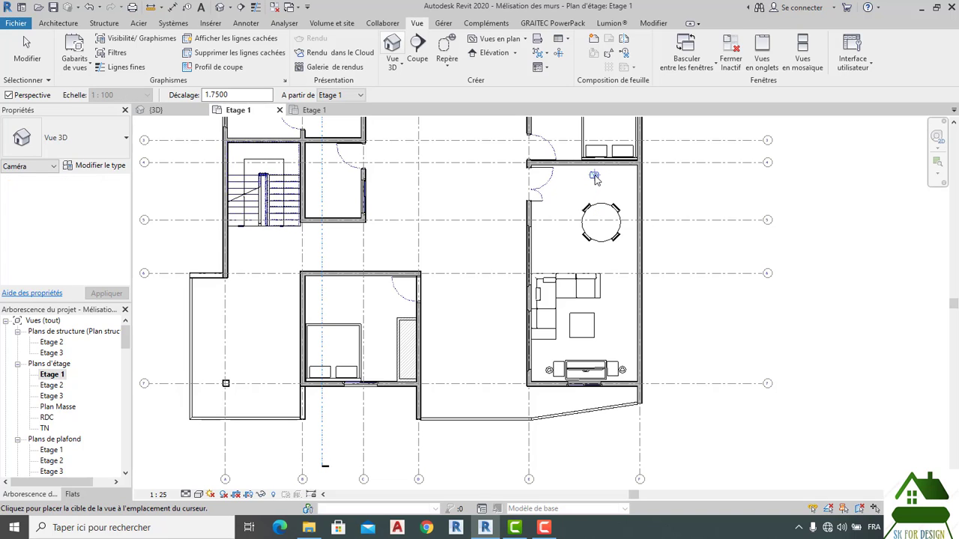
left_click(593, 392)
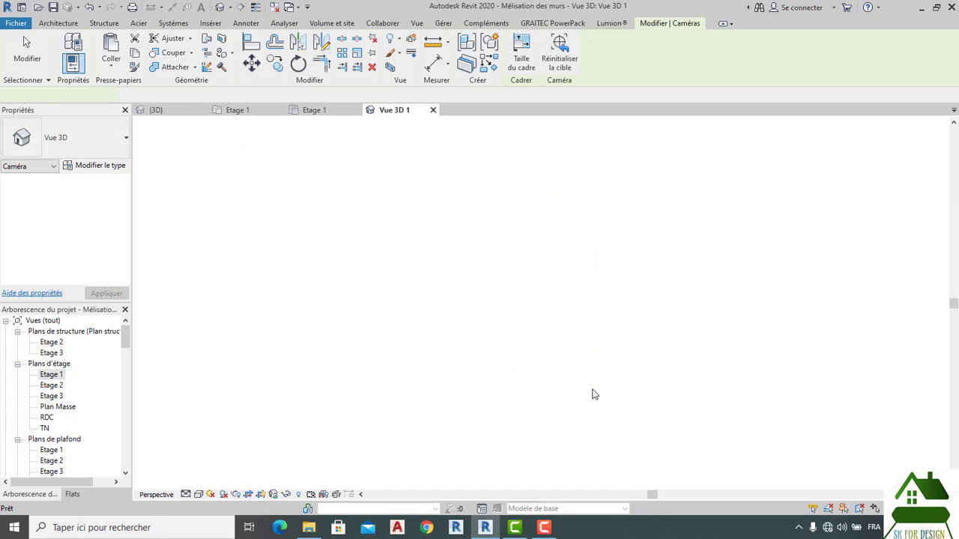
Enlarge the camera view's crop frame on all sides to take in the dining table, side walls and ceiling.
scroll(680, 368, "down", 3)
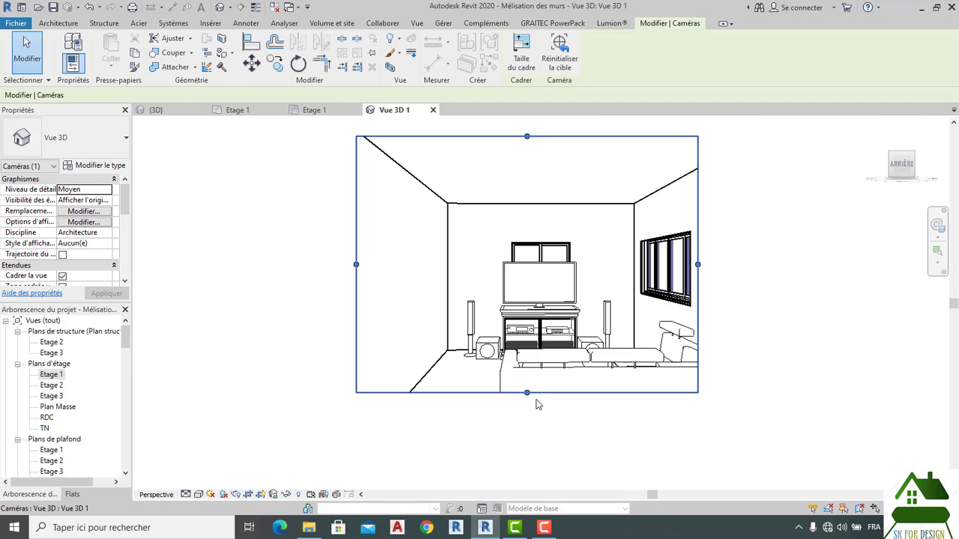
left_click_drag(526, 393, 527, 476)
left_click_drag(637, 345, 764, 344)
middle_click_drag(636, 397, 562, 312)
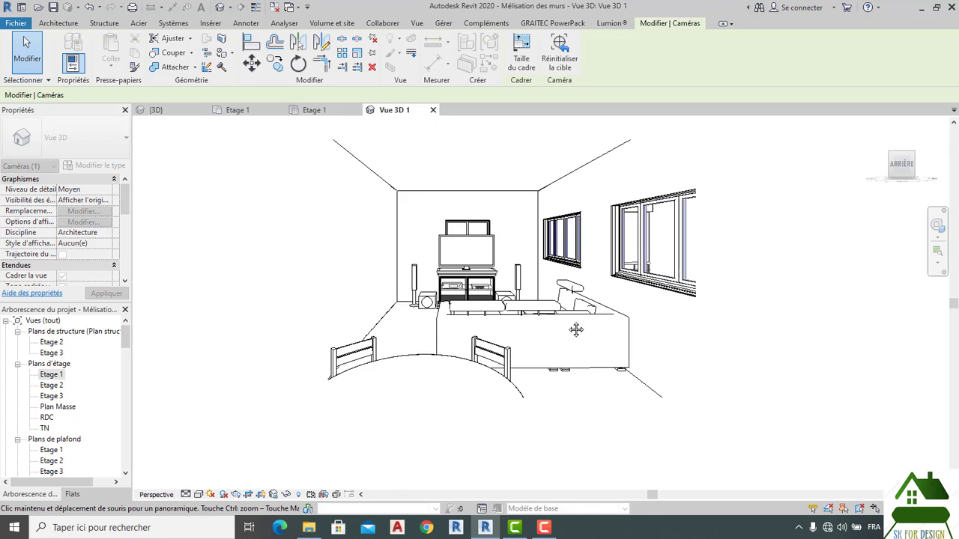
left_click_drag(322, 262, 222, 279)
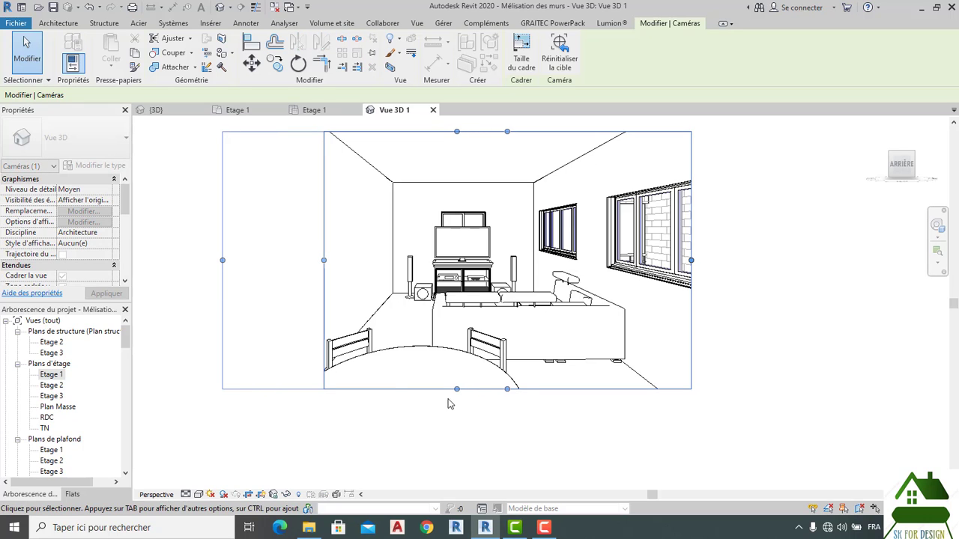
left_click_drag(456, 389, 458, 489)
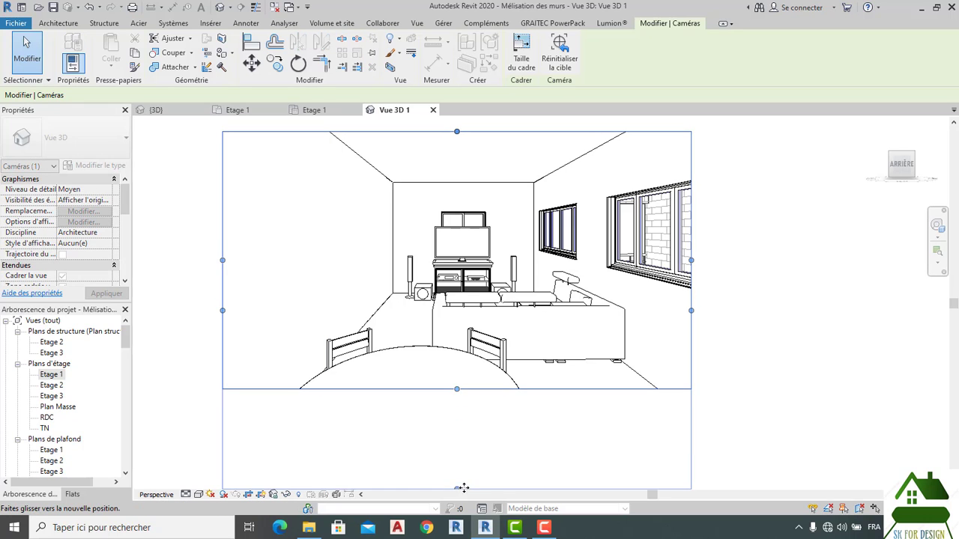
scroll(488, 399, "down", 1)
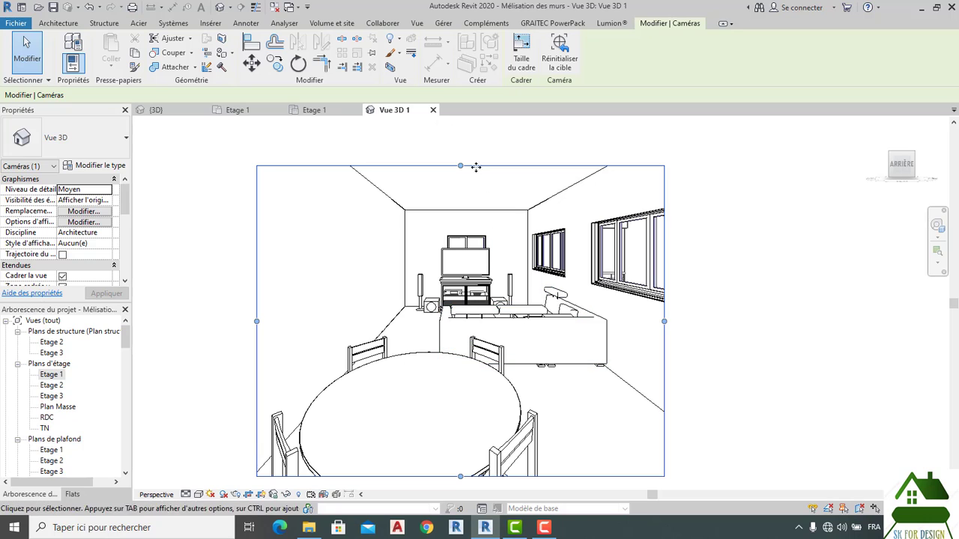
left_click_drag(465, 142, 490, 139)
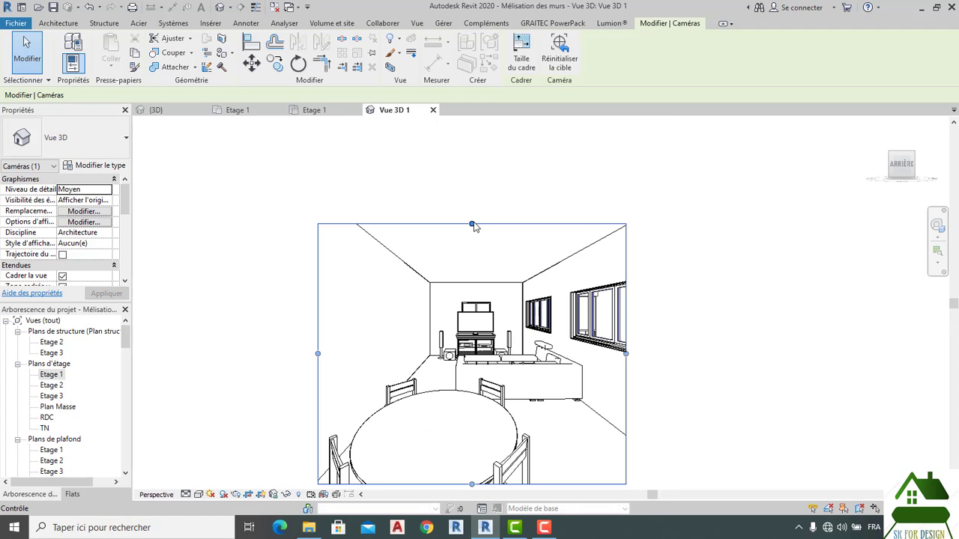
left_click_drag(472, 222, 480, 160)
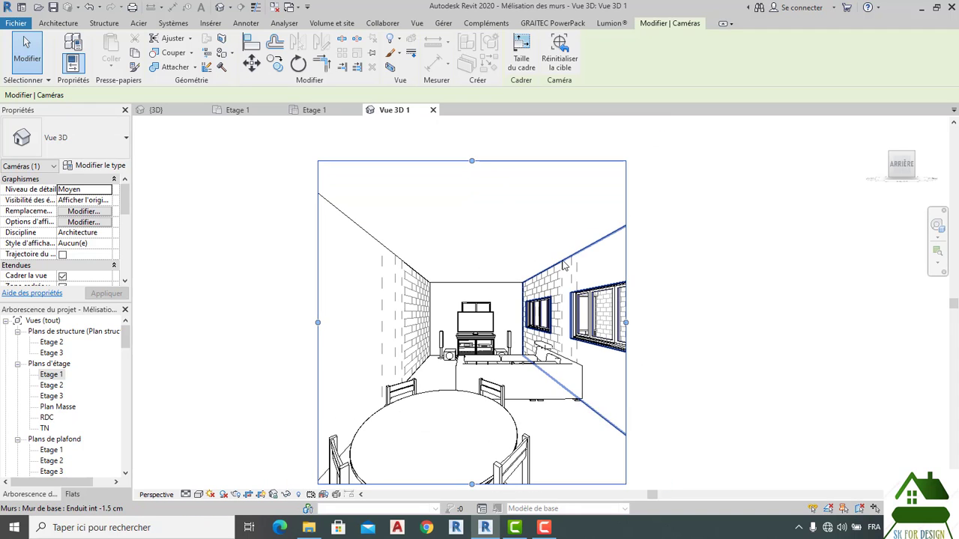
Set the camera view's visual style to a shaded colour display.
scroll(522, 258, "down", 4)
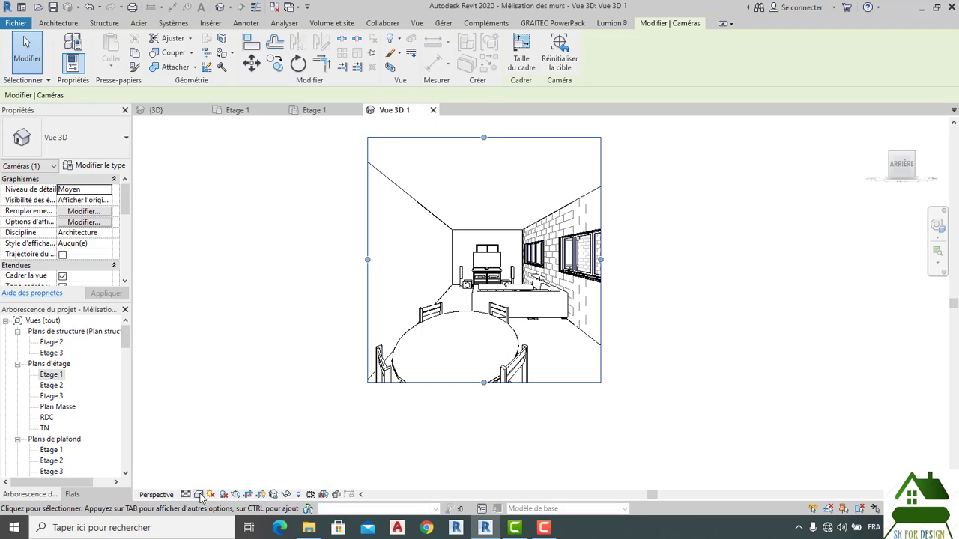
left_click(198, 495)
left_click(222, 456)
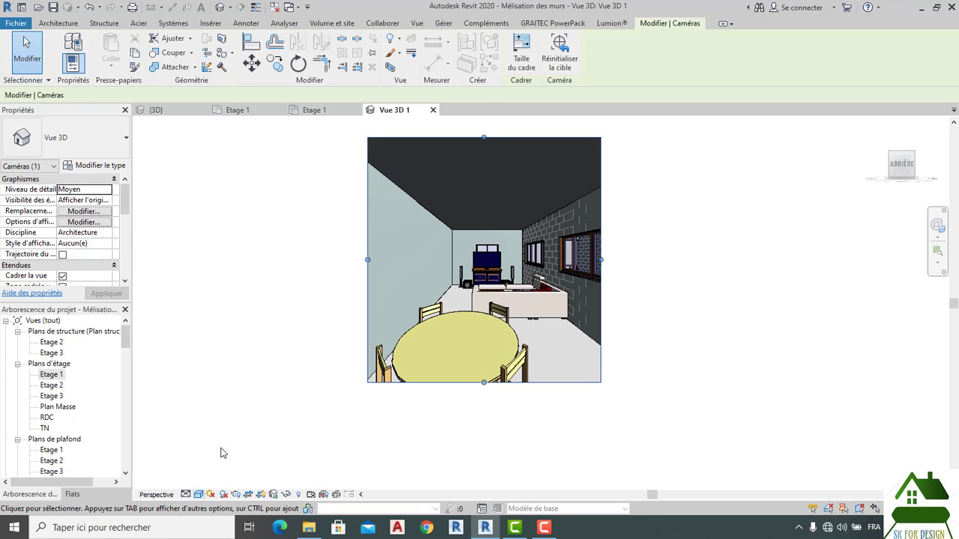
Examine the living room in the camera view, including the TV wall, windows, sectional sofa and dining table.
scroll(489, 242, "up", 5)
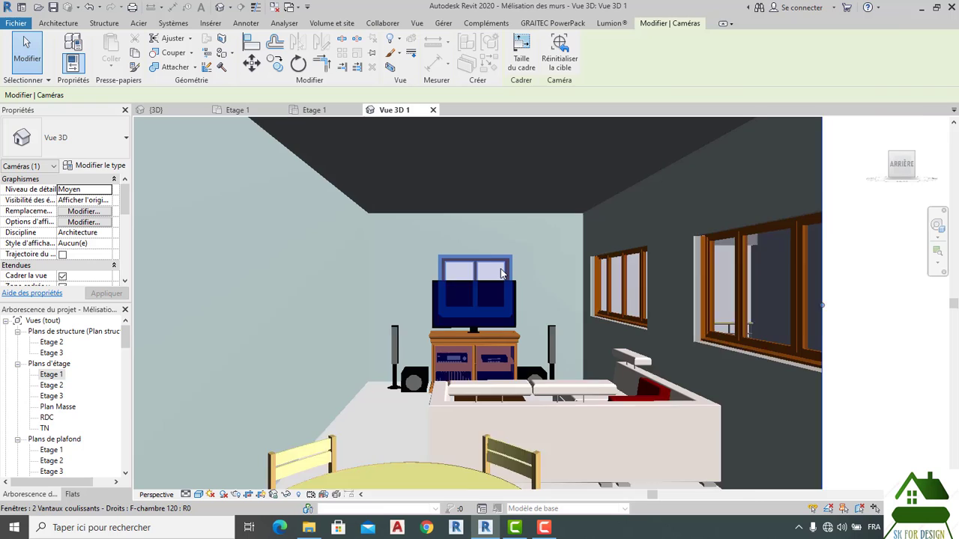
scroll(503, 273, "up", 3)
scroll(522, 243, "down", 4)
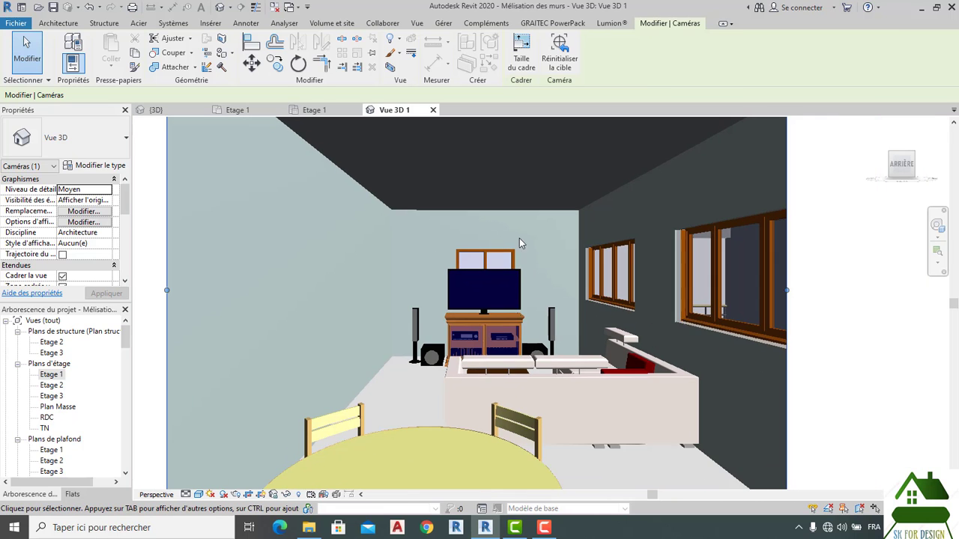
scroll(520, 238, "down", 2)
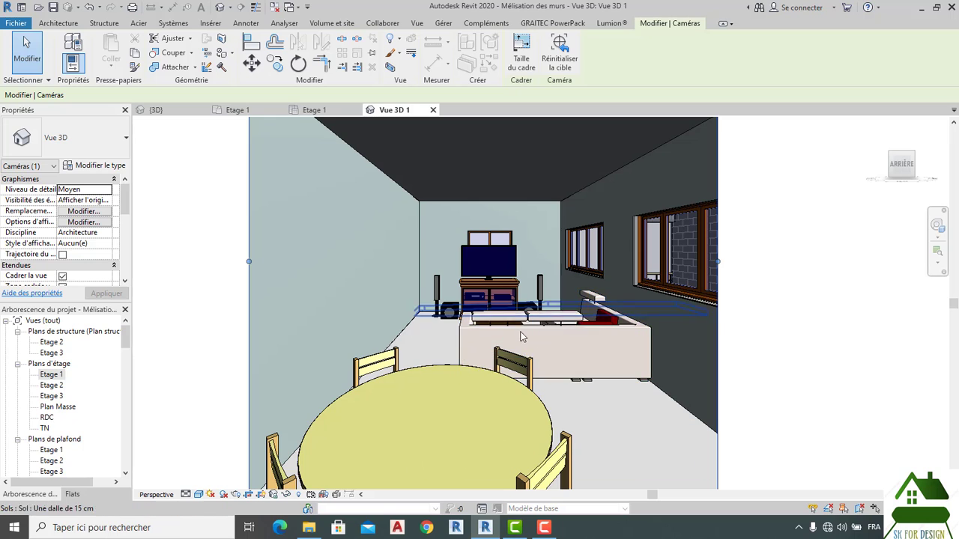
scroll(606, 330, "up", 2)
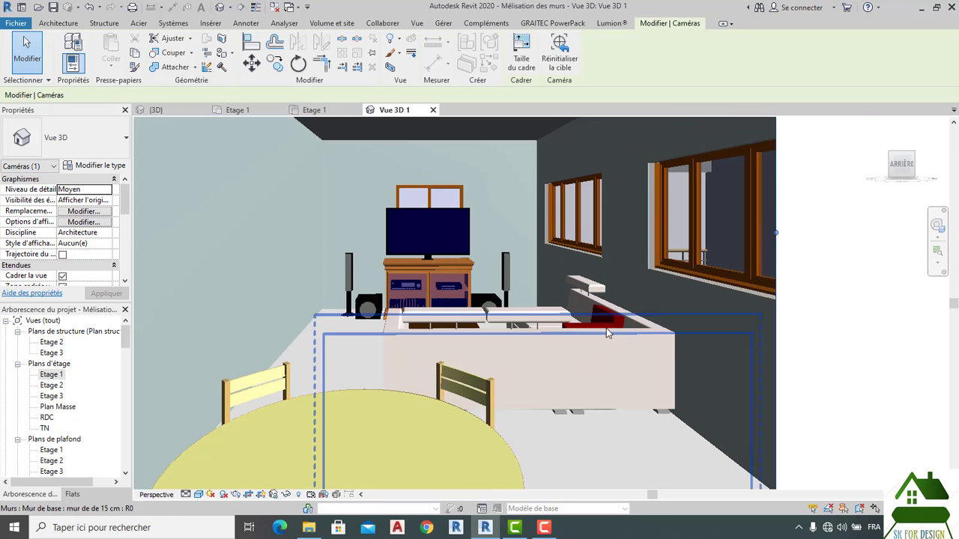
scroll(606, 332, "up", 3)
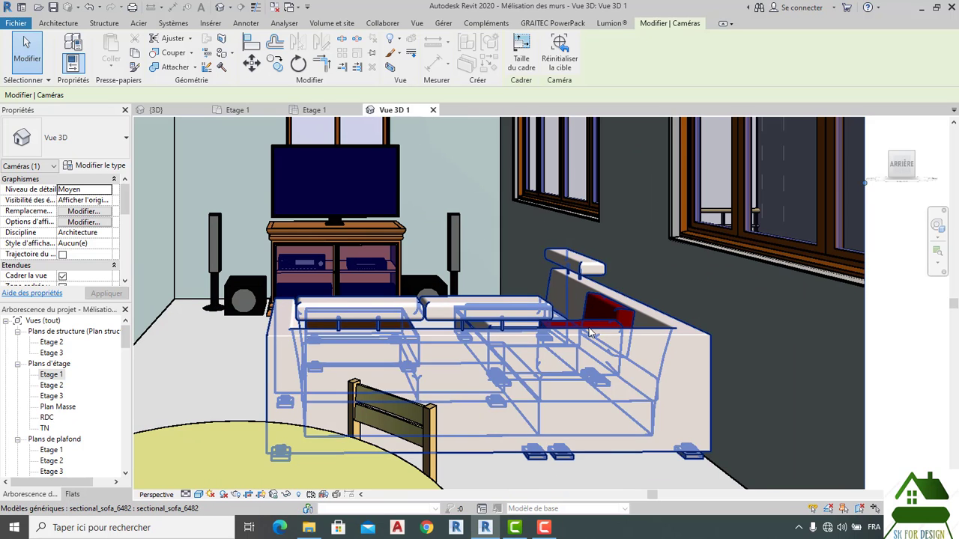
scroll(591, 332, "up", 4)
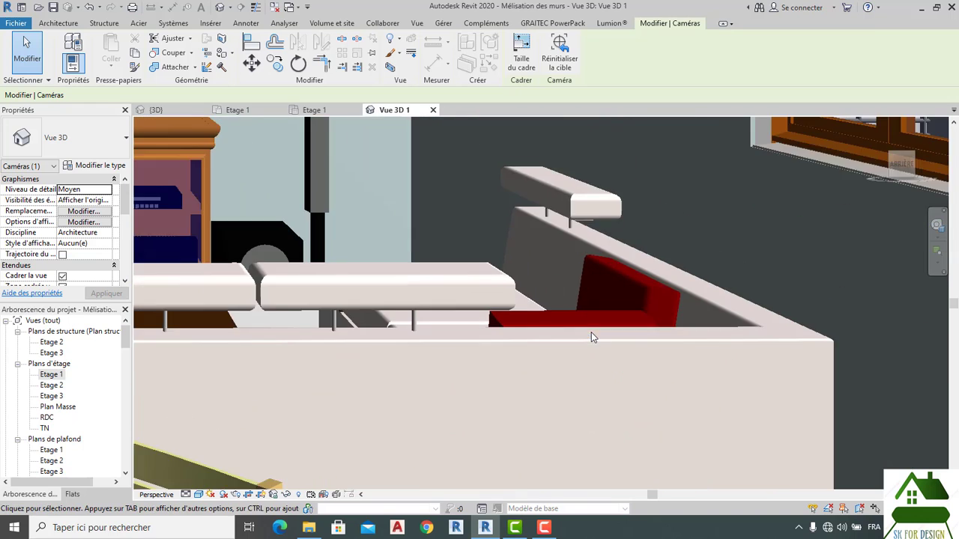
scroll(591, 332, "down", 4)
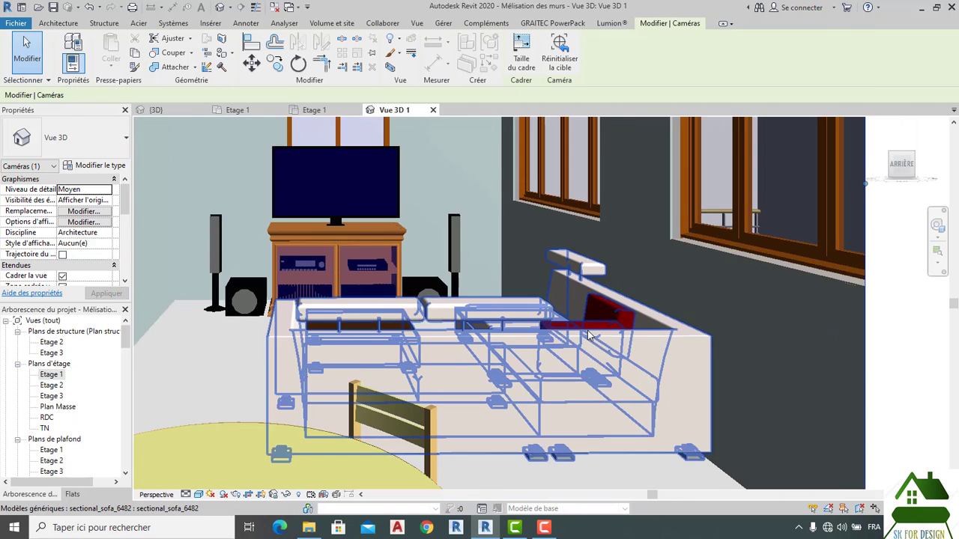
scroll(591, 336, "down", 5)
scroll(581, 347, "up", 4)
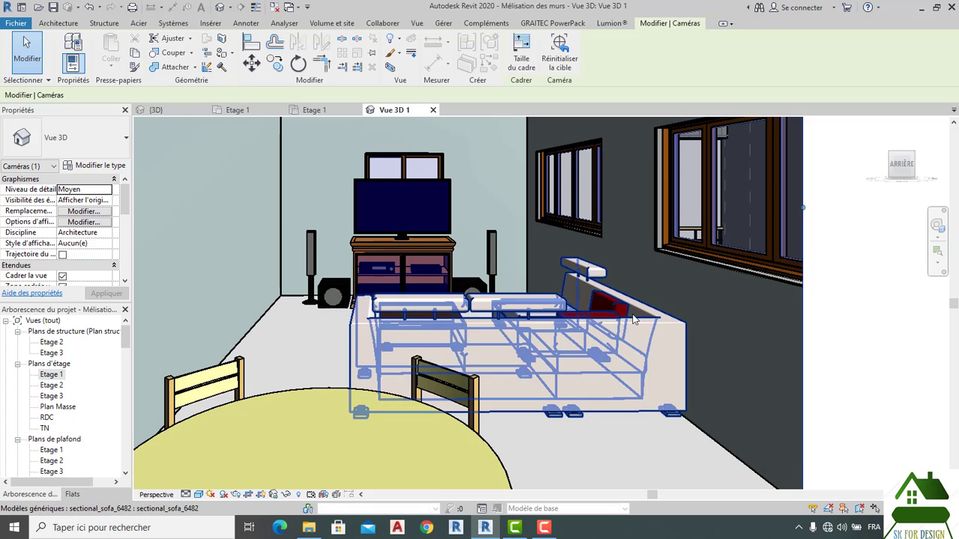
scroll(498, 307, "down", 5)
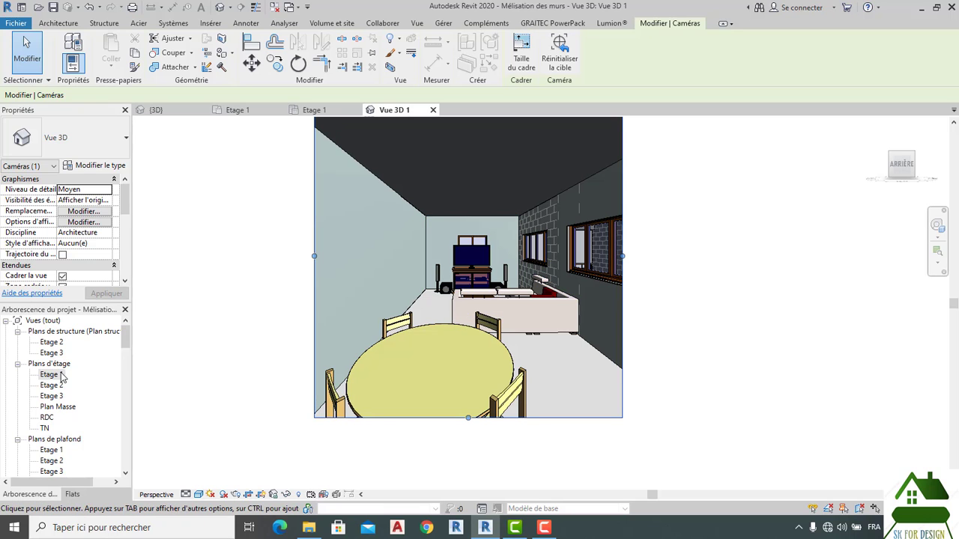
scroll(160, 326, "down", 2)
middle_click_drag(190, 356, 219, 409)
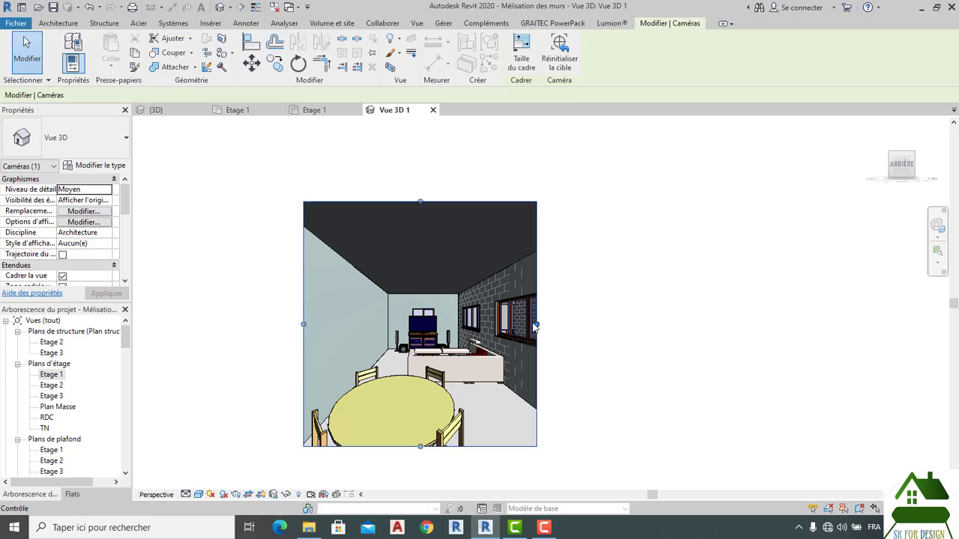
Widen the camera view's crop frame on both sides to show more of the living room's side walls.
left_click_drag(536, 325, 621, 323)
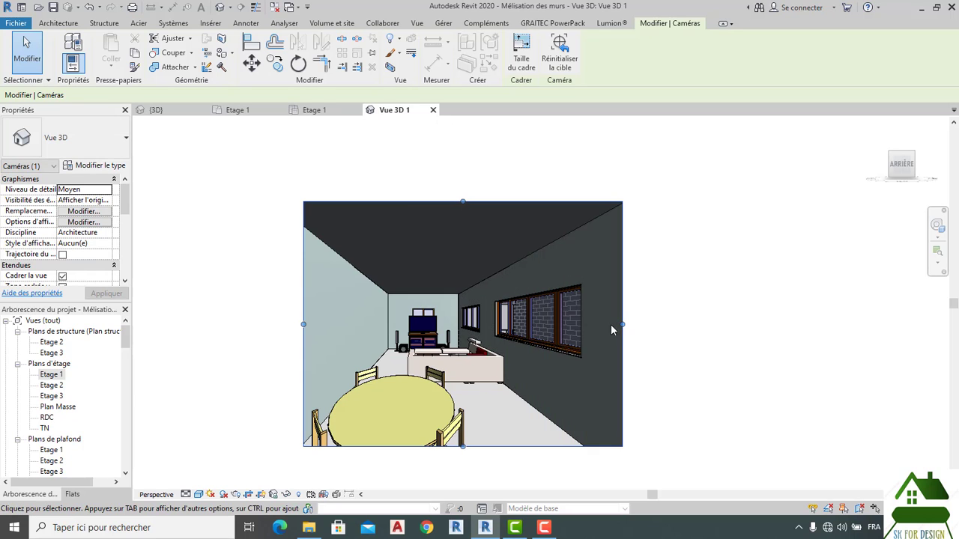
left_click_drag(303, 325, 223, 324)
scroll(393, 266, "down", 2)
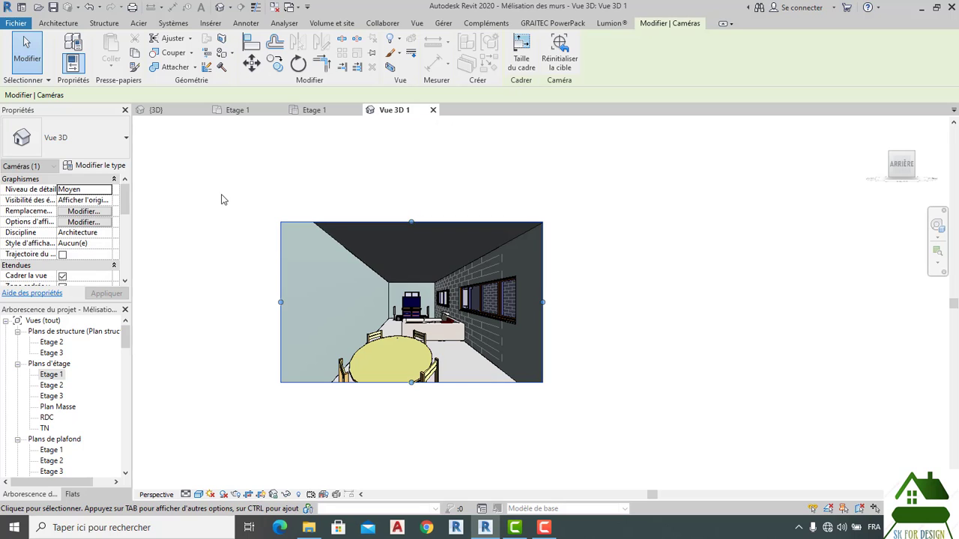
Return to the Etage 1 floor plan and start a new floor boundary sketch.
left_click(237, 110)
scroll(505, 270, "down", 4)
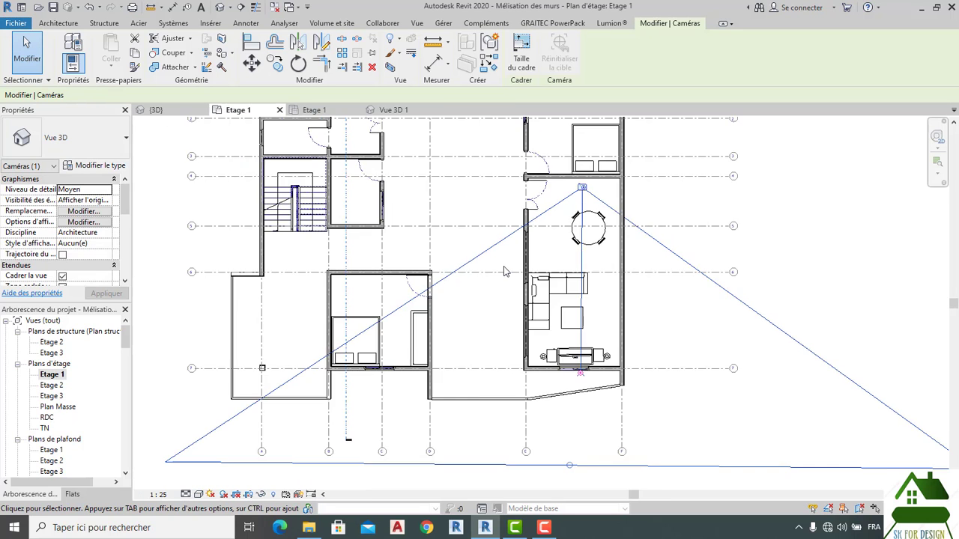
left_click(730, 258)
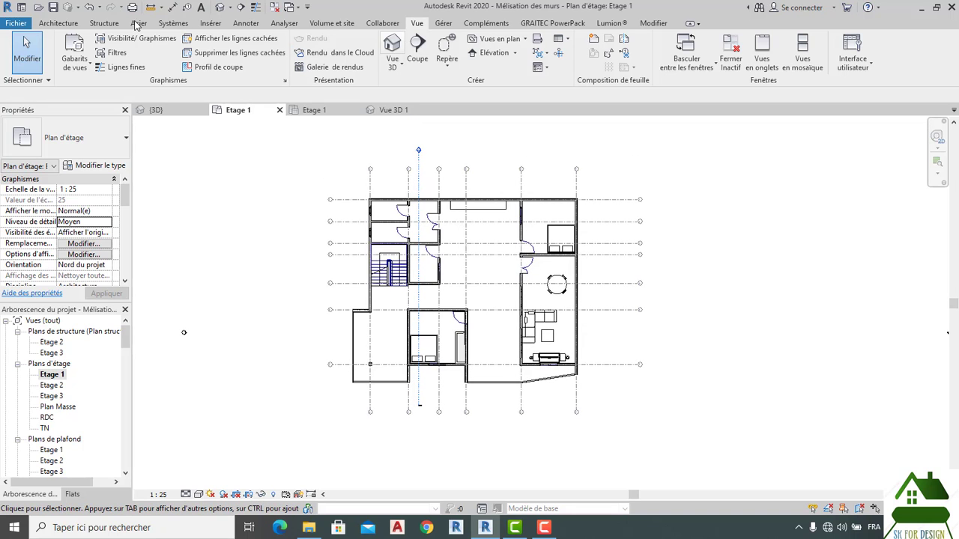
left_click(59, 23)
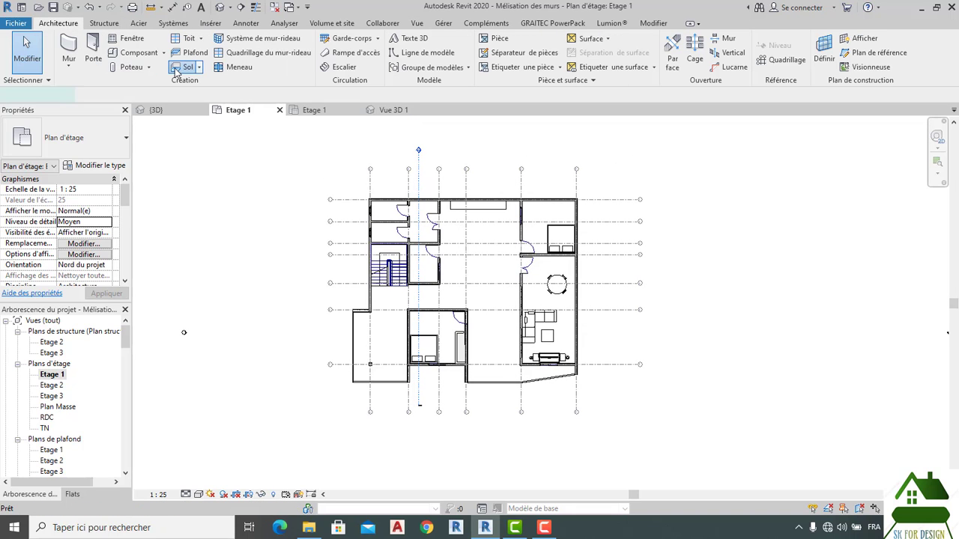
left_click(178, 68)
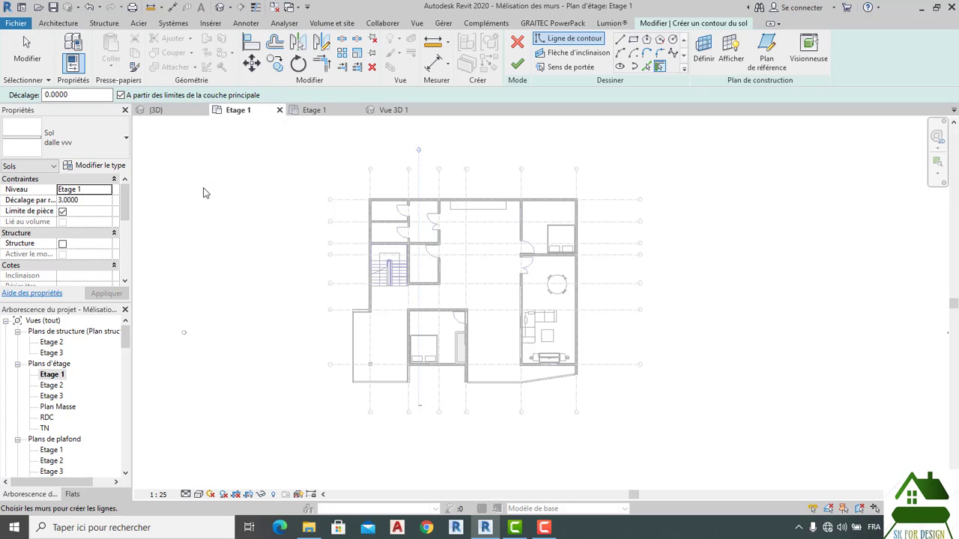
Duplicate the dalle vvv floor type under the name Faux plafond.
left_click(73, 43)
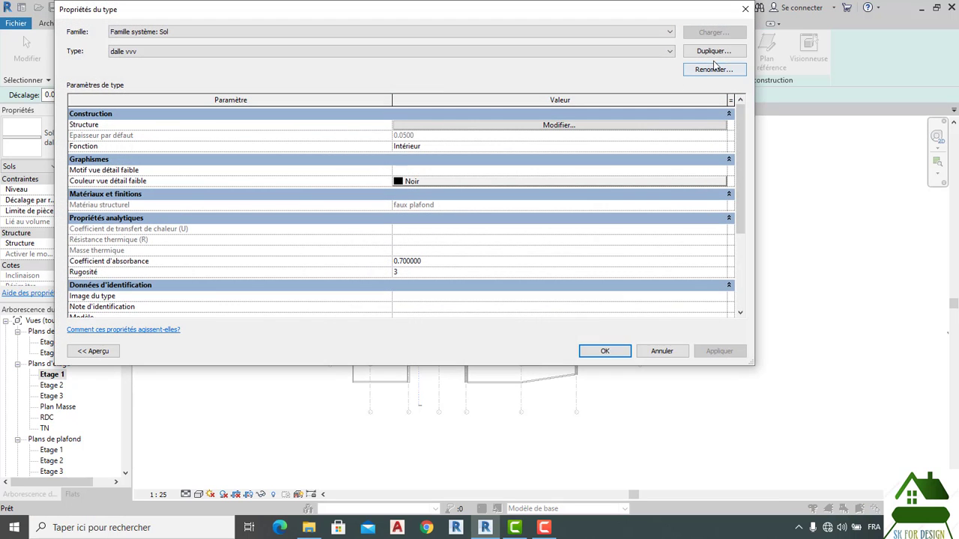
left_click(716, 50)
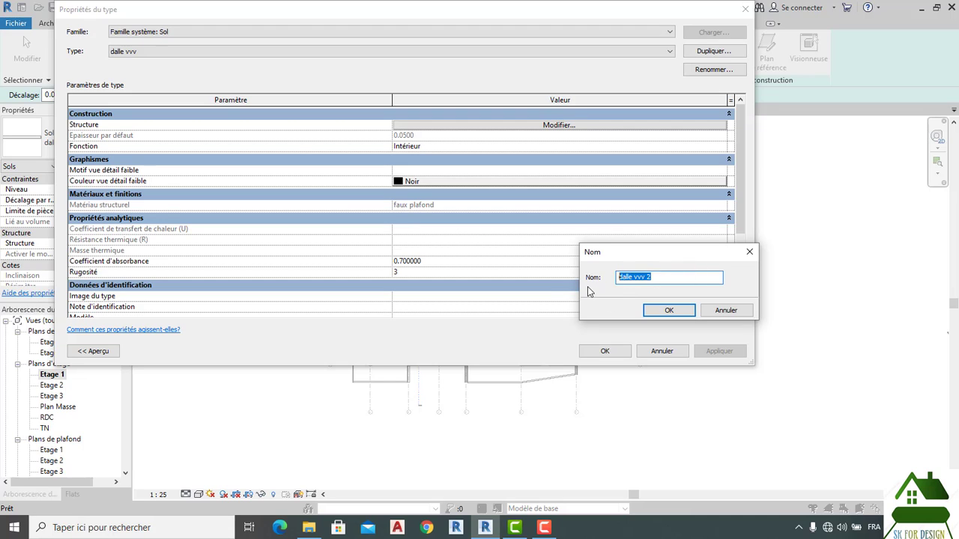
type("f")
key("BackSpace")
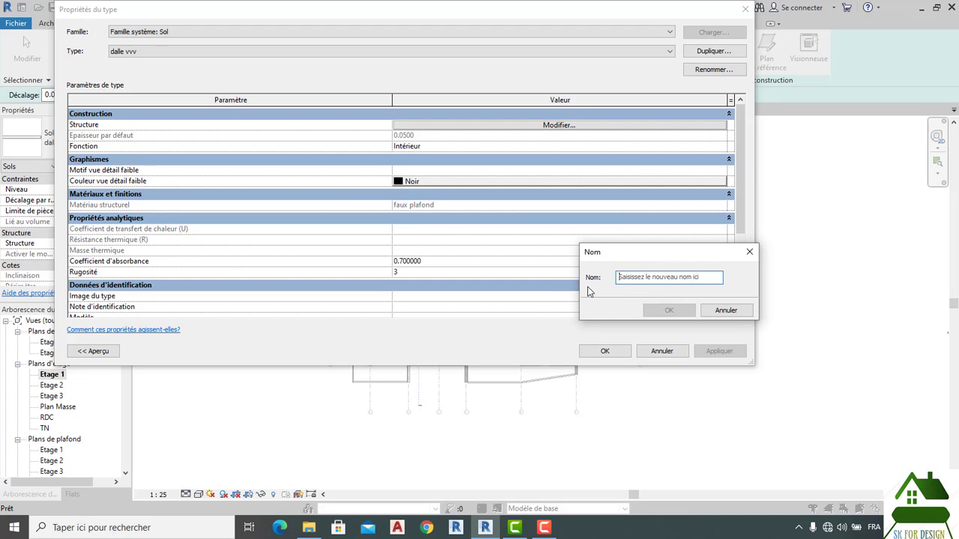
type("Faux plafond")
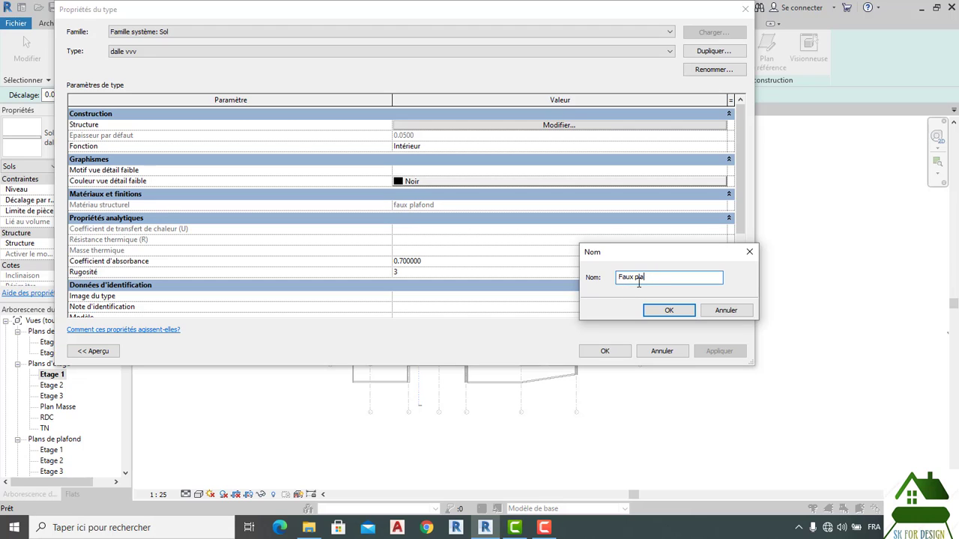
left_click(669, 311)
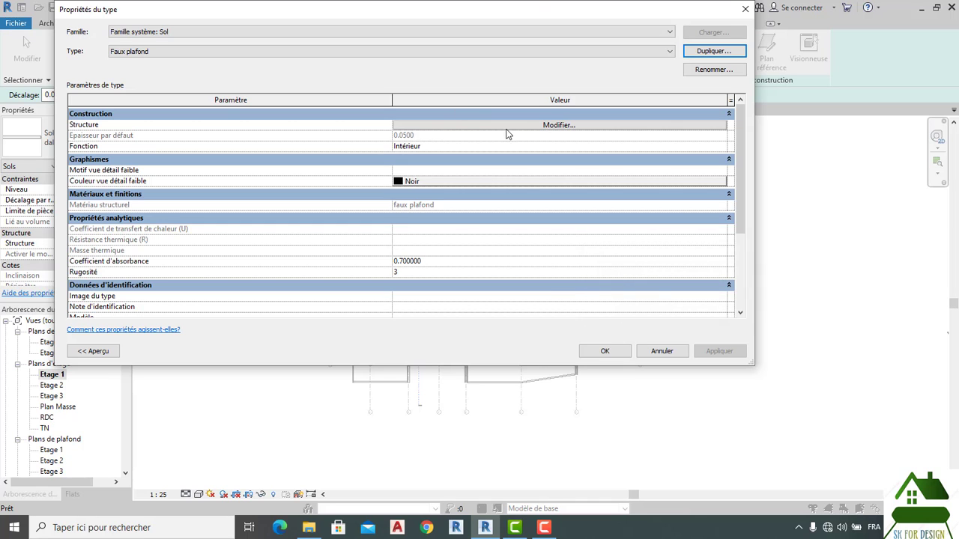
In the Faux plafond type's layer structure, duplicate the faux plafond material of the Finition 1 [4] layer.
left_click(533, 127)
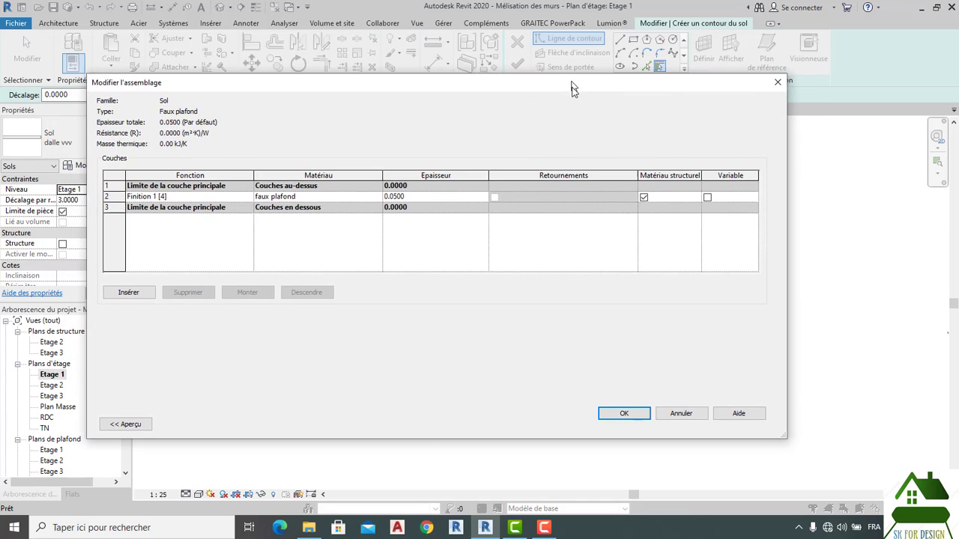
left_click(435, 180)
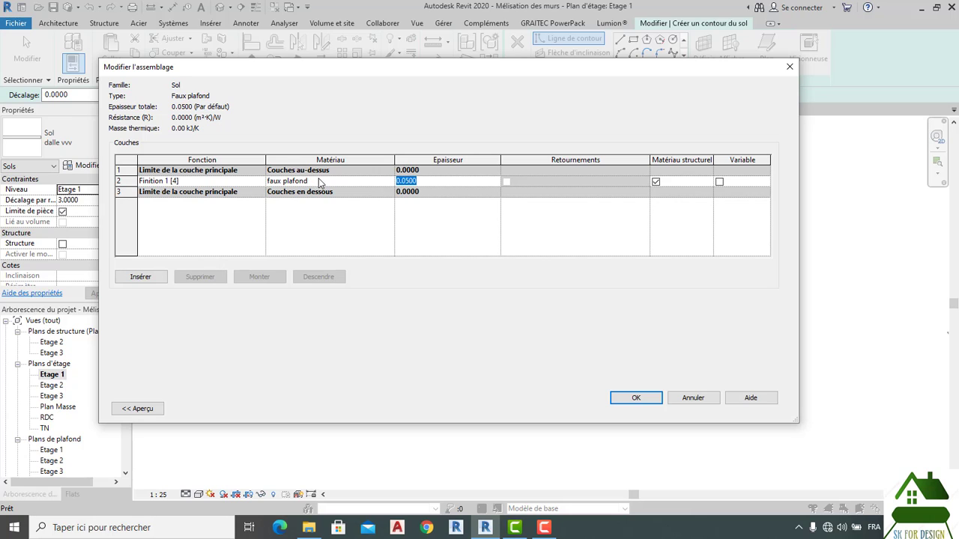
left_click(390, 182)
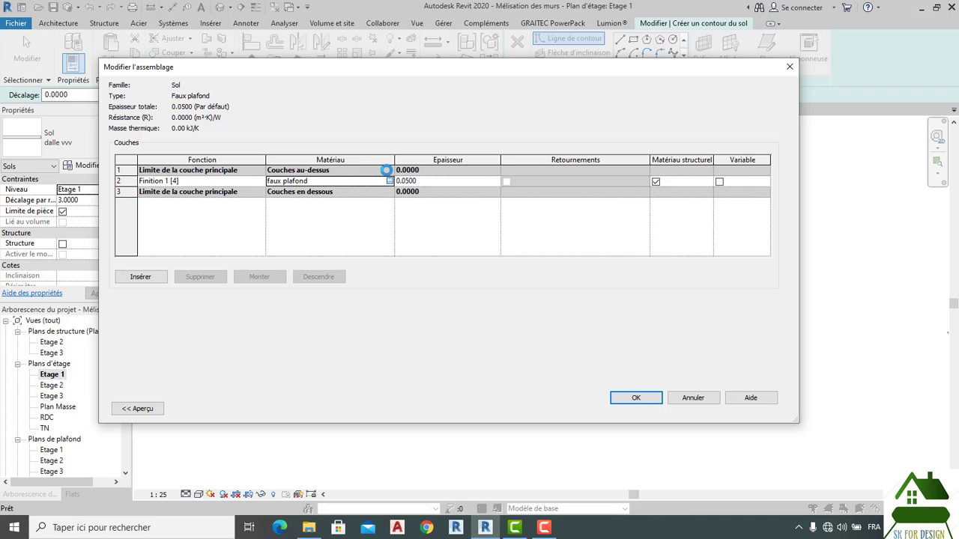
left_click(389, 181)
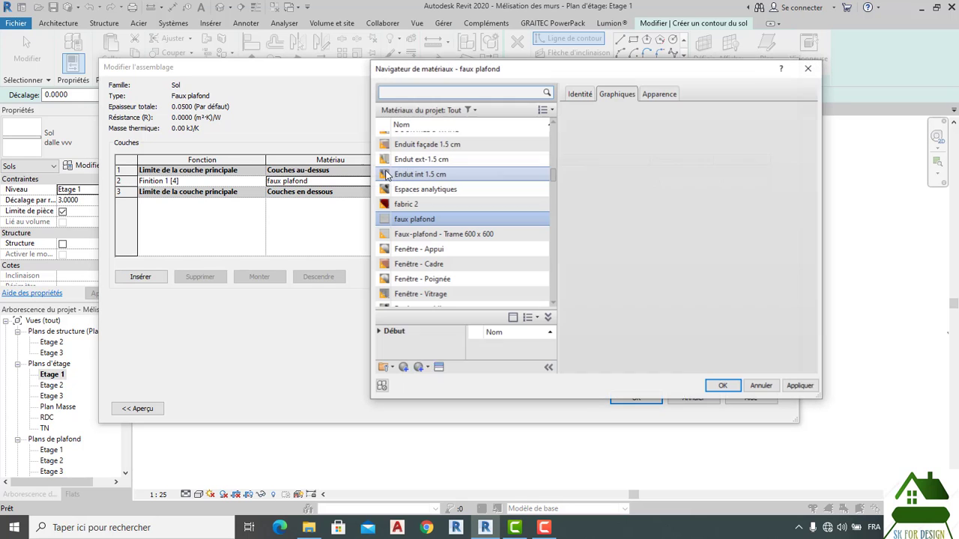
right_click(425, 219)
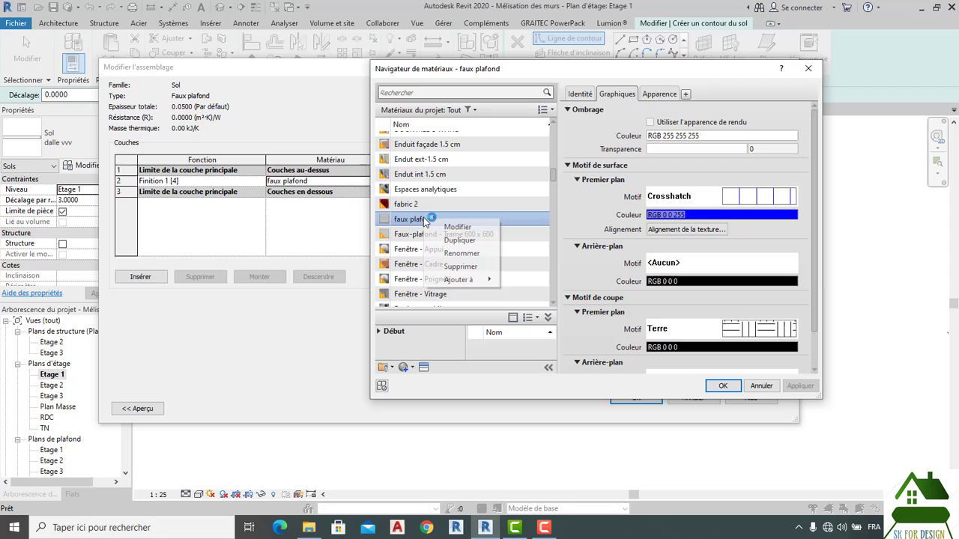
left_click(460, 241)
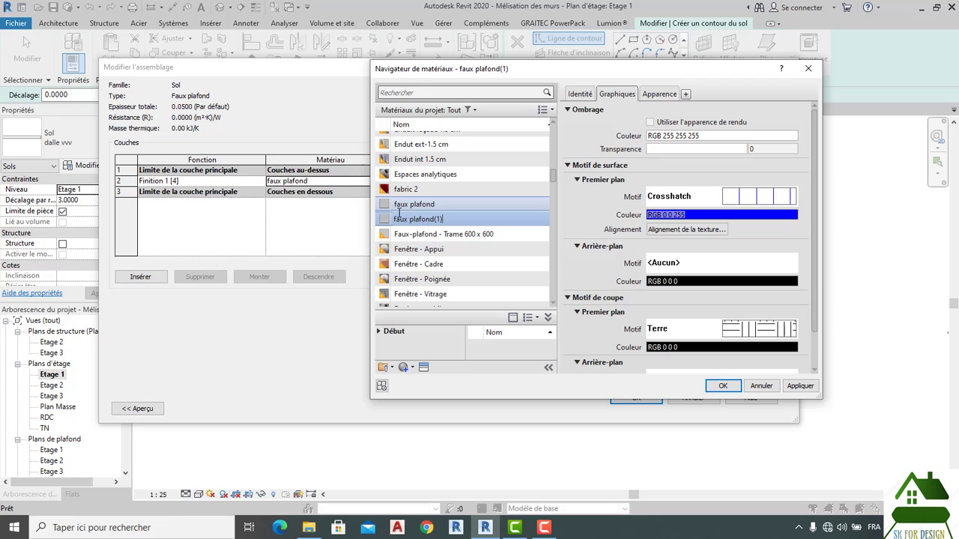
Browse the appearance library's Plafond category for an appearance to give the duplicated false ceiling material.
left_click(423, 367)
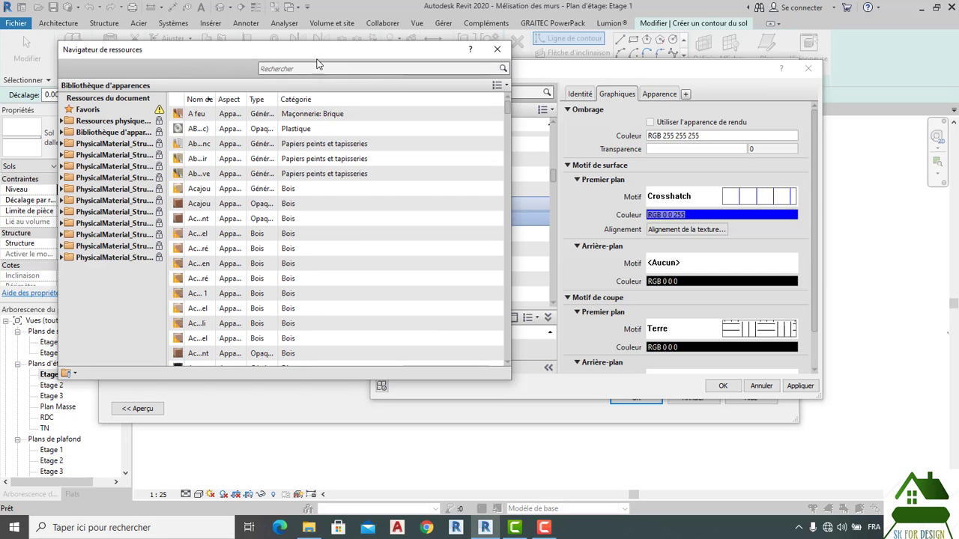
left_click_drag(209, 55, 374, 35)
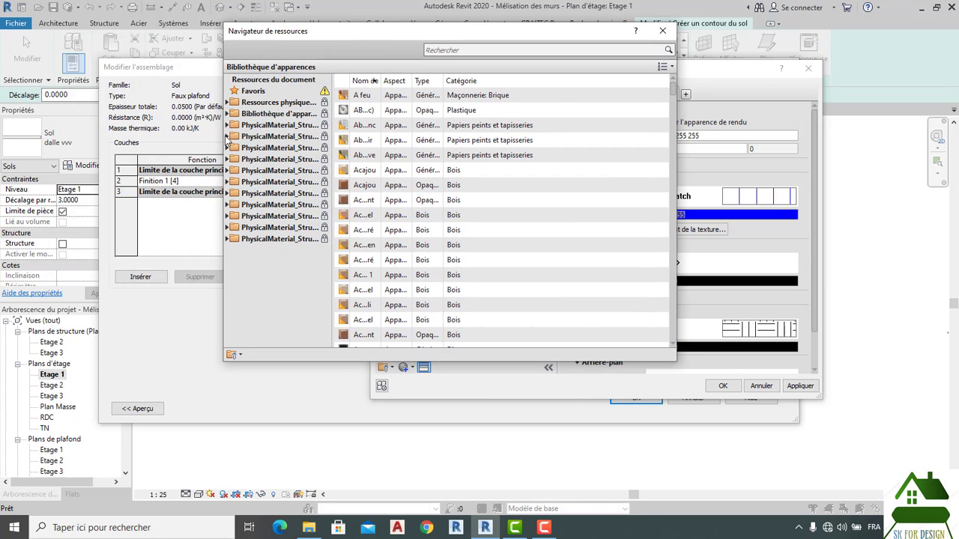
left_click(228, 114)
scroll(251, 225, "down", 2)
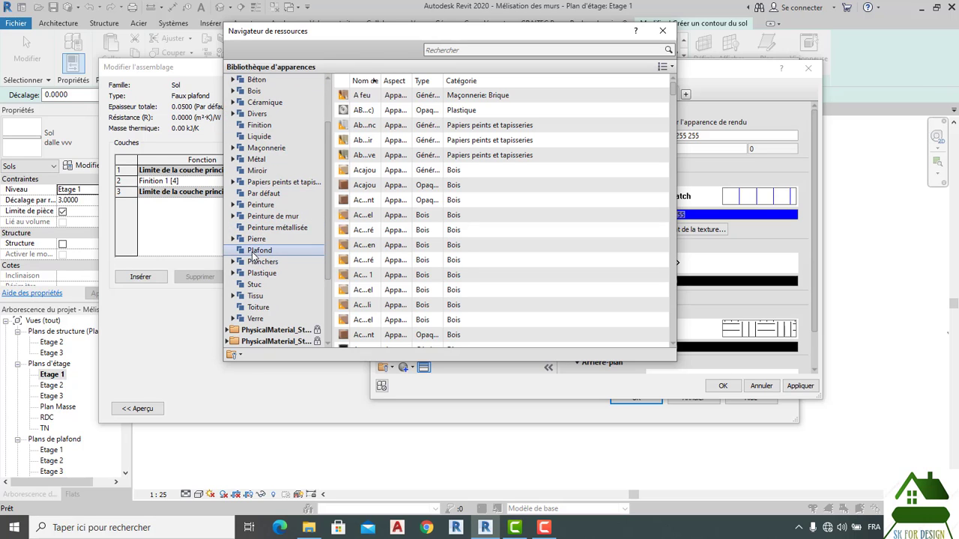
left_click(254, 255)
scroll(419, 147, "down", 5)
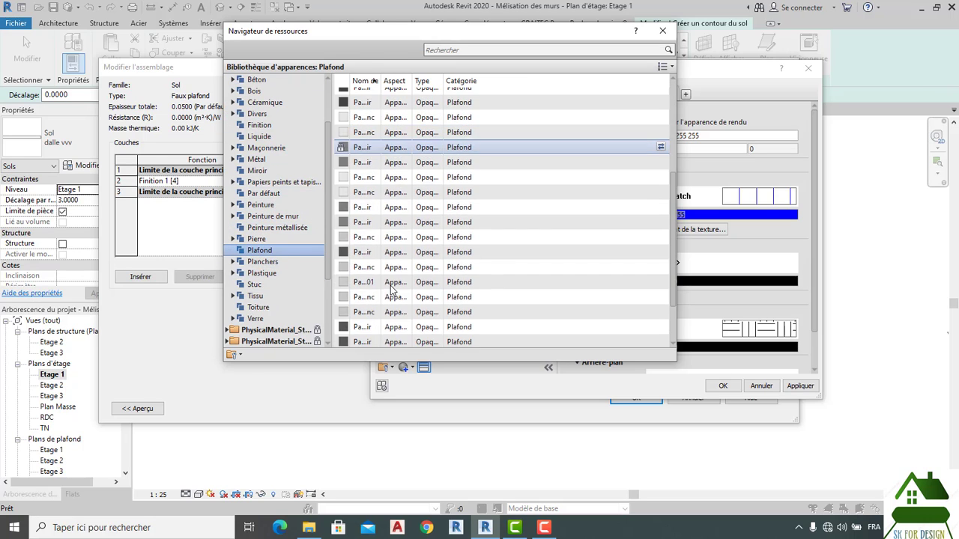
scroll(391, 291, "down", 2)
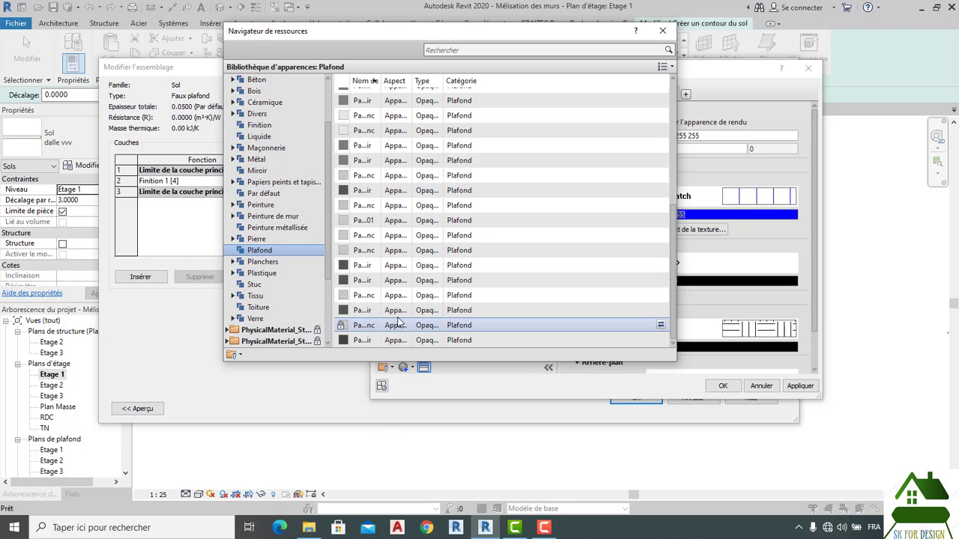
Try several Plafond appearances on the duplicated material, including Lambris de plafond, rough, perforated metal and dotted ceiling panels.
double_click(390, 341)
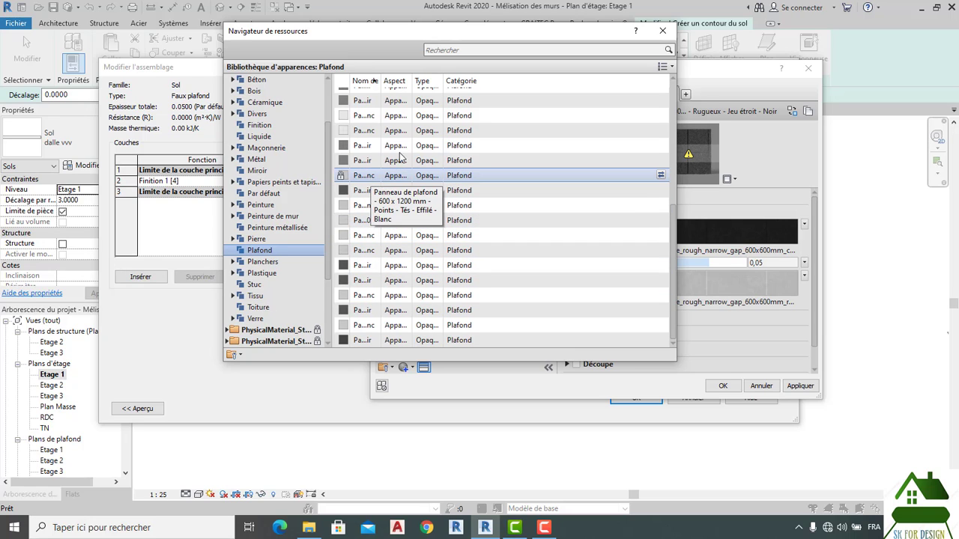
left_click_drag(403, 23, 218, 74)
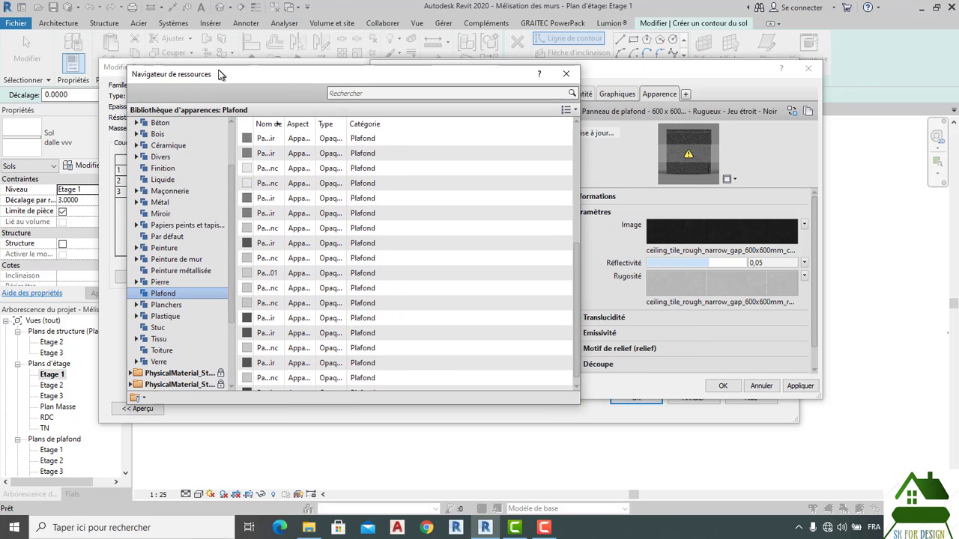
double_click(269, 187)
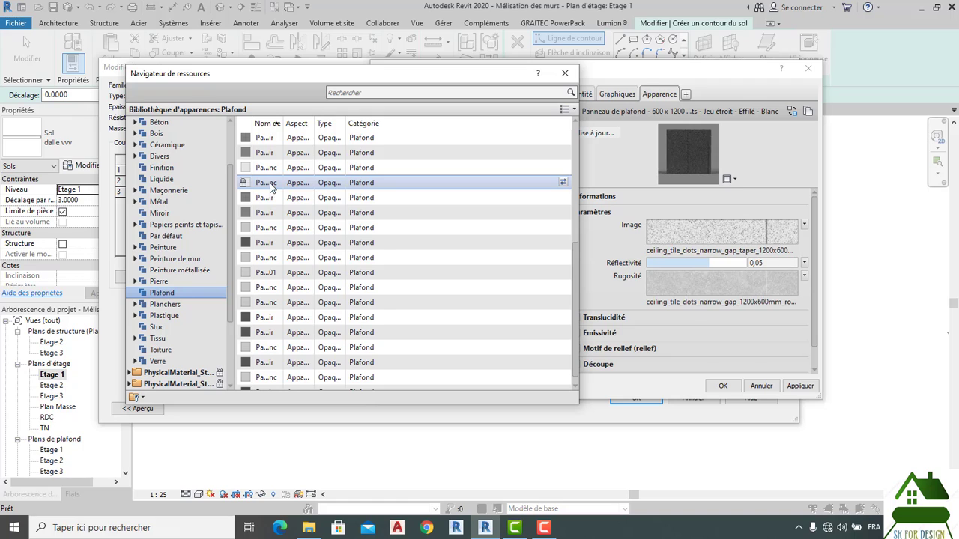
scroll(270, 176, "down", 2)
scroll(271, 164, "up", 1)
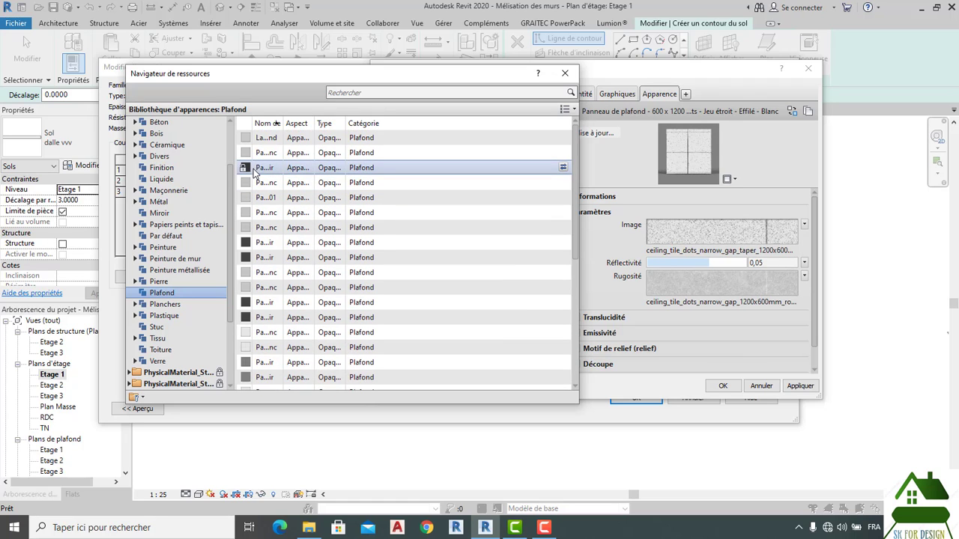
double_click(274, 153)
double_click(280, 273)
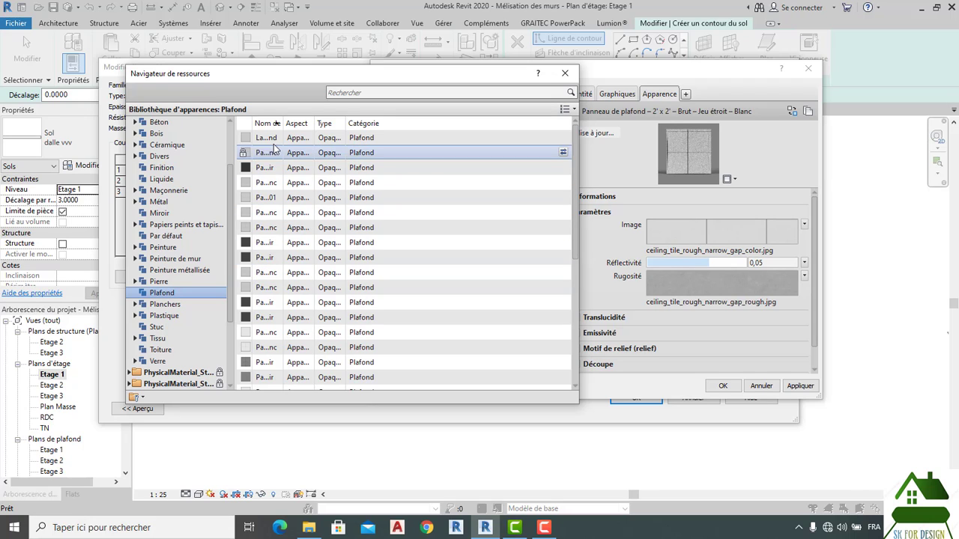
double_click(267, 200)
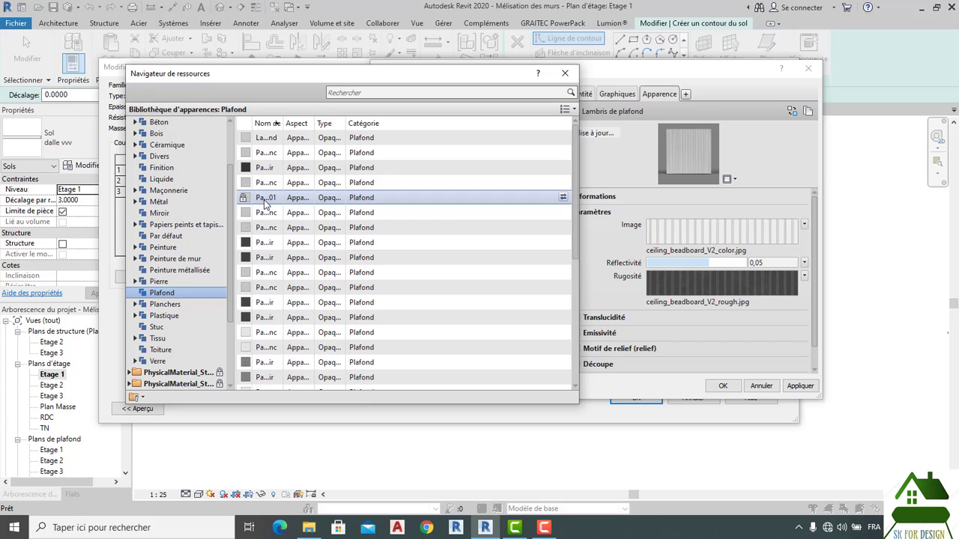
double_click(262, 184)
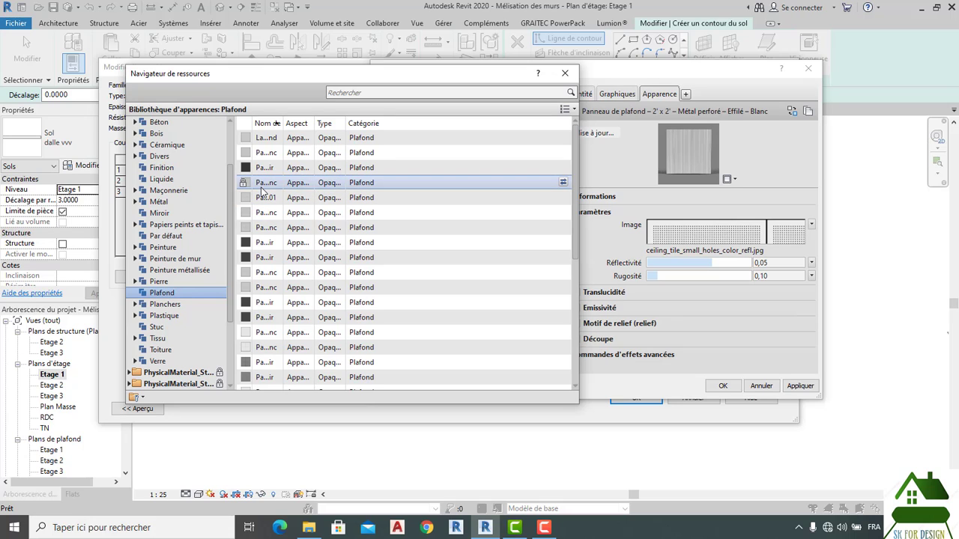
double_click(263, 228)
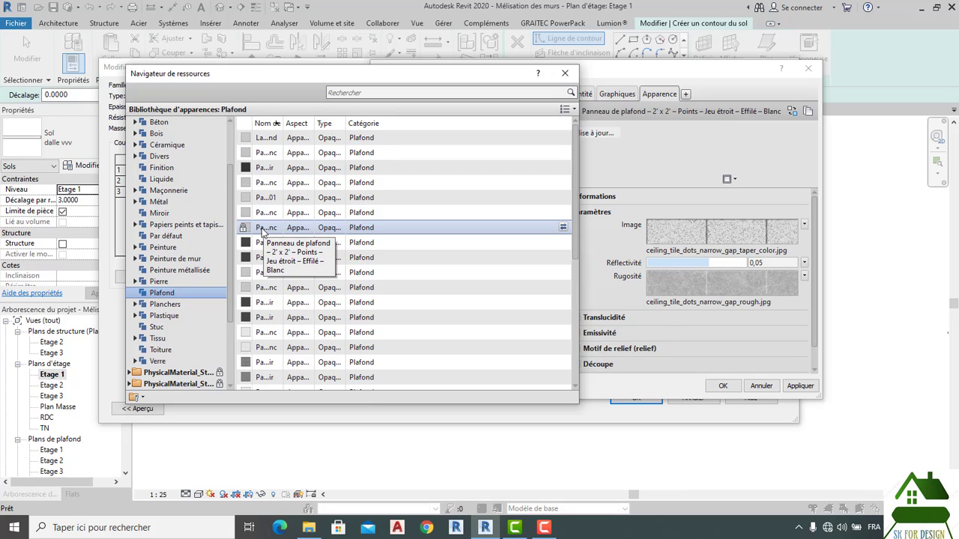
double_click(266, 213)
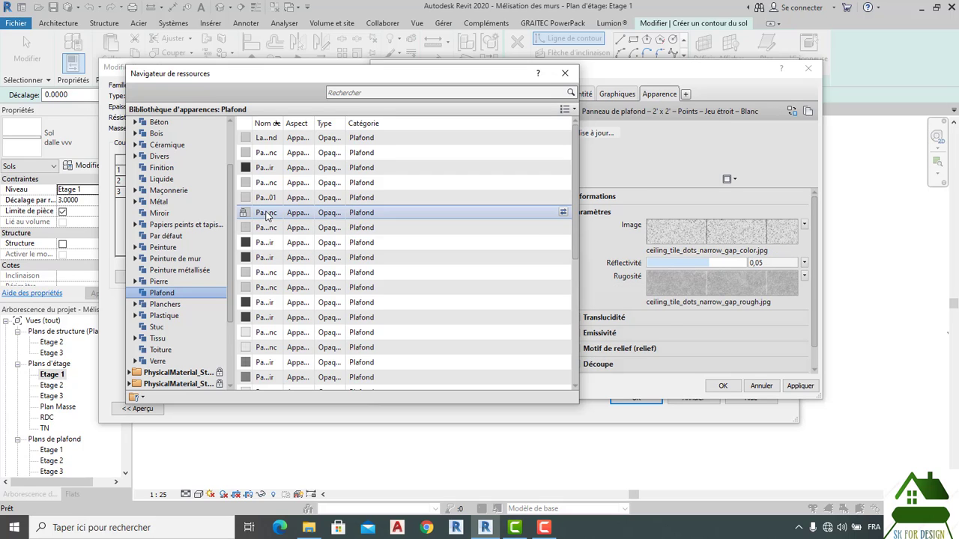
Apply the Panneau de plafond – 2' x 2' – Motif01 appearance to the duplicated material and expand its translucency settings.
double_click(271, 198)
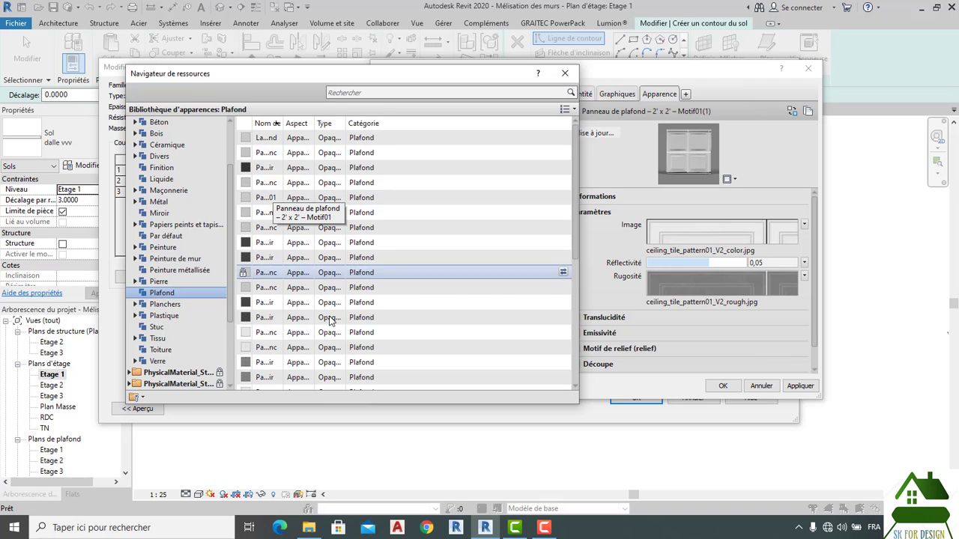
left_click(565, 73)
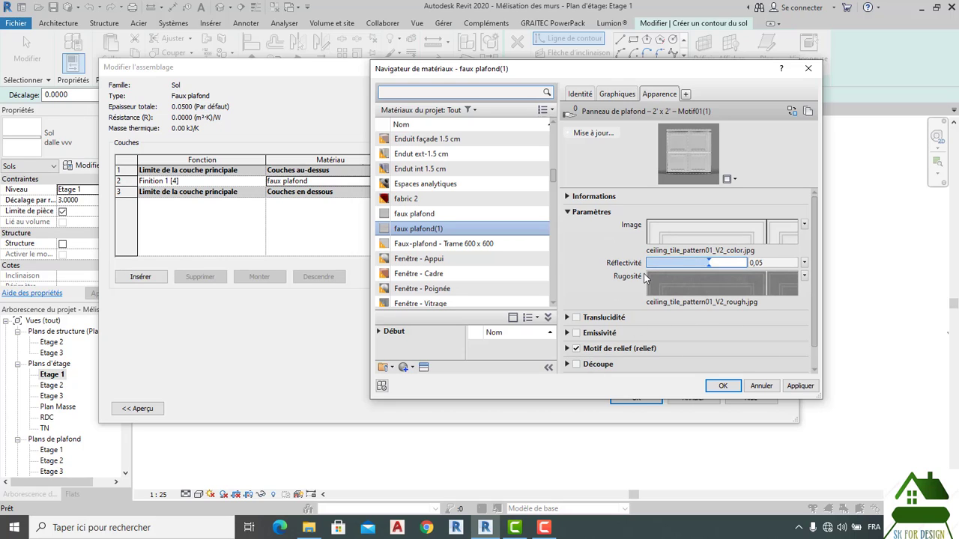
left_click(565, 317)
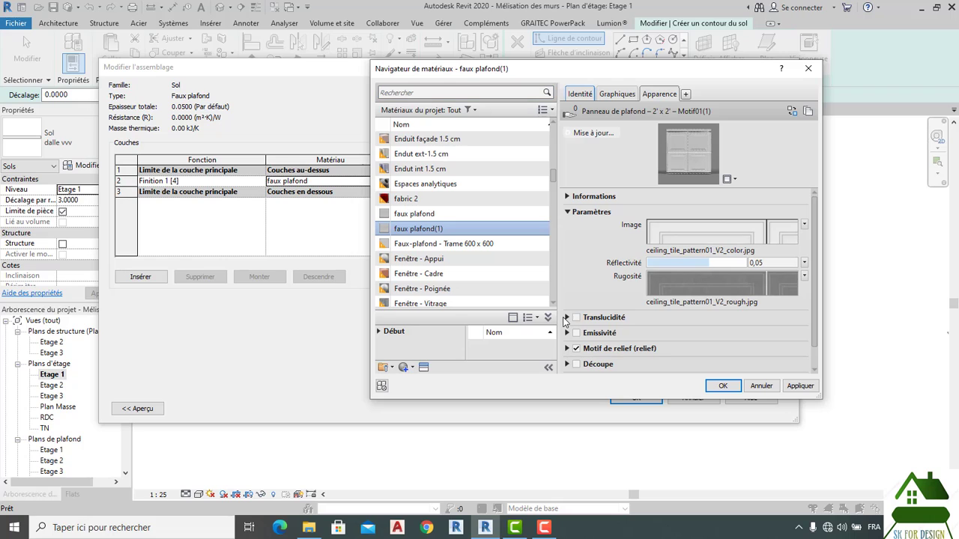
left_click(567, 318)
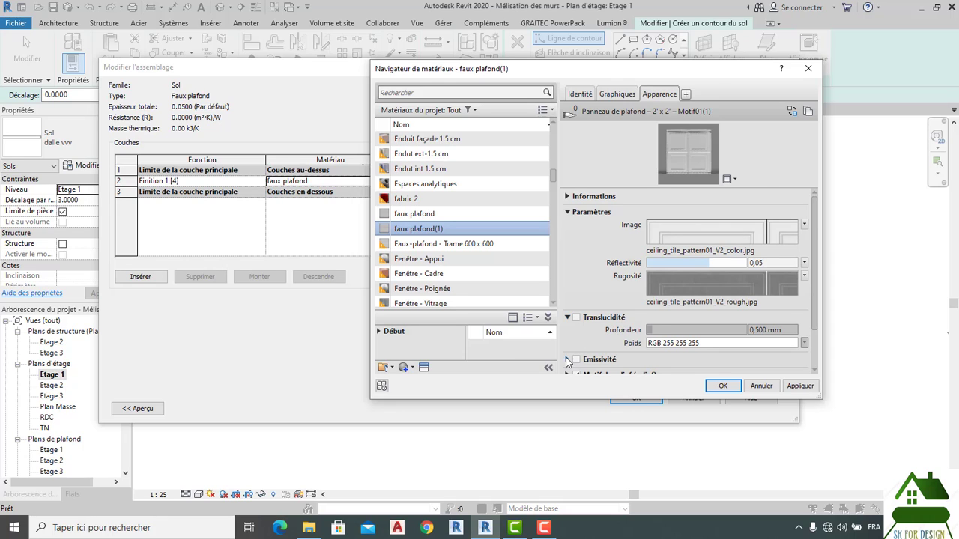
left_click(568, 360)
scroll(599, 345, "down", 2)
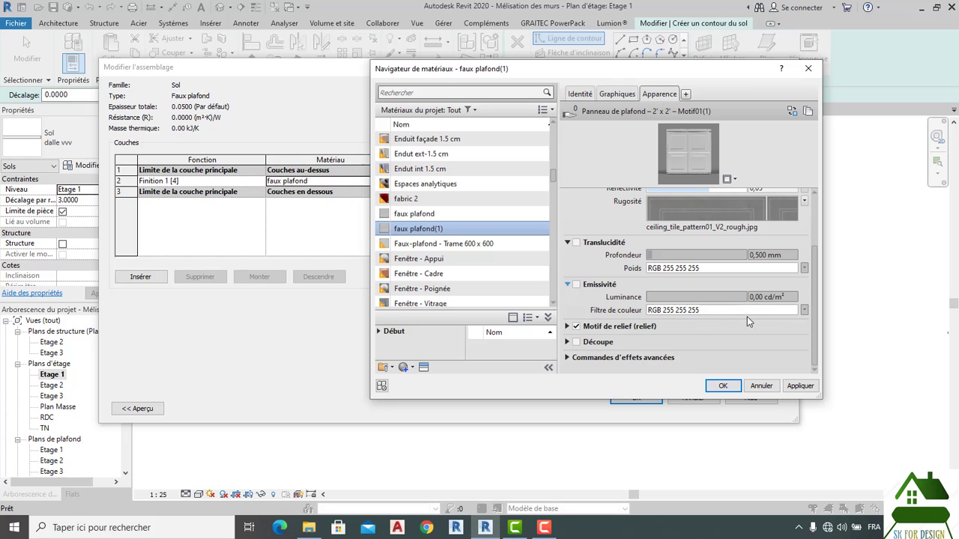
scroll(633, 243, "up", 2)
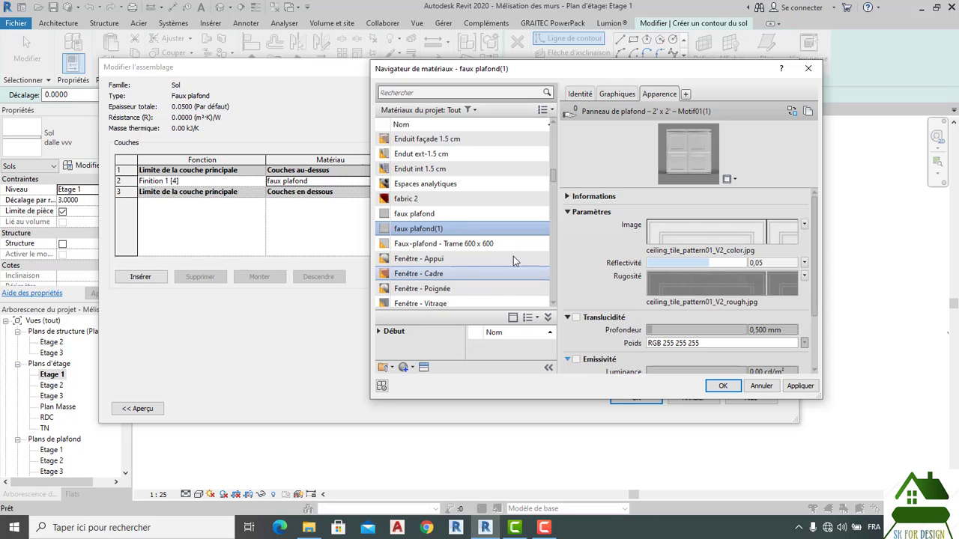
Set the duplicated material's surface foreground pattern to <Aucun motif>.
left_click(610, 93)
left_click(743, 198)
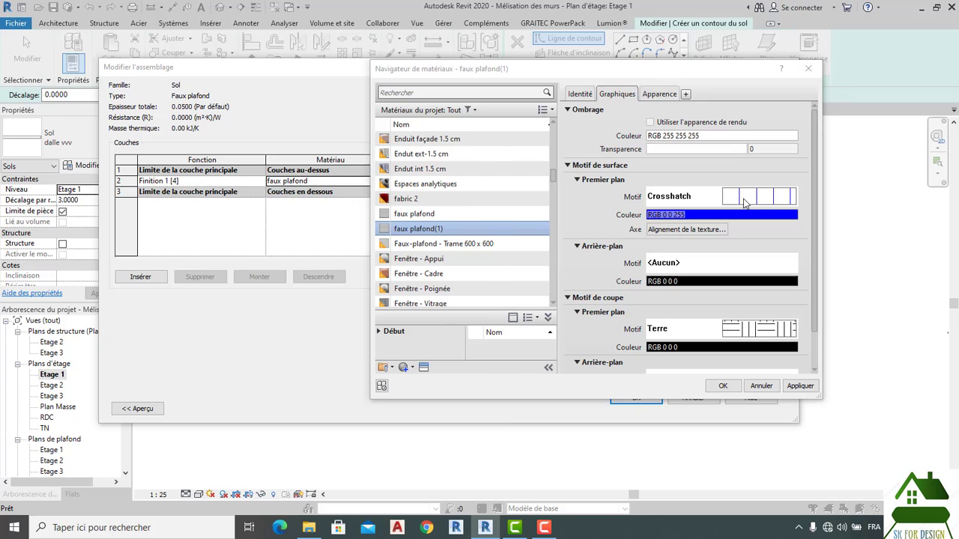
scroll(386, 312, "down", 2)
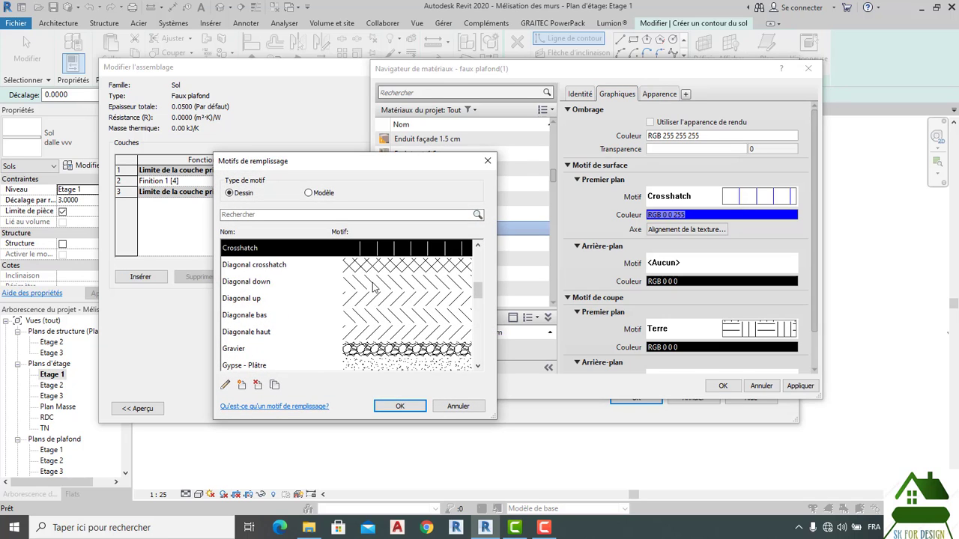
scroll(375, 288, "up", 2)
scroll(358, 294, "down", 1)
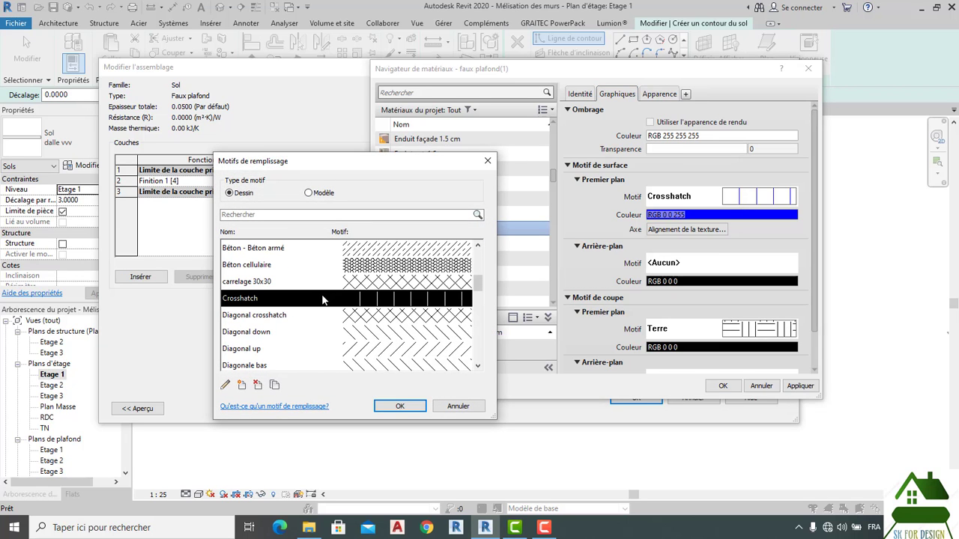
scroll(315, 305, "up", 3)
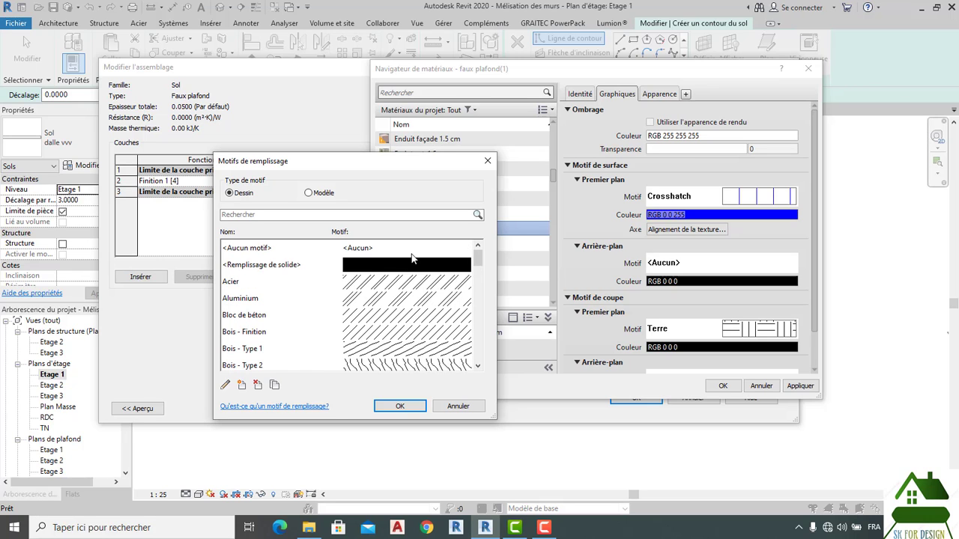
left_click(422, 256)
left_click(394, 406)
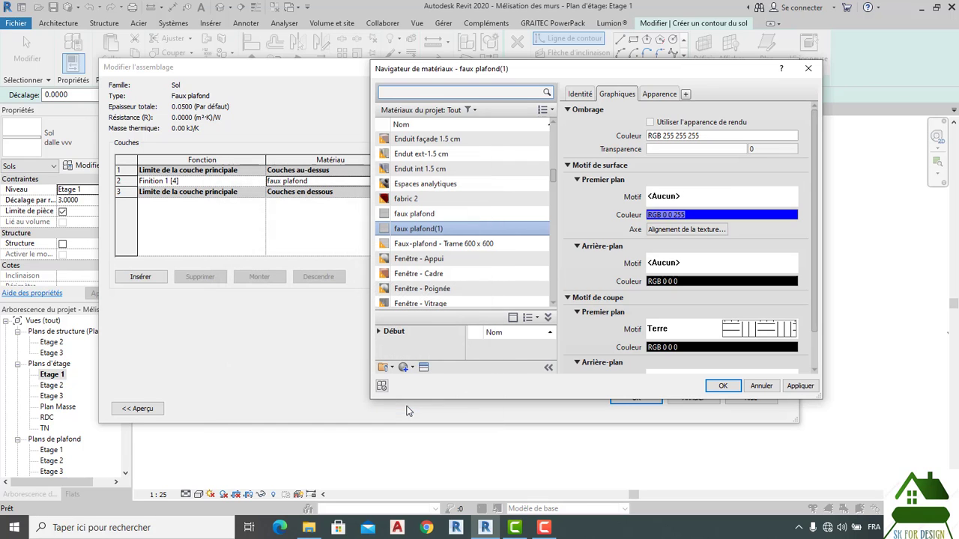
Duplicate the Isolant - Rigide drafting fill pattern under the name faux plafond for the material's surface foreground.
left_click(738, 197)
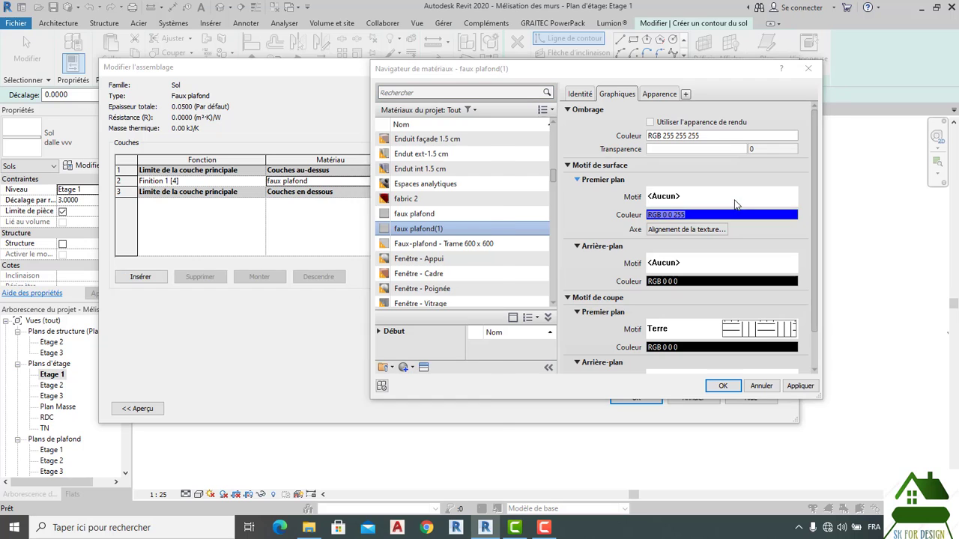
scroll(450, 277, "down", 4)
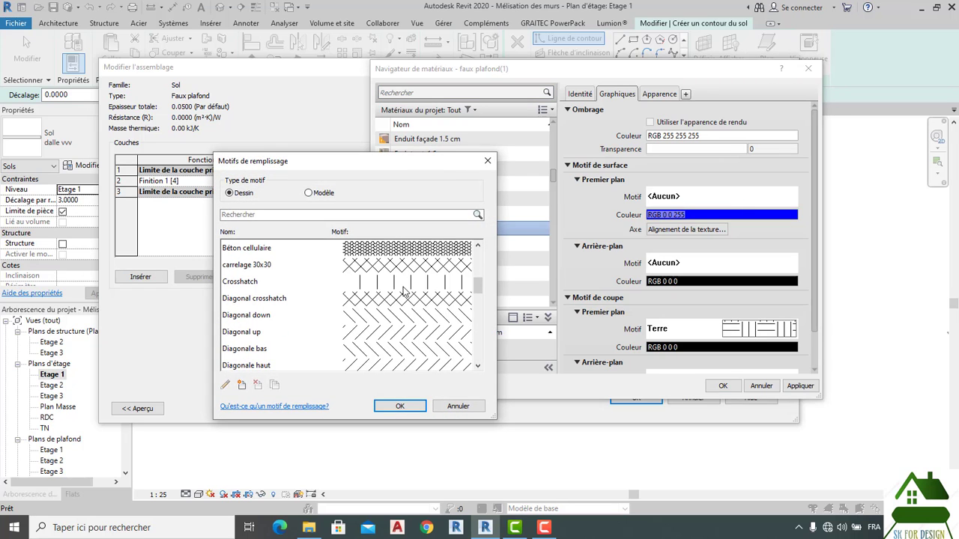
scroll(346, 318, "down", 5)
scroll(390, 321, "up", 1)
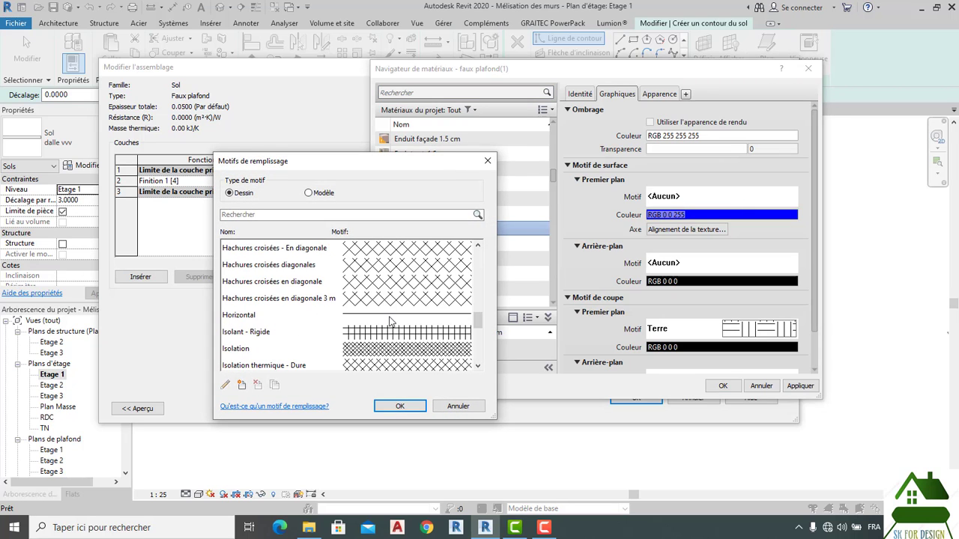
scroll(390, 320, "down", 1)
left_click(376, 283)
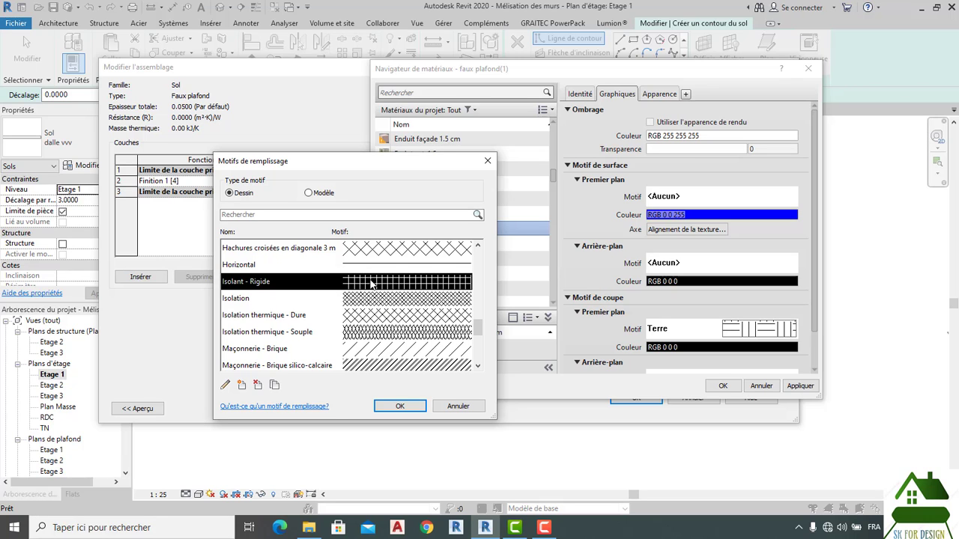
scroll(416, 293, "up", 2)
scroll(408, 292, "down", 2)
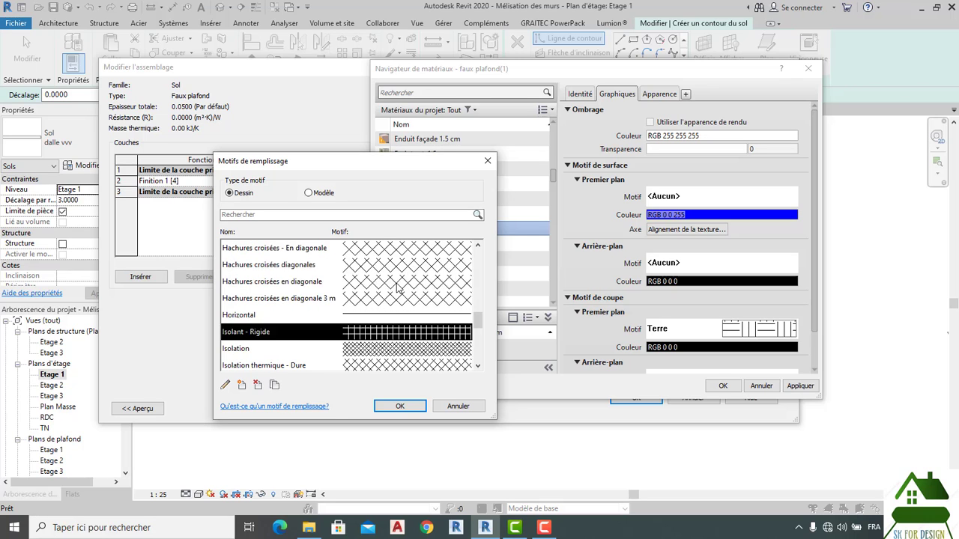
left_click(274, 386)
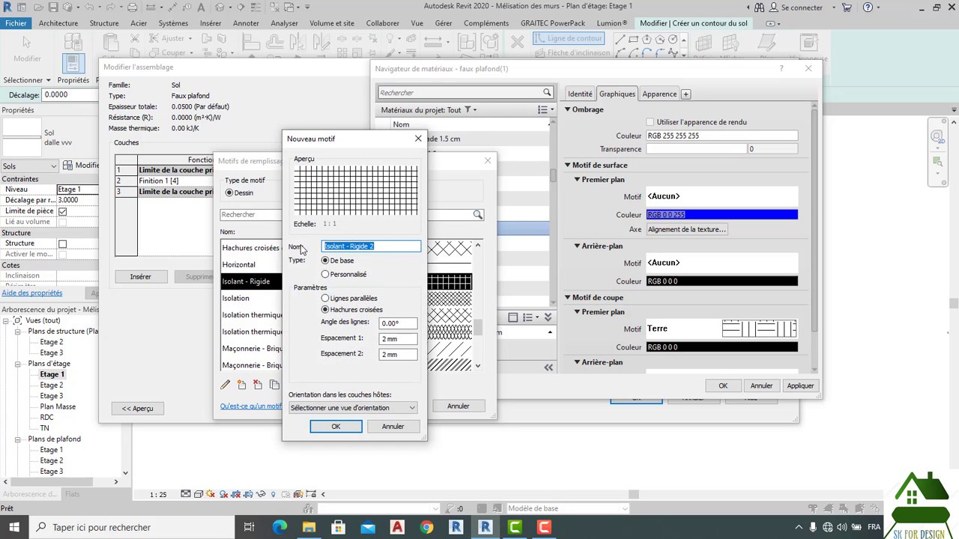
type("faux plafond")
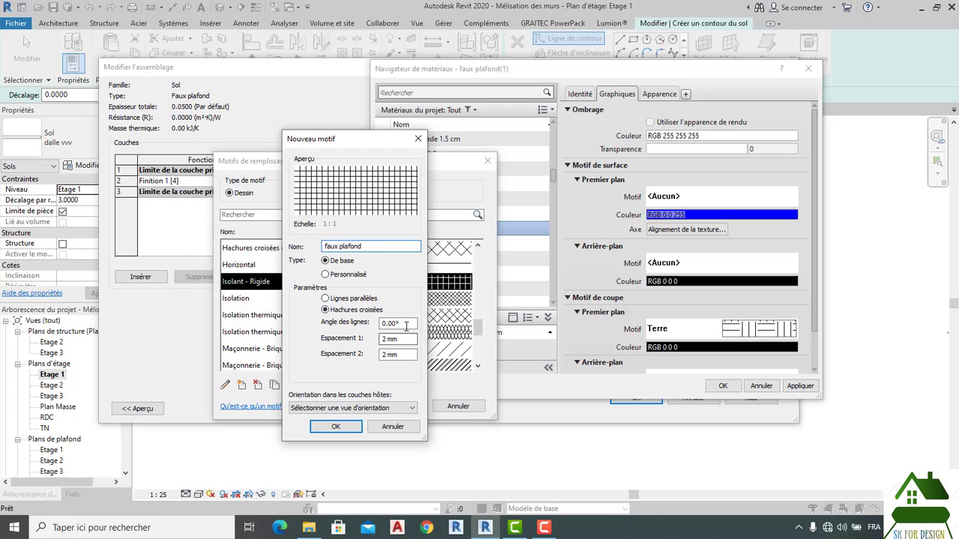
Set both line spacings of the faux plafond pattern to 6.1 mm and apply it as the material's surface foreground pattern.
left_click_drag(407, 340, 359, 351)
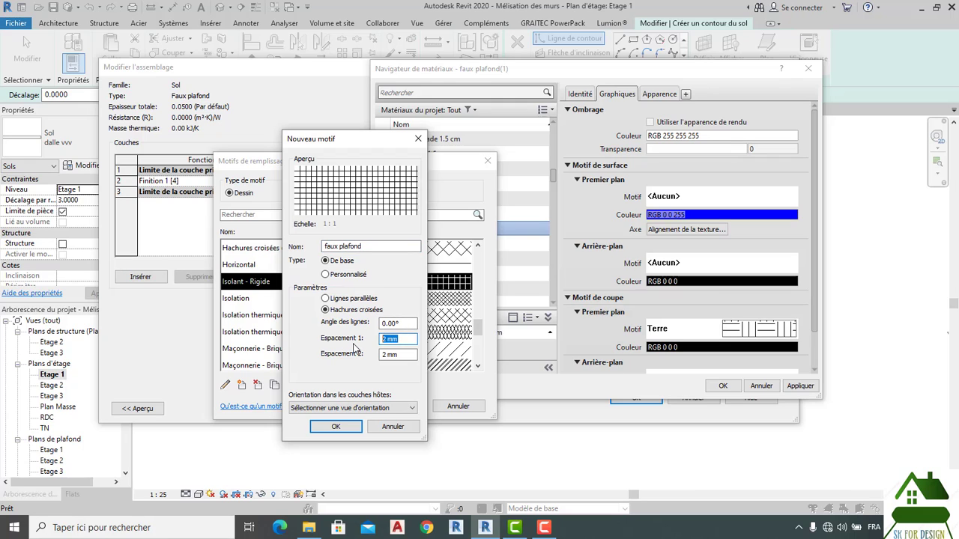
type("6")
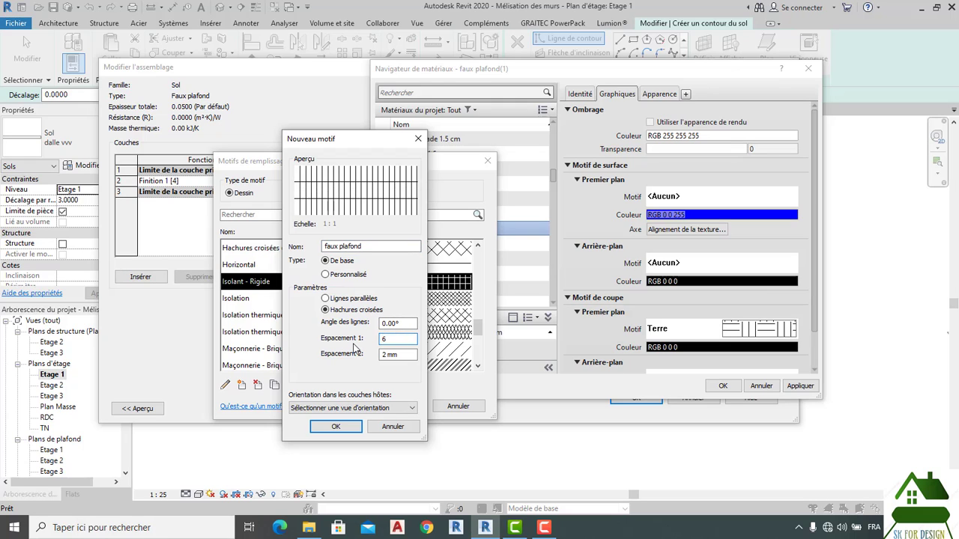
type(".1")
left_click(404, 353)
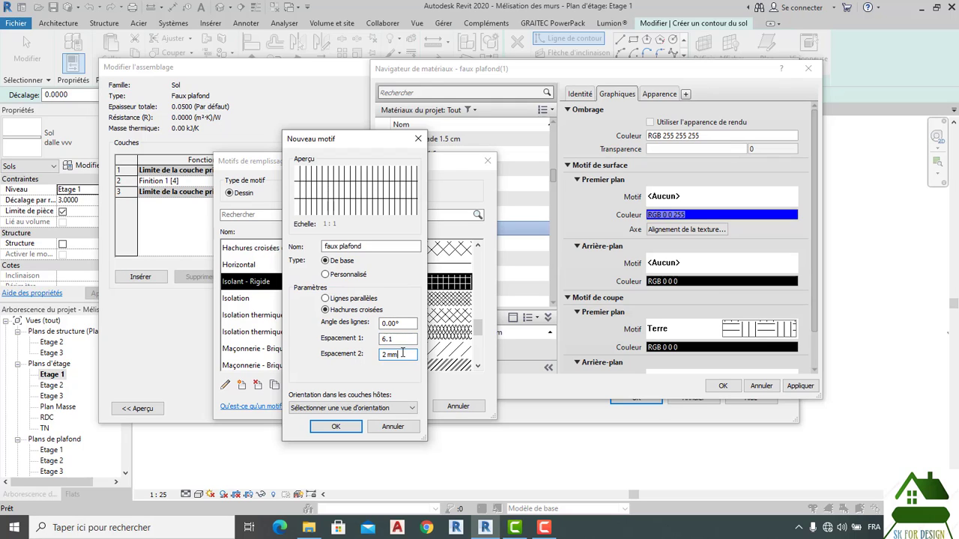
key("BackSpace")
key("BackSpace")
key("BackSpace")
key("BackSpace")
type("6.1")
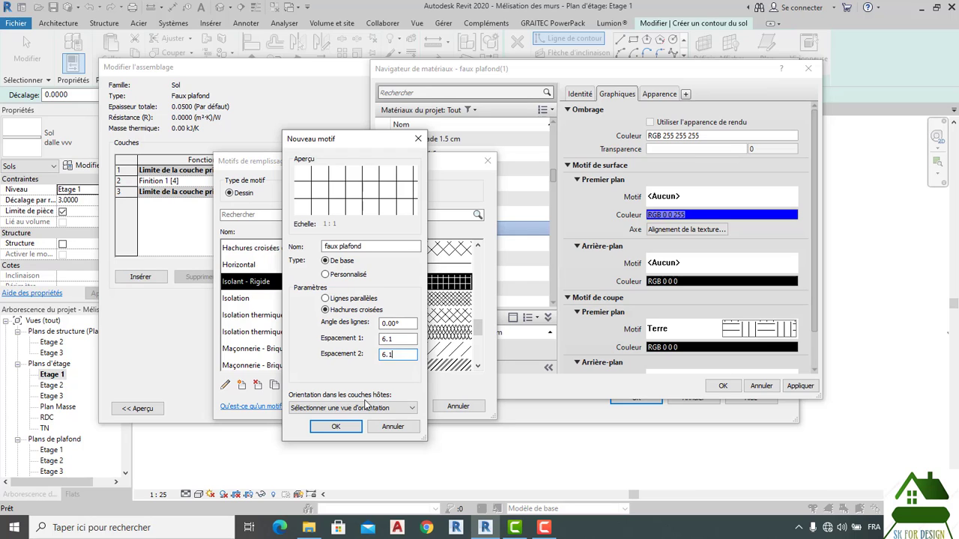
left_click(327, 427)
left_click(399, 406)
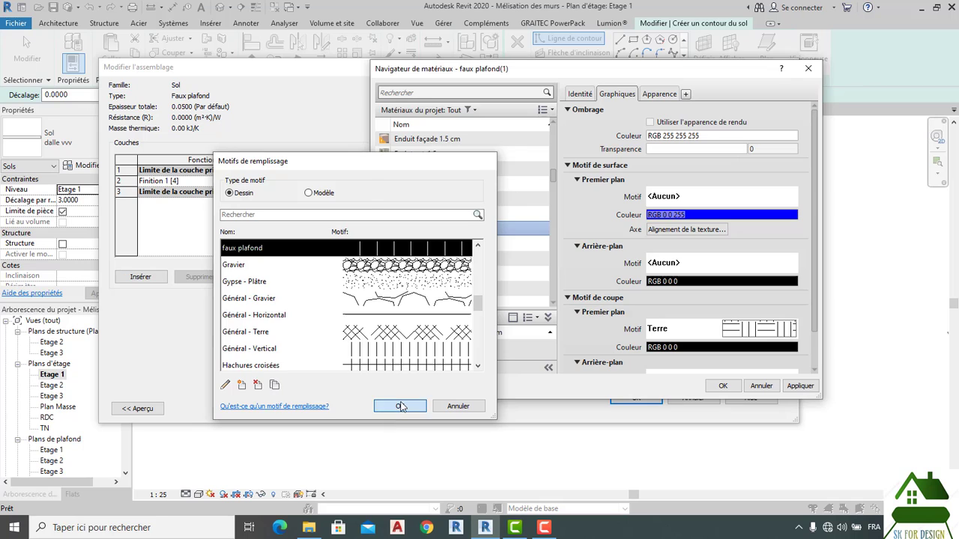
Set the surface foreground pattern's colour to red (RGB 255 0 0).
left_click(711, 216)
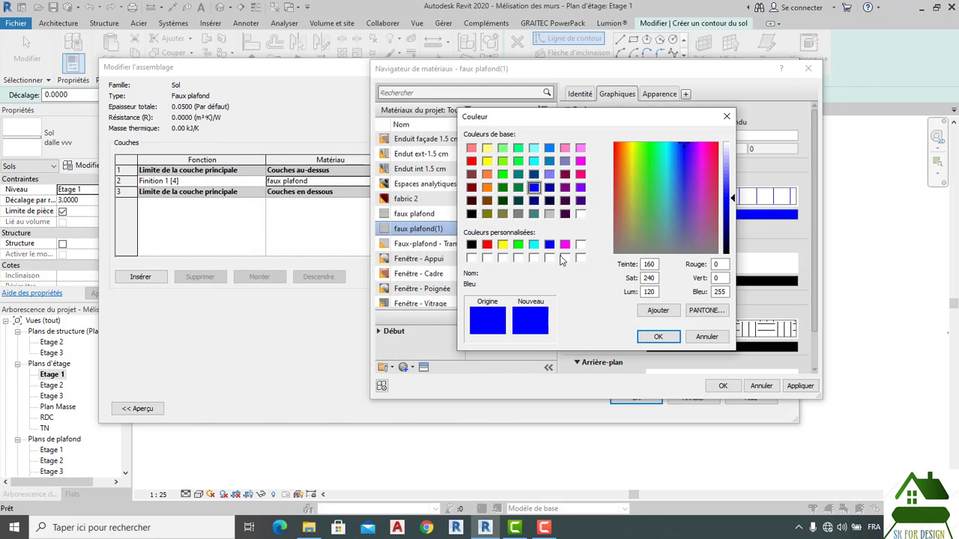
left_click(519, 214)
left_click(533, 245)
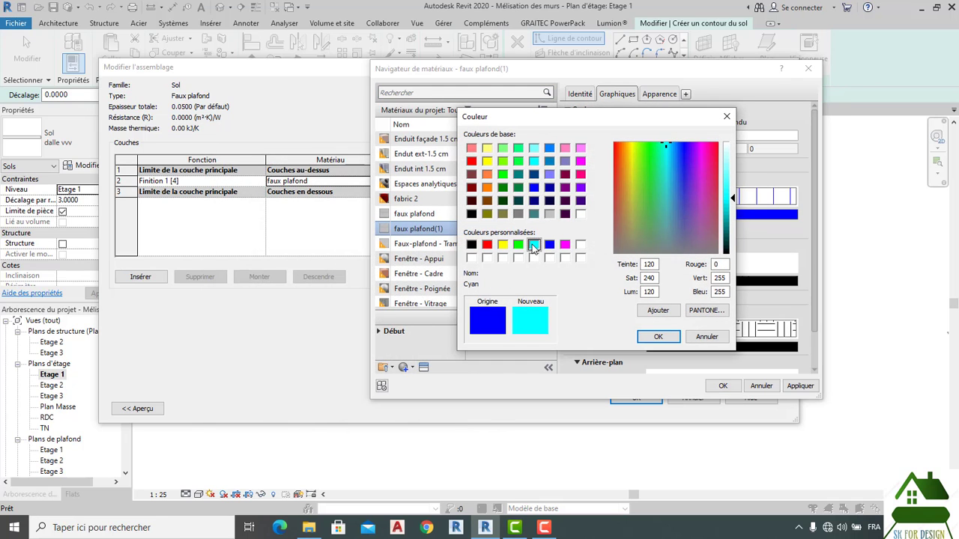
left_click(487, 245)
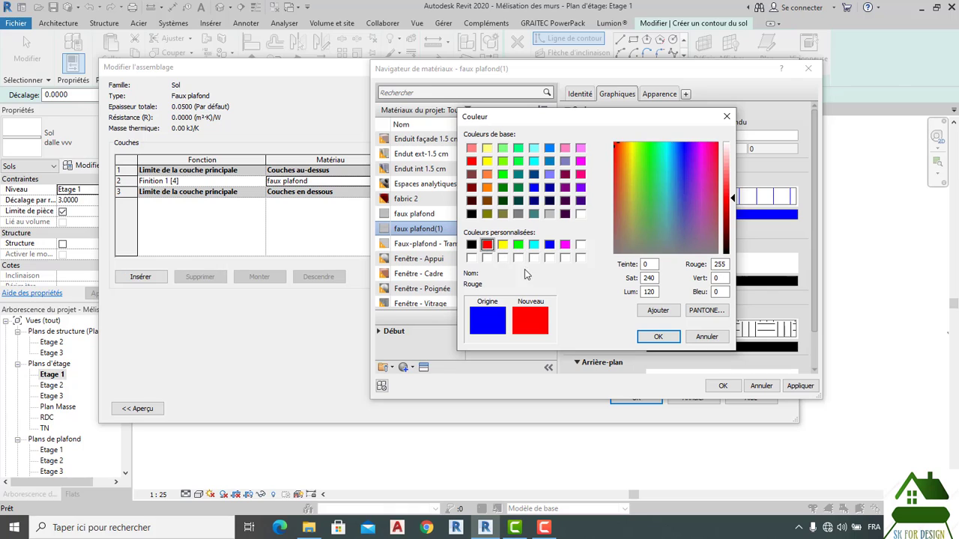
left_click(657, 337)
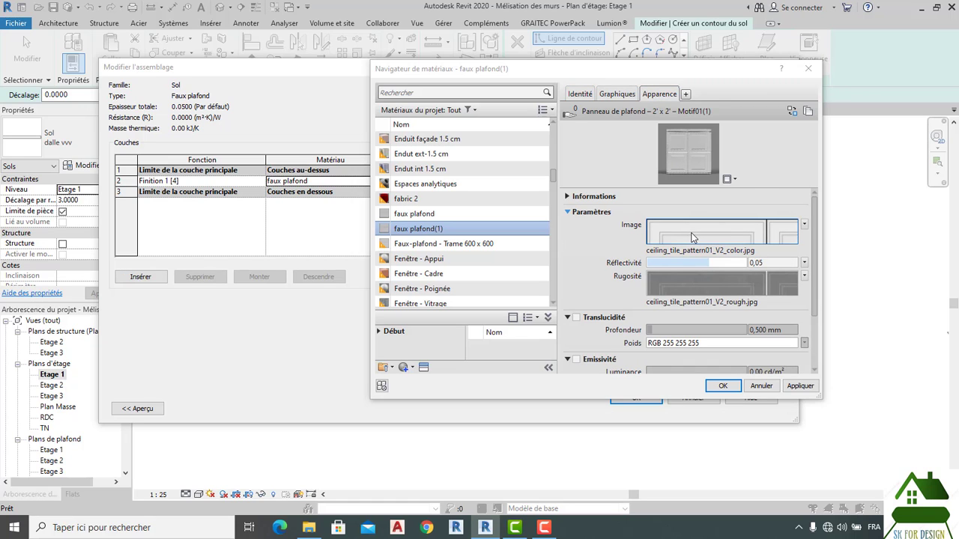
Set the horizontal repeat of the appearance's ceiling_tile_pattern01_V2_color.jpg texture to Aucune.
left_click(693, 237)
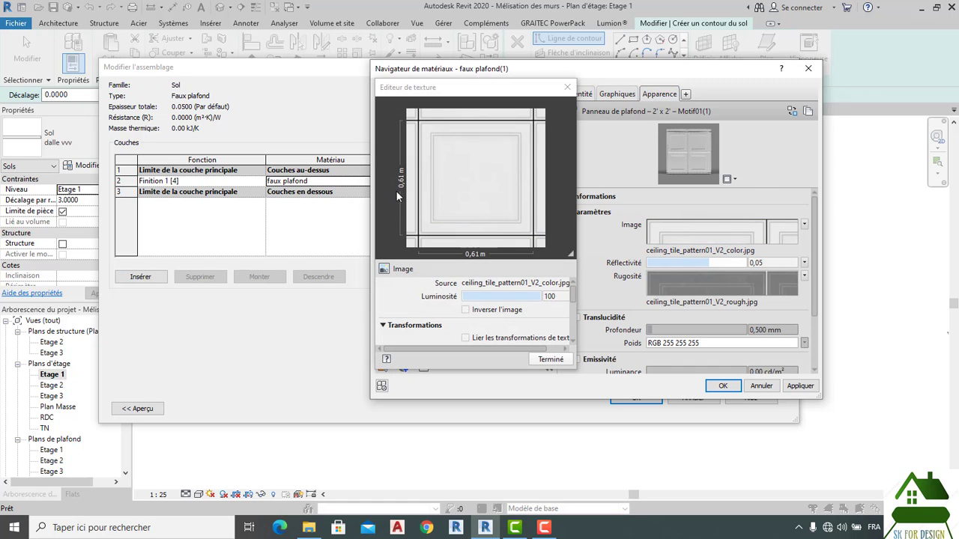
scroll(494, 296, "down", 6)
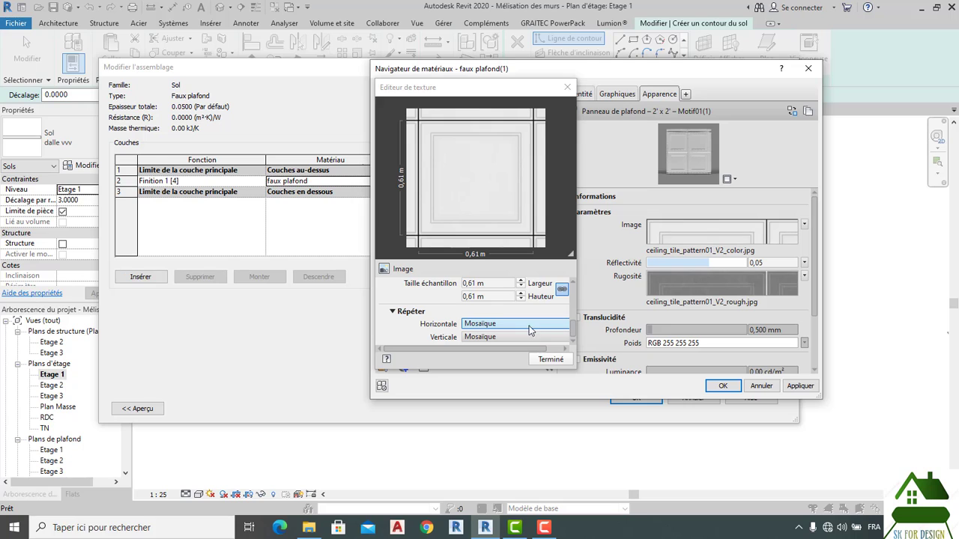
left_click(537, 329)
left_click(529, 337)
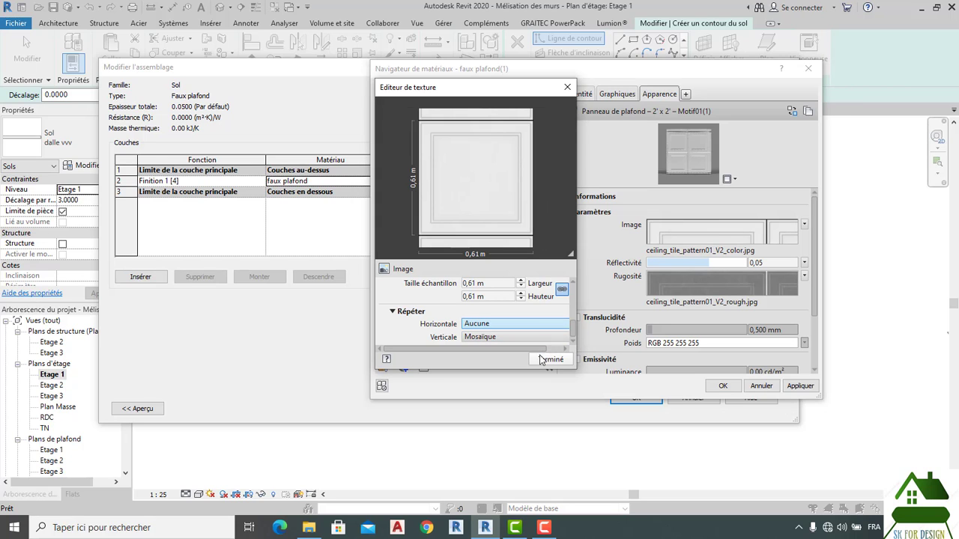
left_click(550, 359)
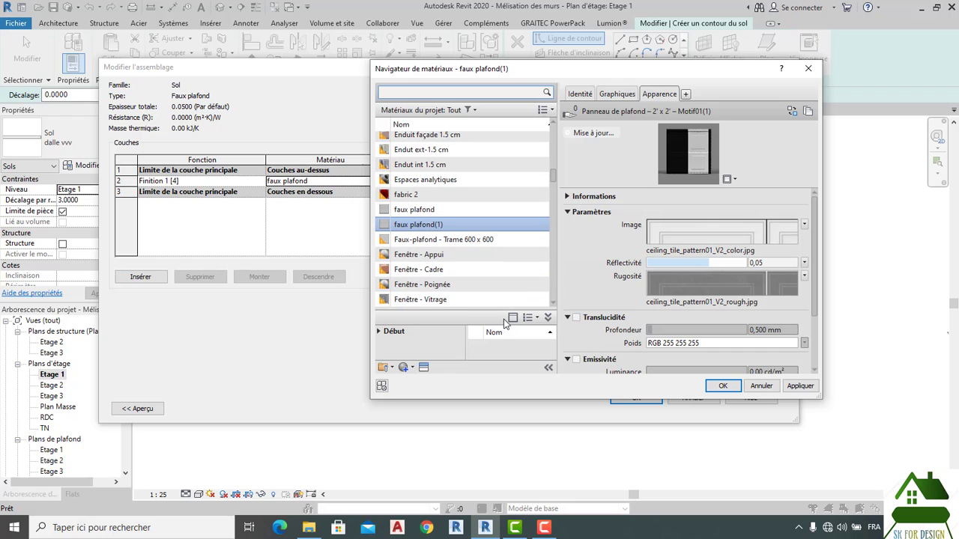
Restore the horizontal repeat of the ceiling tile texture to Mosaïque.
left_click(704, 235)
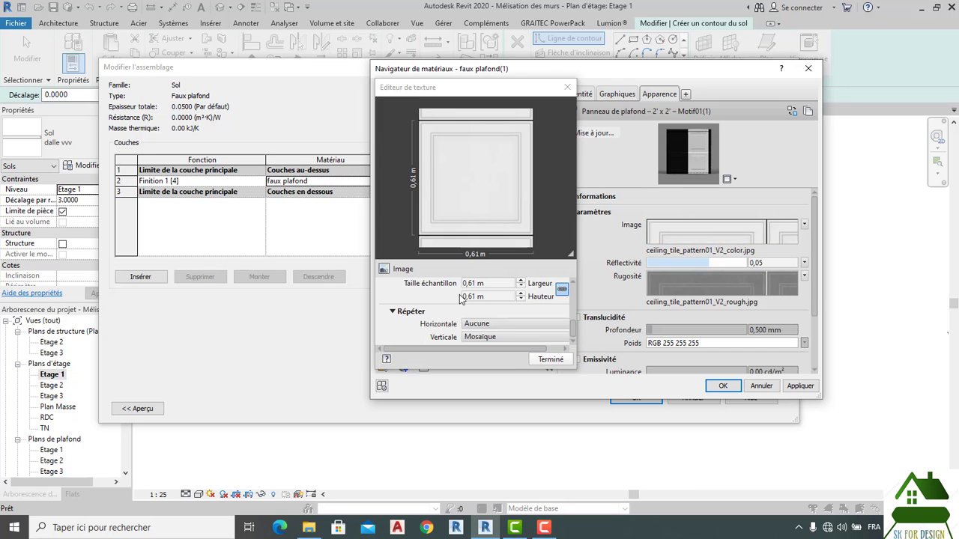
left_click(507, 325)
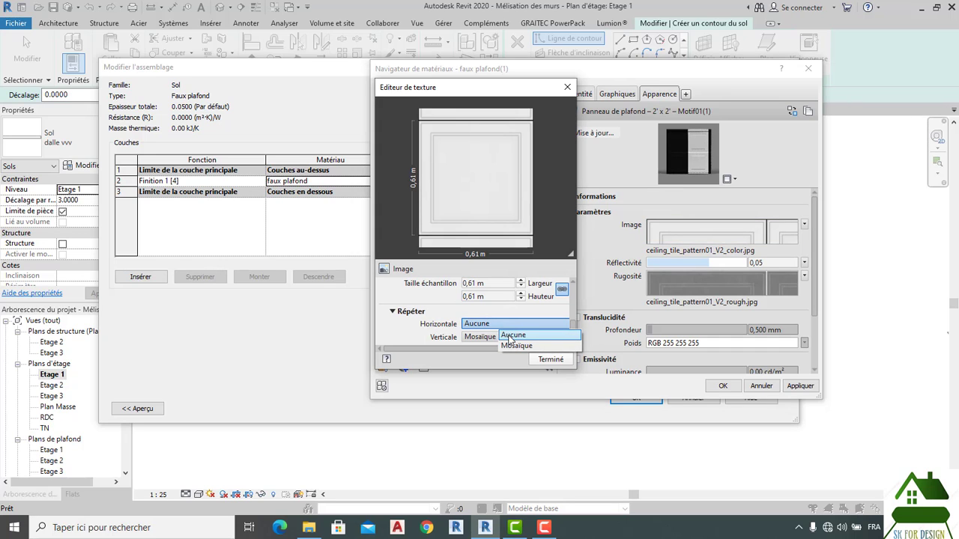
left_click(515, 346)
left_click(550, 359)
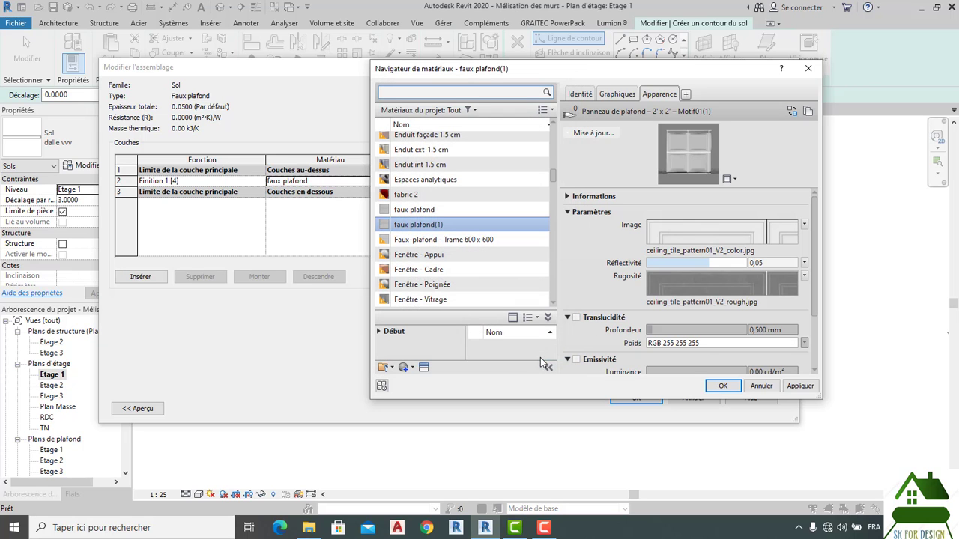
Assign the faux plafond(1) material to the Finition 1 [4] layer and accept the Faux plafond type's structure and properties.
left_click(721, 386)
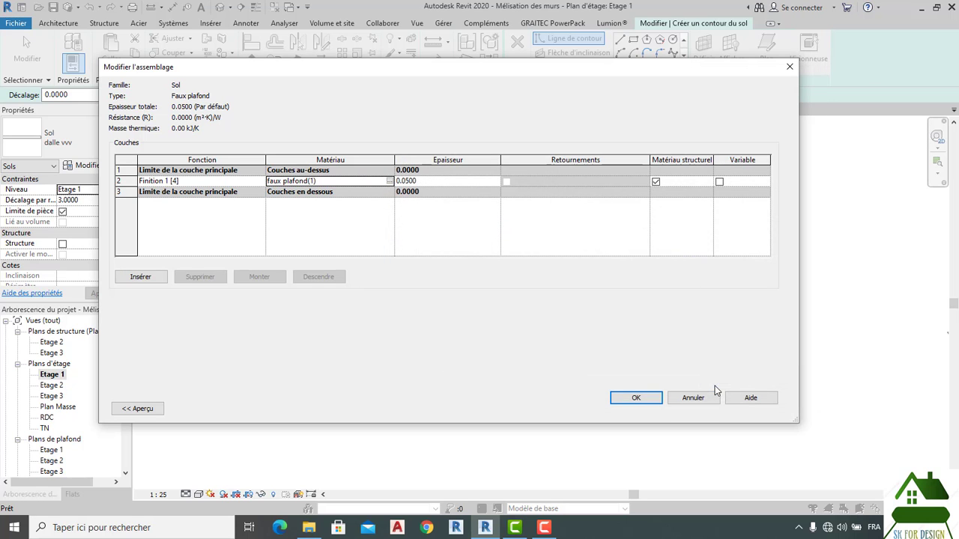
left_click(649, 398)
left_click(649, 409)
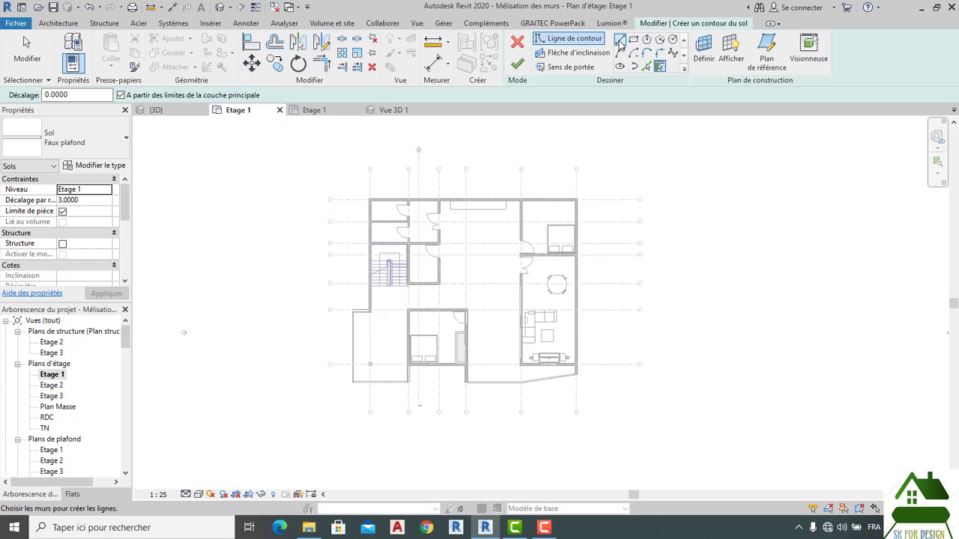
left_click(649, 67)
left_click(633, 39)
scroll(550, 307, "up", 5)
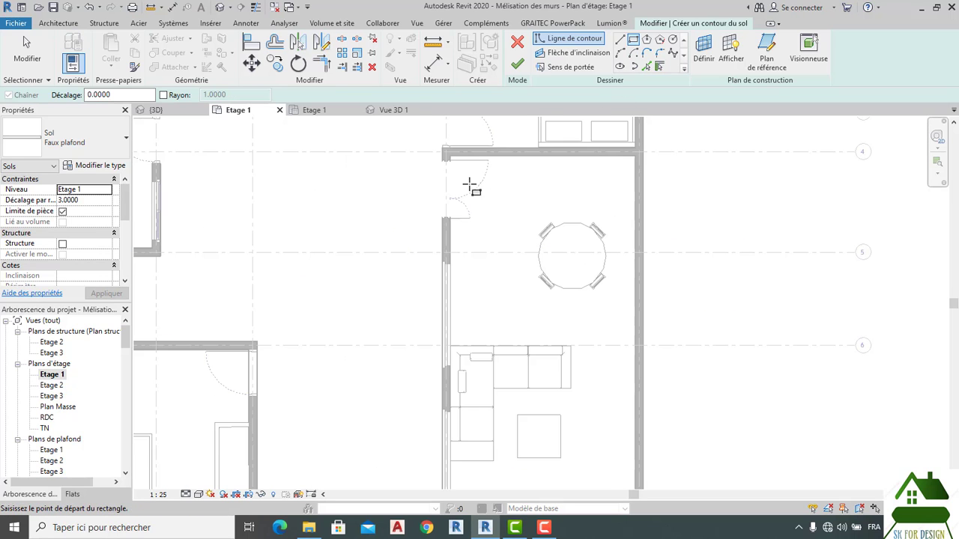
scroll(449, 157, "up", 4)
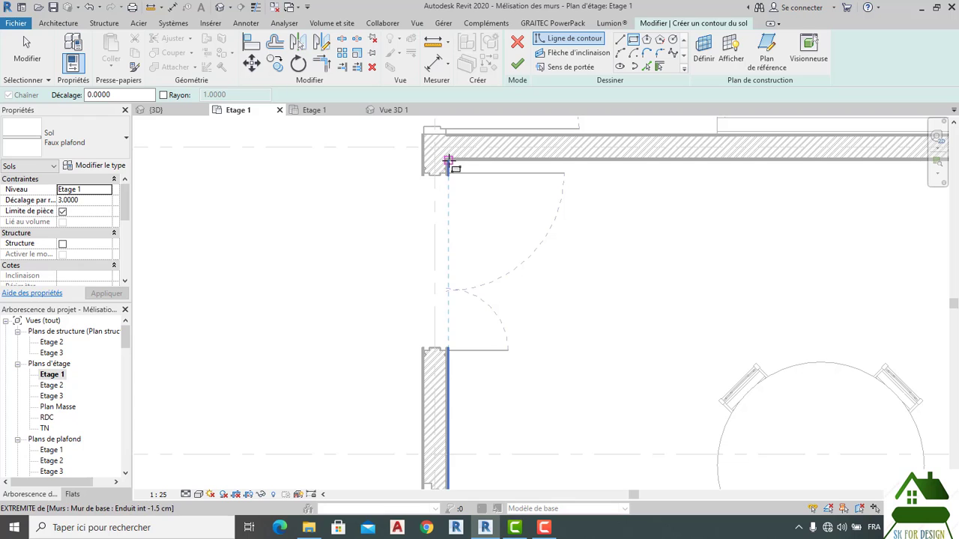
left_click(449, 162)
scroll(550, 345, "down", 3)
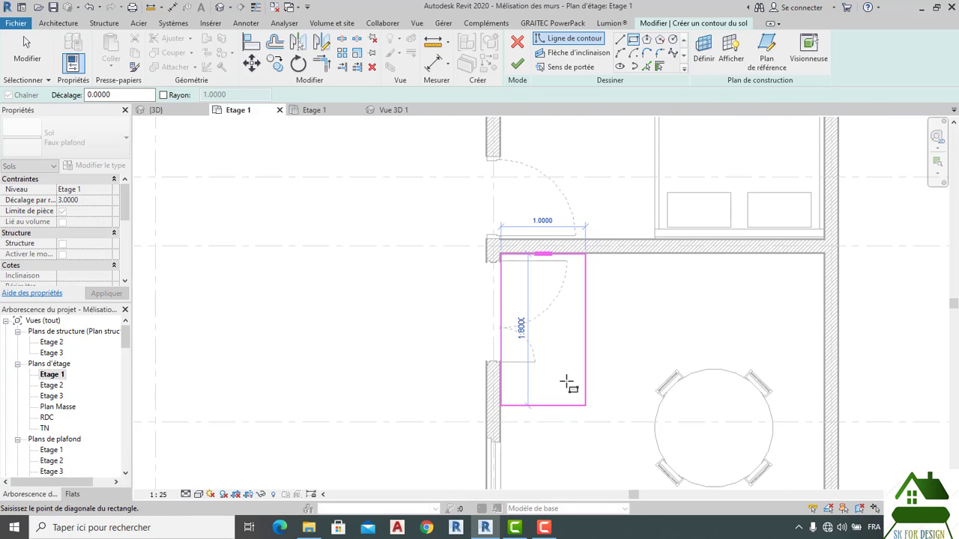
scroll(534, 333, "down", 2)
key("Escape")
key("Escape")
scroll(552, 354, "up", 5)
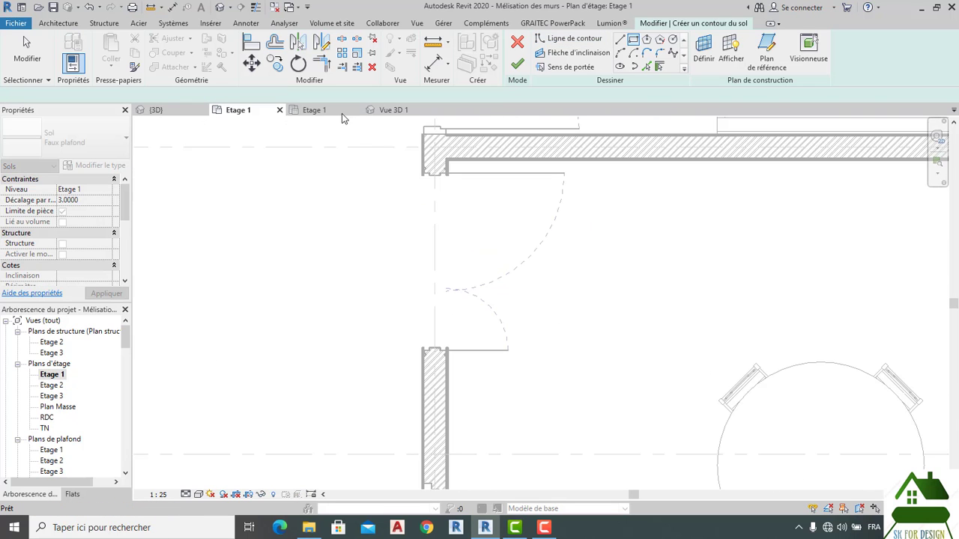
In the Etage 1 ceiling plan, sketch a rectangular floor boundary along the living room's inner wall faces between grids 4 and 7 and finish the floor.
left_click(342, 113)
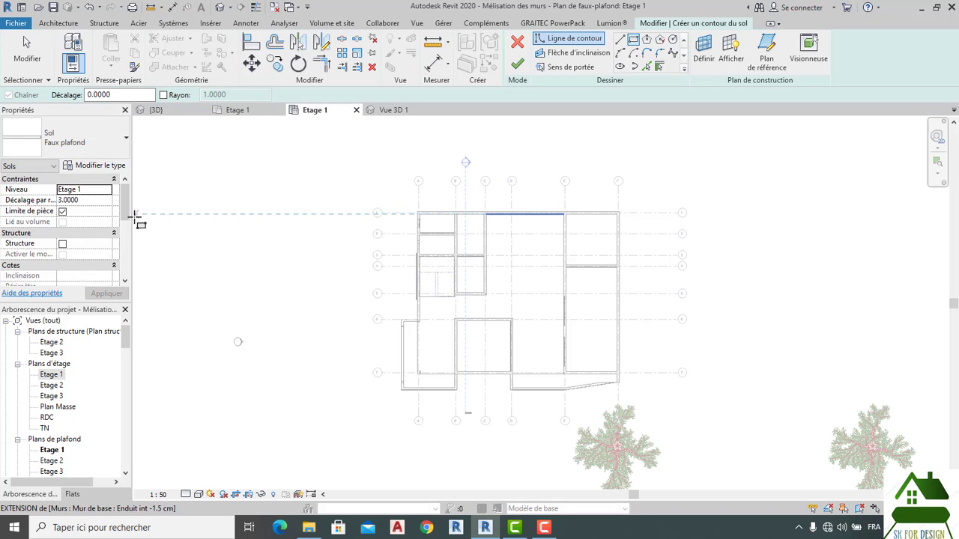
scroll(567, 261, "up", 5)
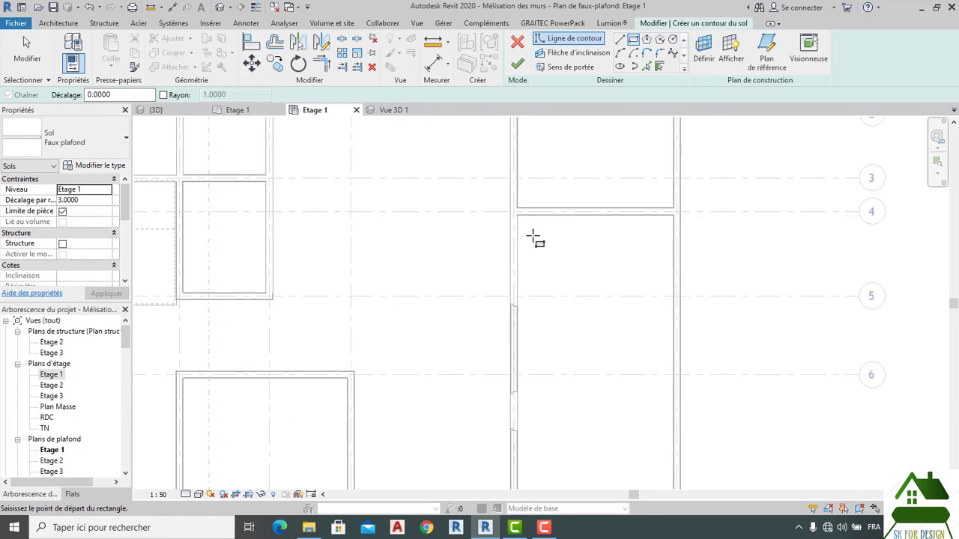
scroll(533, 238, "up", 2)
left_click(512, 204)
left_click(593, 315)
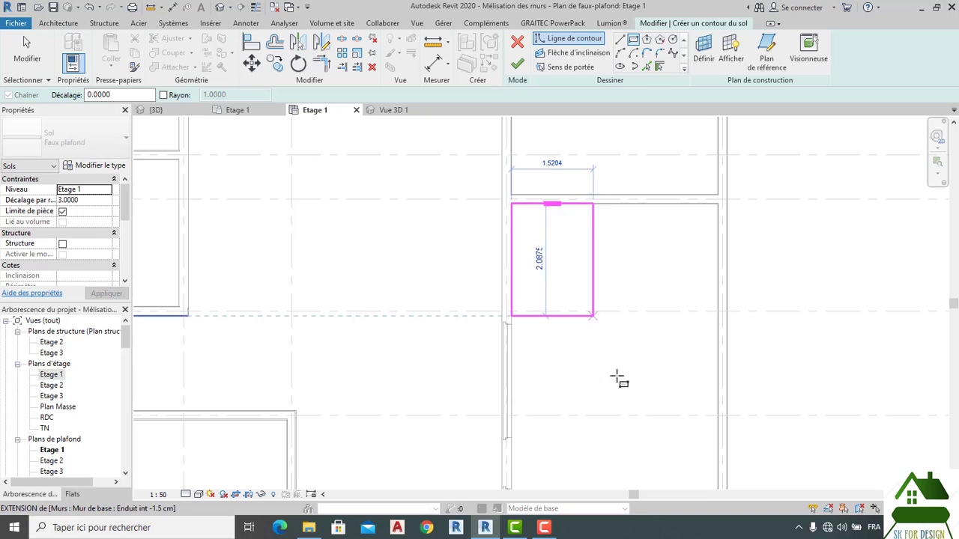
scroll(532, 263, "down", 4)
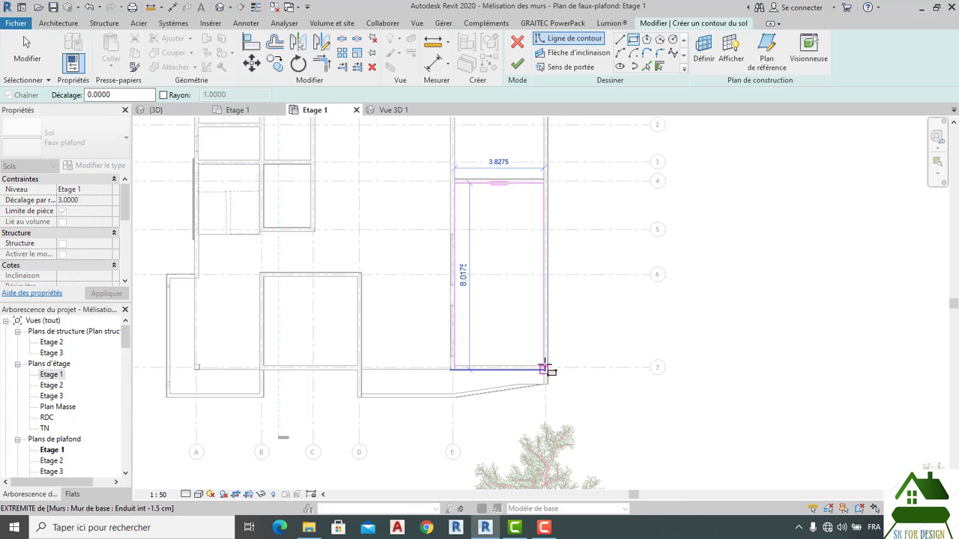
scroll(544, 369, "up", 2)
left_click(545, 367)
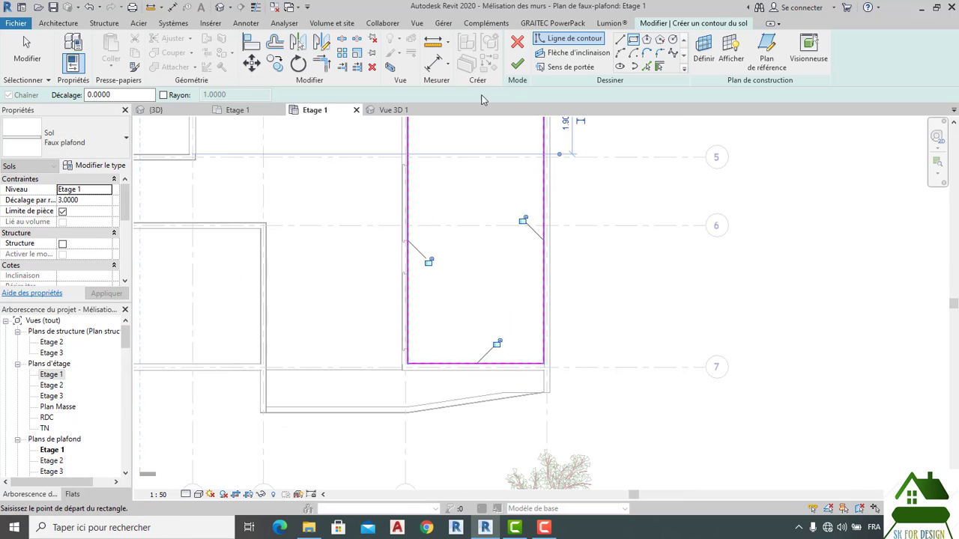
left_click(517, 63)
left_click(572, 265)
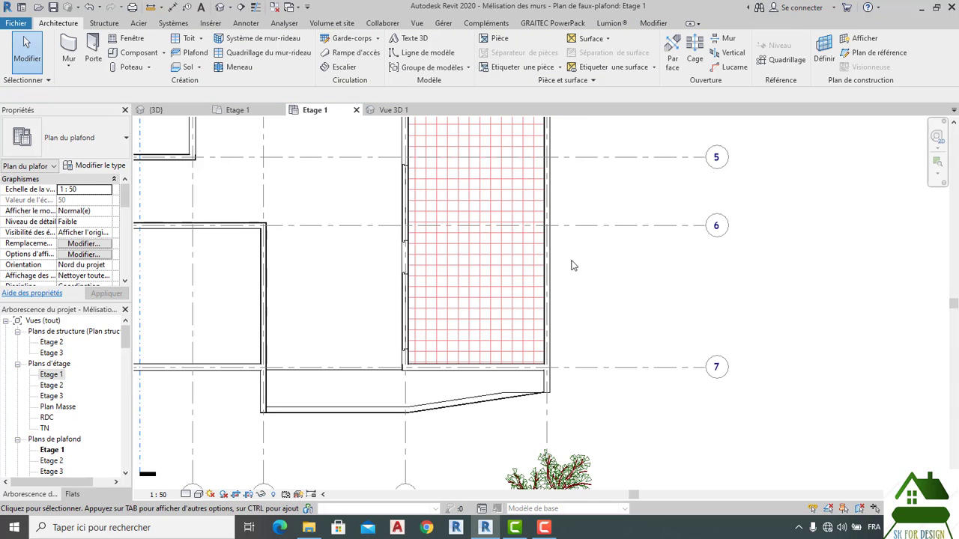
Inspect the false ceiling's grid pattern in the Etage 1 ceiling plan and in the Vue 3D 1 perspective.
scroll(442, 203, "up", 3)
scroll(465, 255, "down", 4)
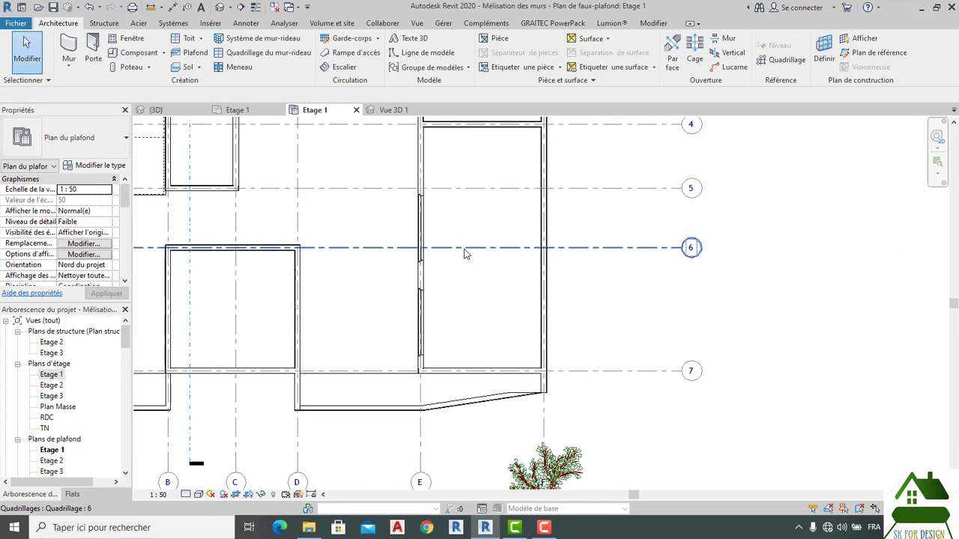
scroll(465, 255, "down", 3)
scroll(490, 232, "down", 1)
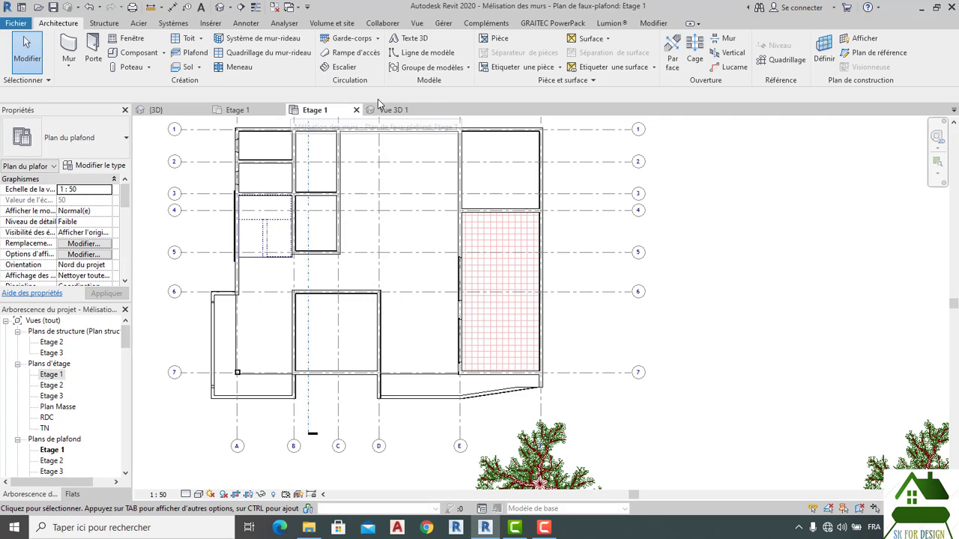
left_click(395, 111)
scroll(380, 256, "up", 4)
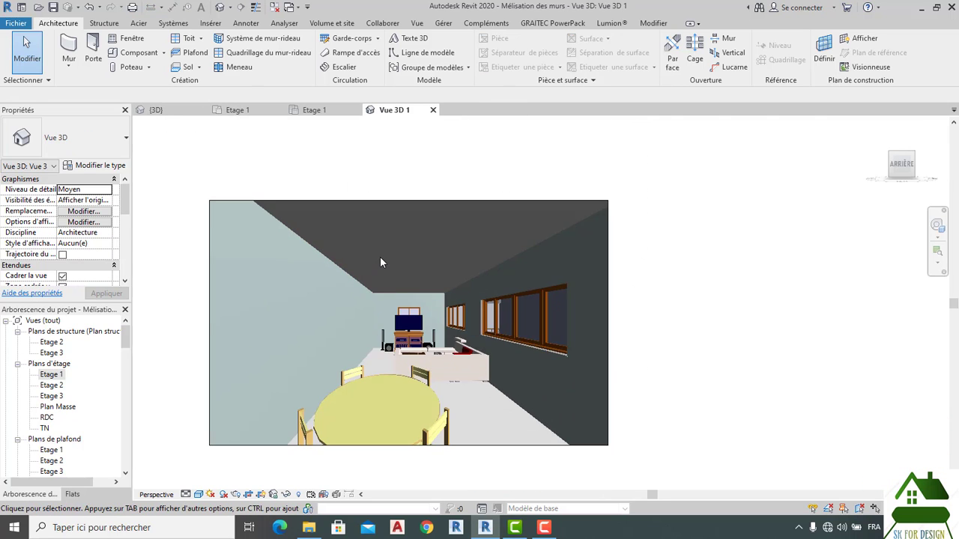
scroll(377, 258, "up", 2)
scroll(395, 282, "down", 3)
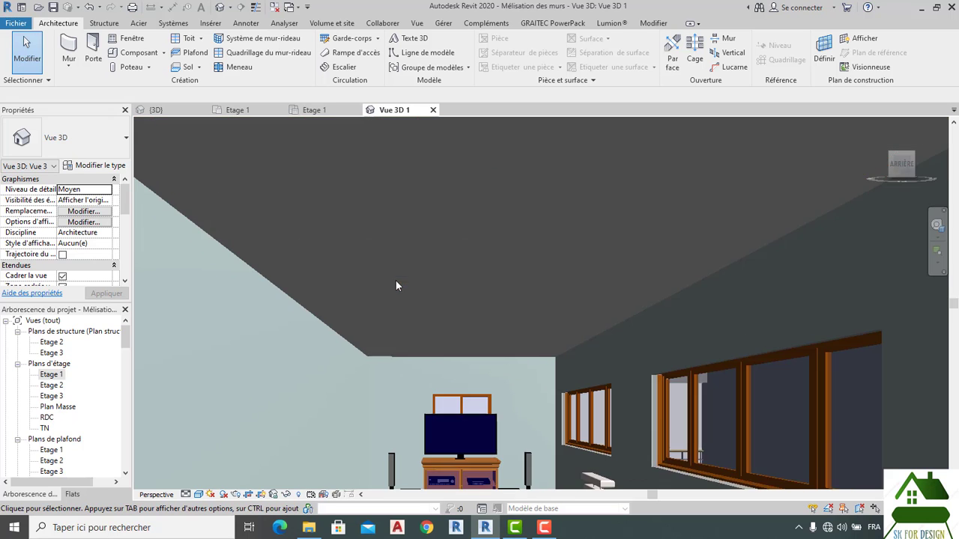
scroll(386, 282, "up", 2)
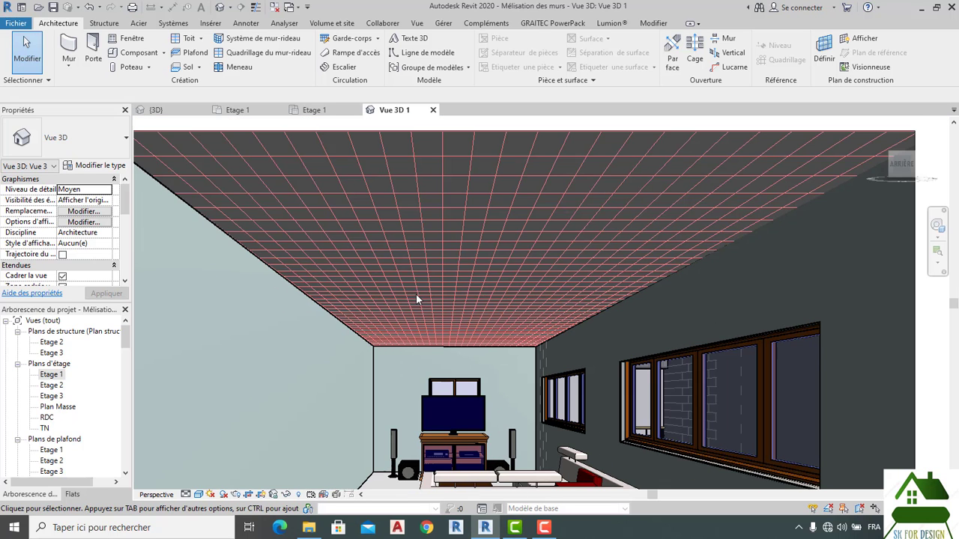
scroll(457, 228, "up", 3)
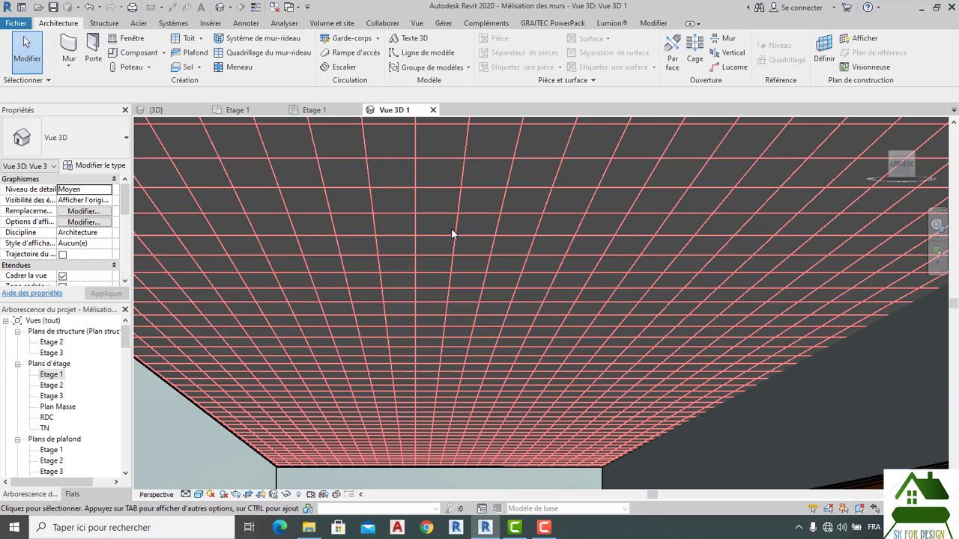
scroll(442, 224, "up", 1)
scroll(444, 225, "down", 3)
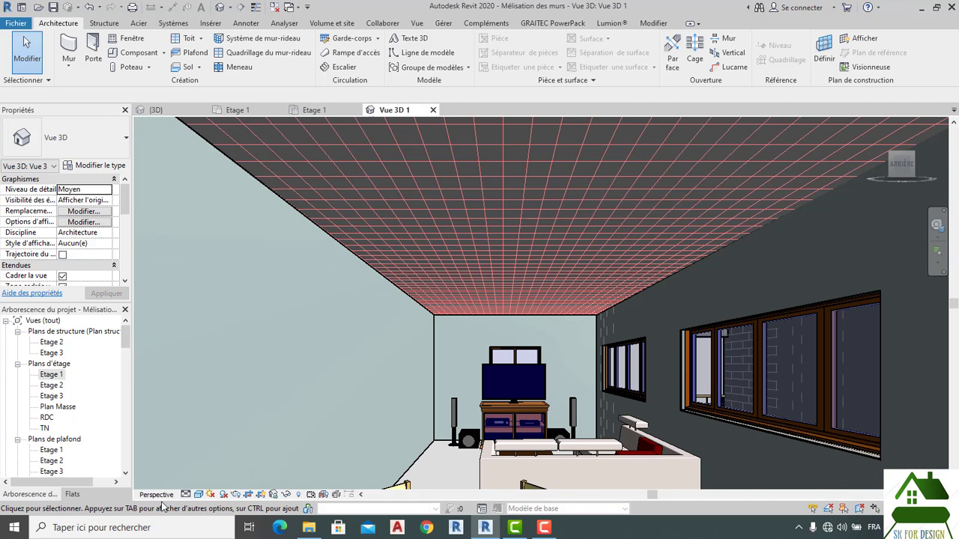
Display Vue 3D 1 in the Réaliste visual style and examine the ceiling tile texture up close and across the room.
left_click(198, 495)
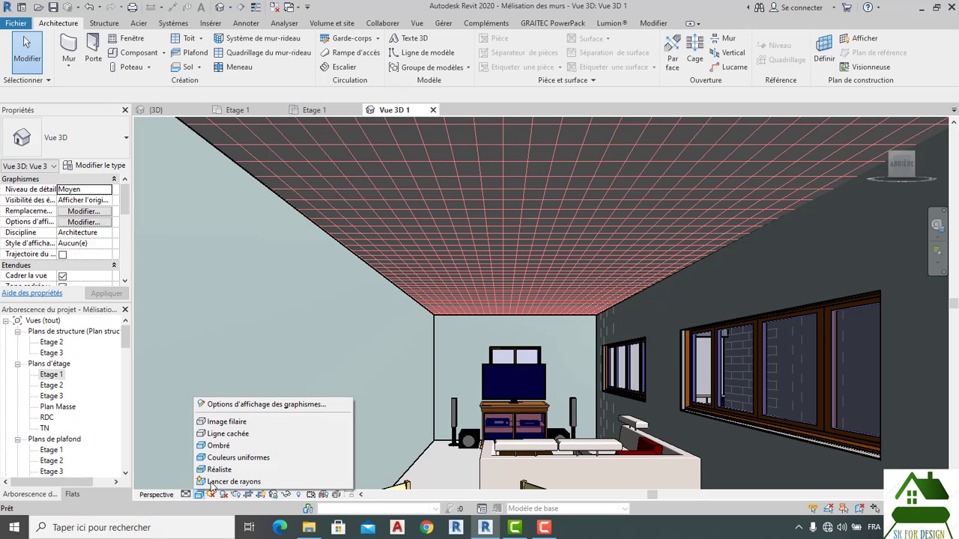
left_click(219, 469)
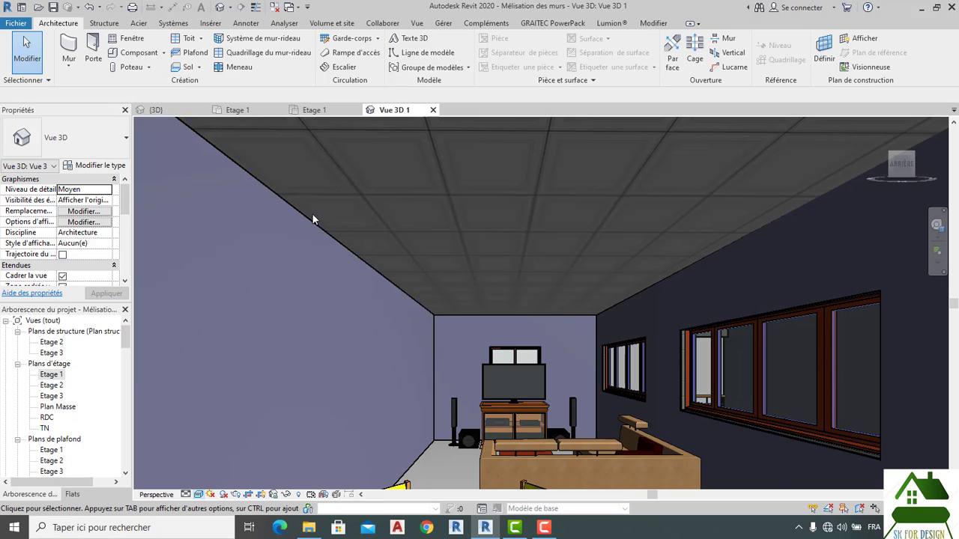
scroll(480, 213, "up", 4)
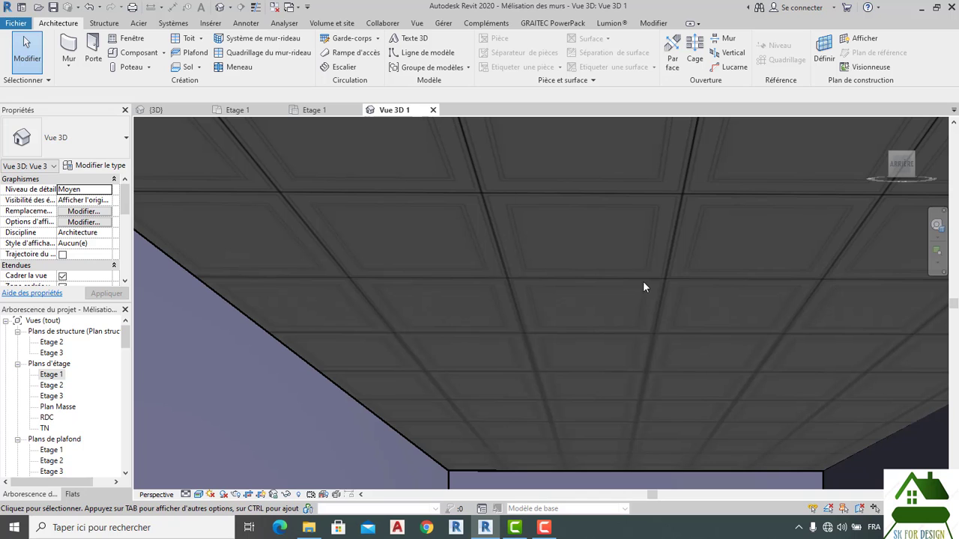
scroll(643, 283, "down", 6)
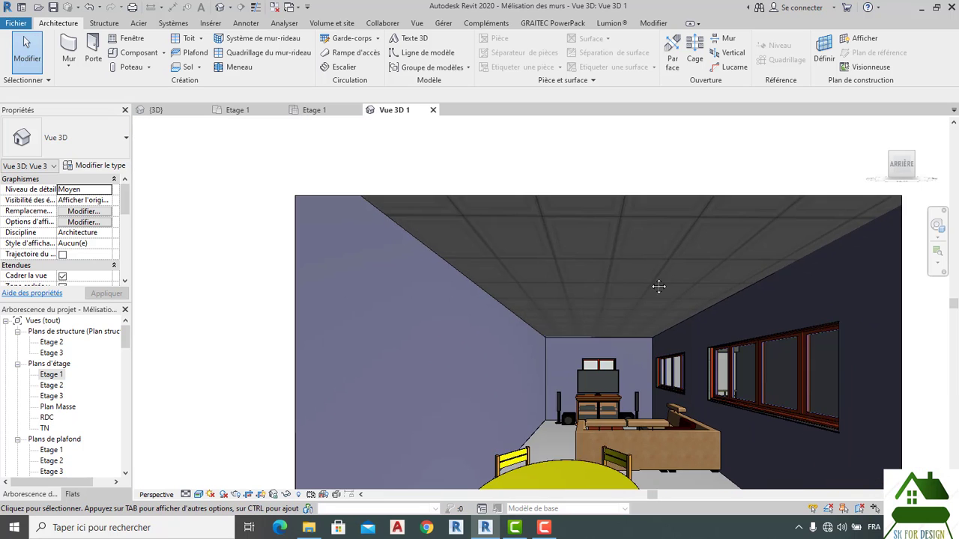
middle_click_drag(658, 286, 548, 288)
scroll(548, 289, "up", 1)
middle_click_drag(546, 294, 521, 225)
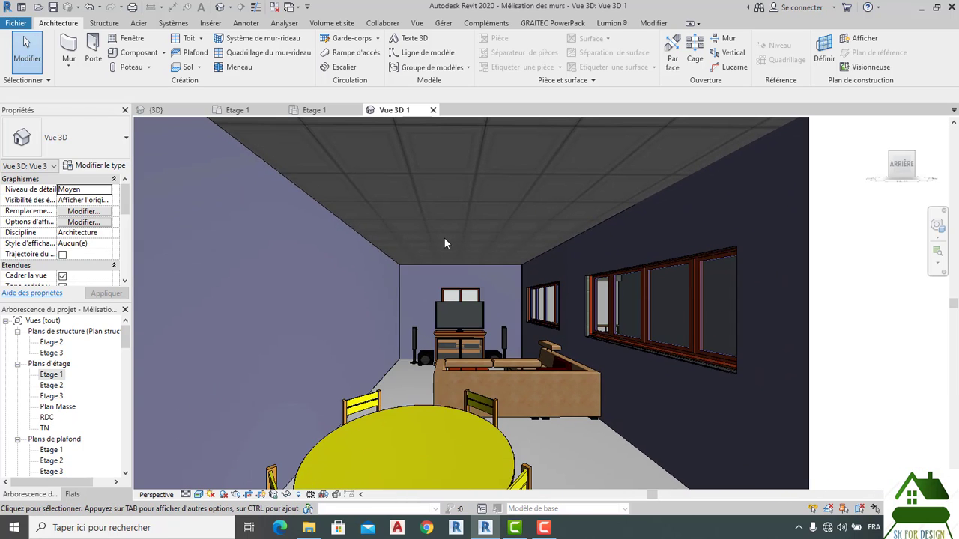
middle_click_drag(445, 243, 519, 257)
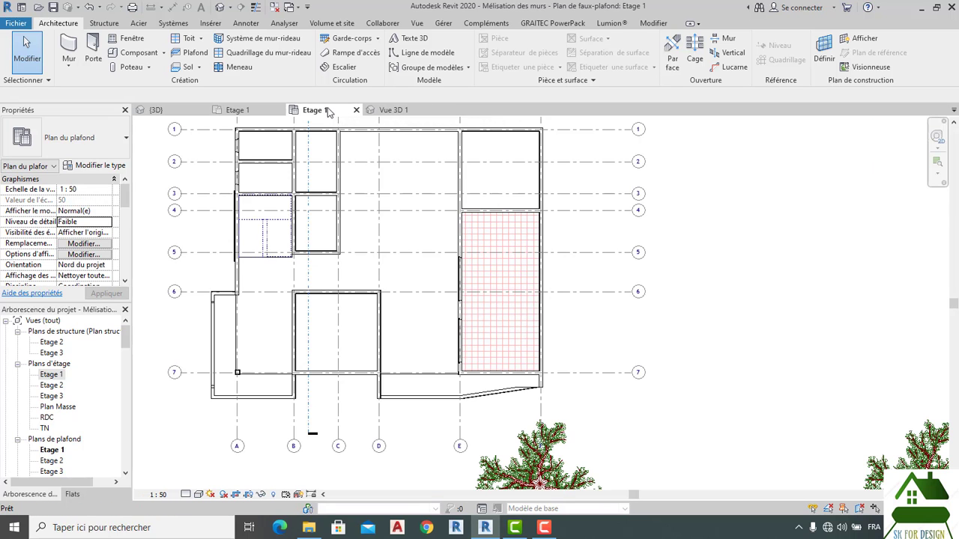
Set the visual style of both the Etage 1 ceiling plan and Vue 3D 1 to Ligne cachée.
left_click(314, 110)
scroll(536, 327, "down", 1)
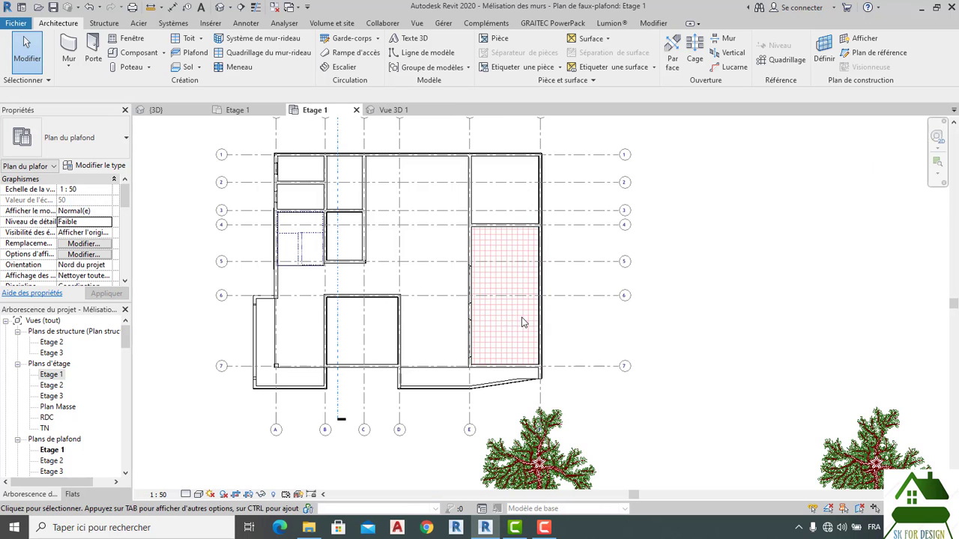
left_click(199, 495)
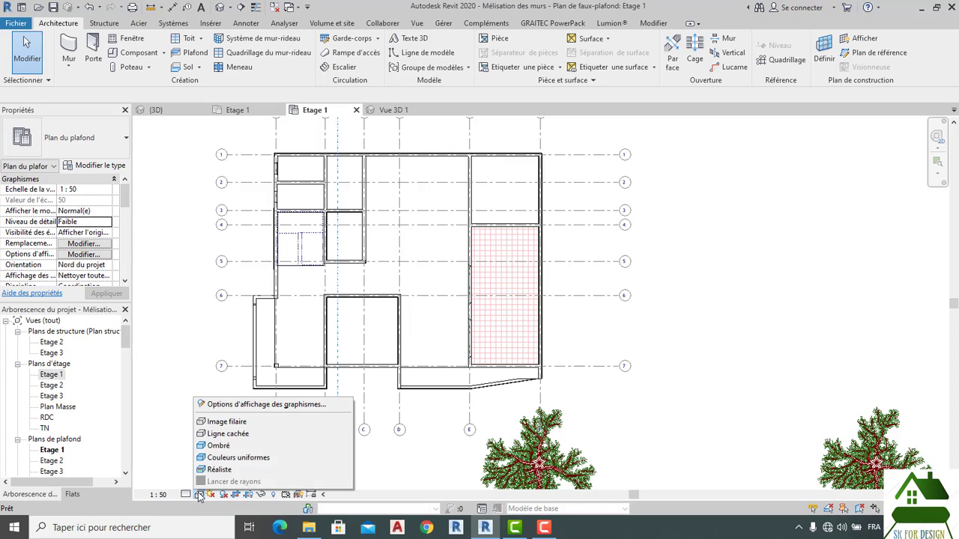
left_click(223, 436)
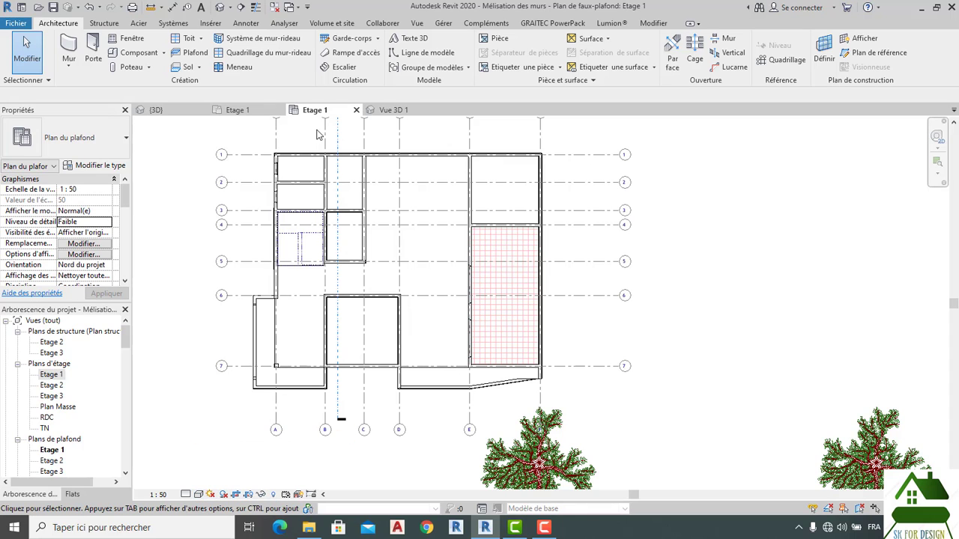
left_click(393, 110)
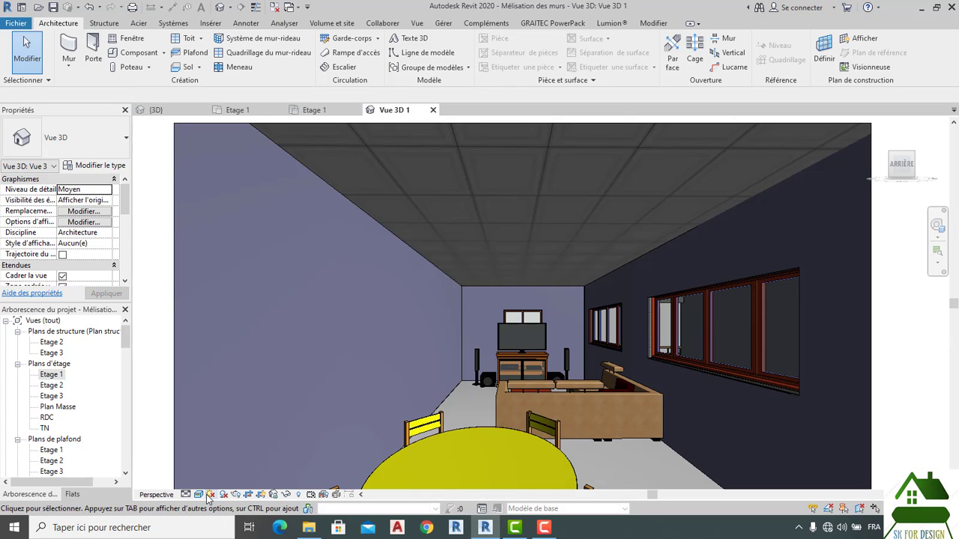
left_click(199, 495)
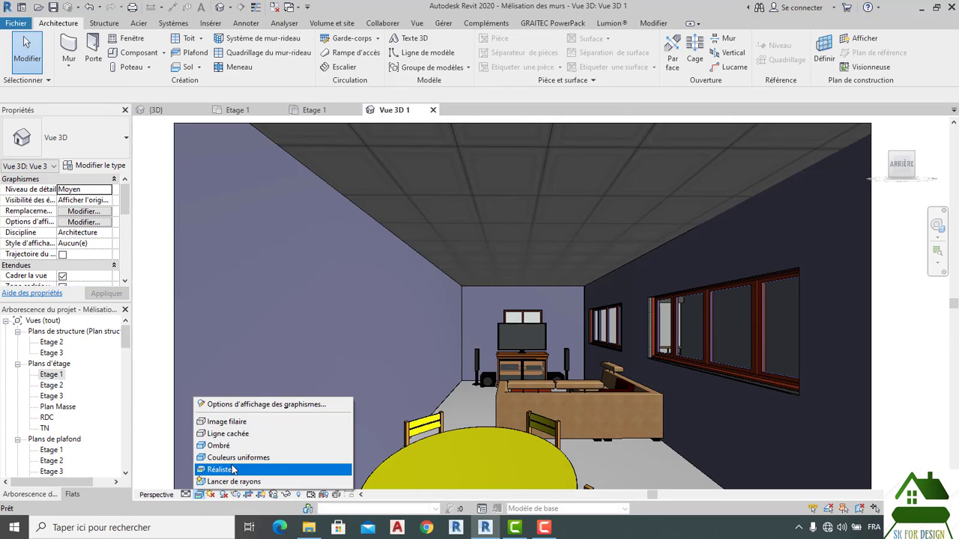
left_click(232, 437)
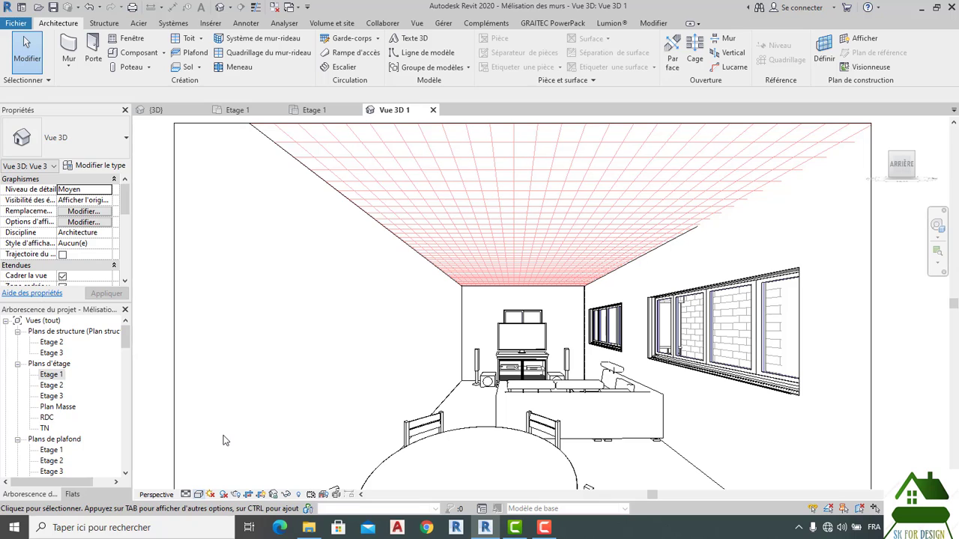
scroll(468, 325, "down", 2)
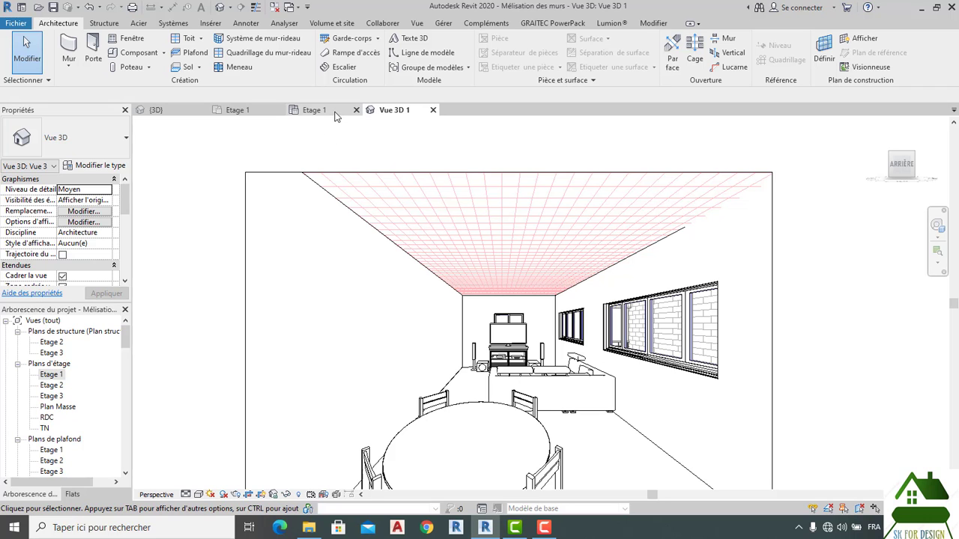
Review the Etage 1 ceiling plan, switch to the {3D} view and examine the red slab edge on the stair tower's parapet.
left_click(321, 111)
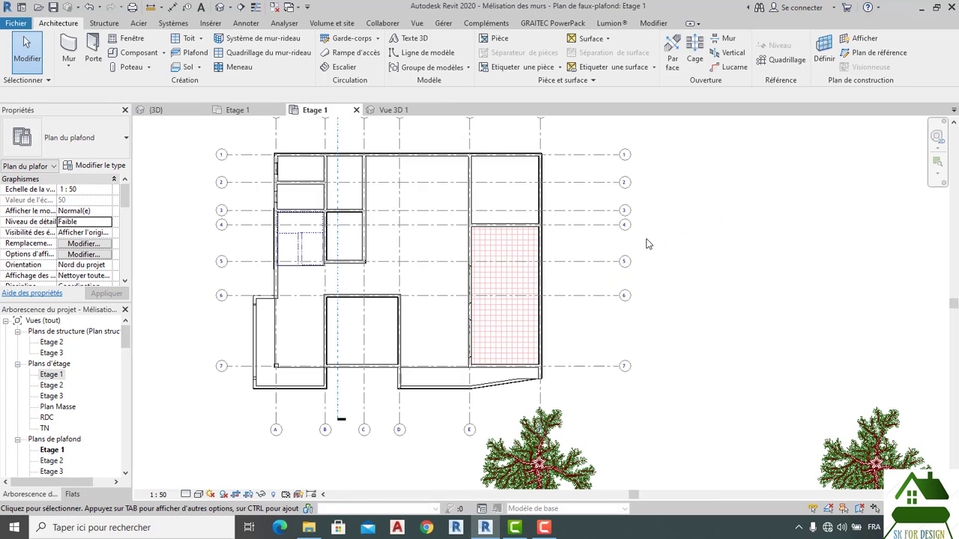
scroll(648, 243, "down", 1)
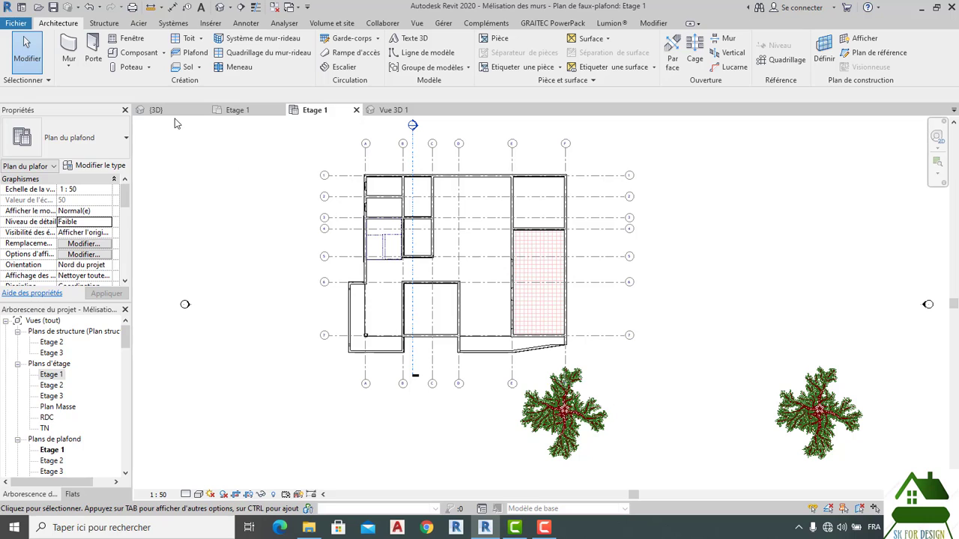
left_click(156, 110)
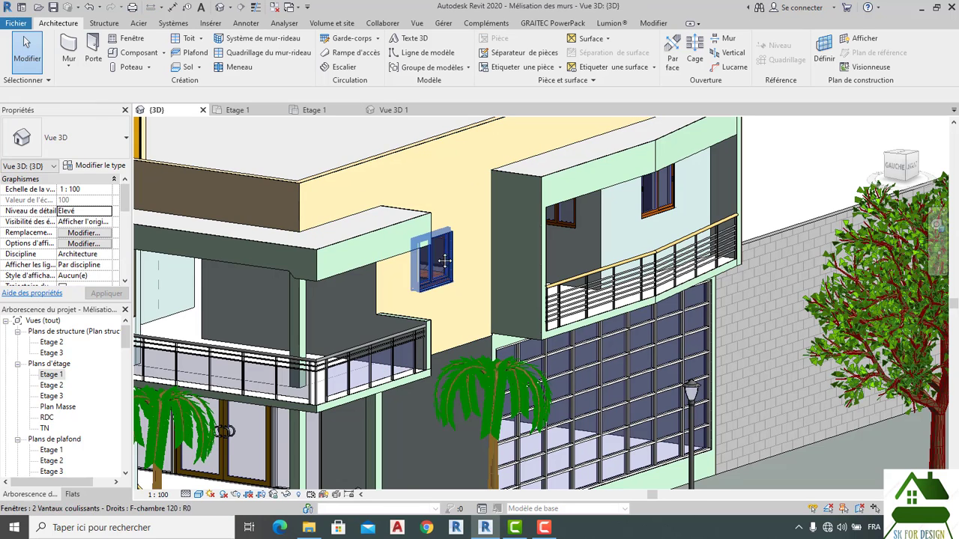
scroll(571, 354, "down", 4)
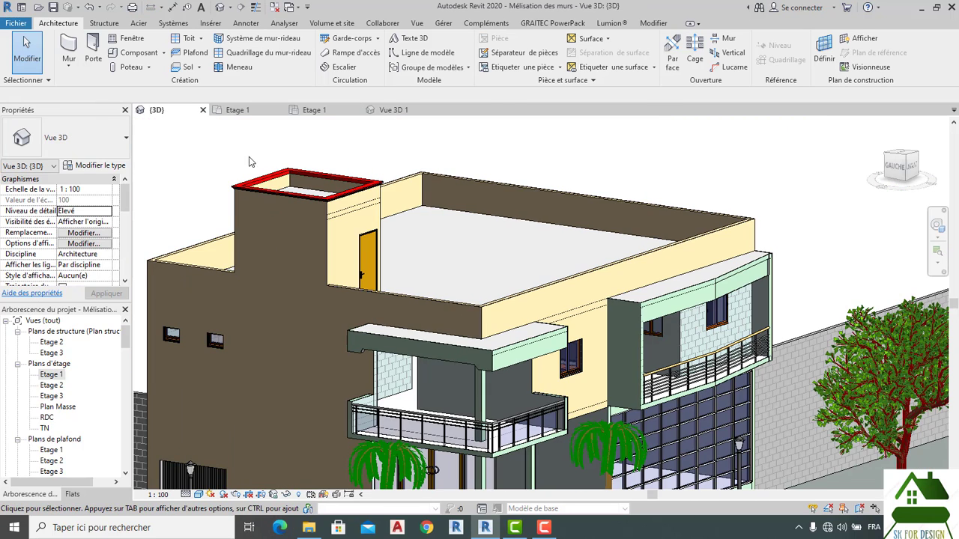
scroll(250, 162, "up", 5)
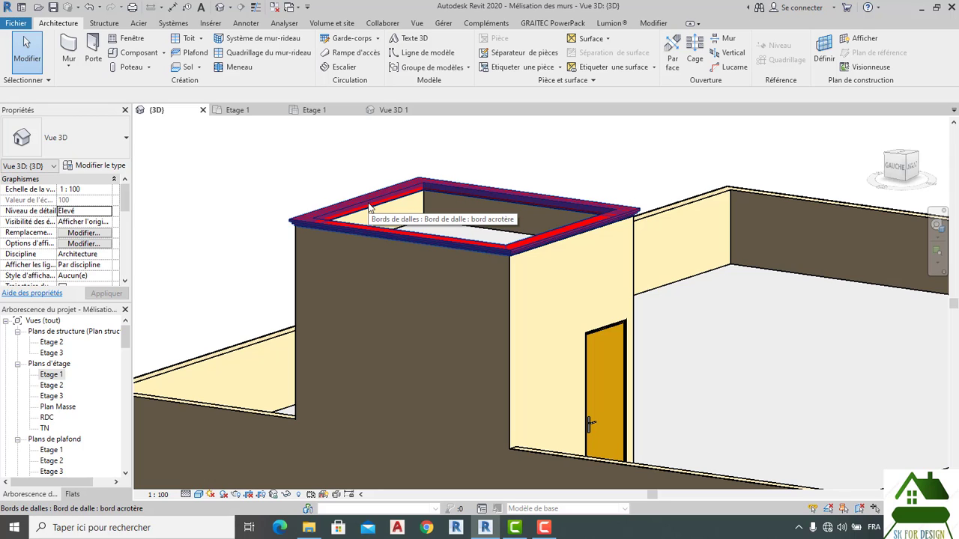
Review the stair tower's parapet in {3D}, the Etage 1 ceiling plan and the false ceiling in Vue 3D 1.
scroll(371, 204, "down", 3)
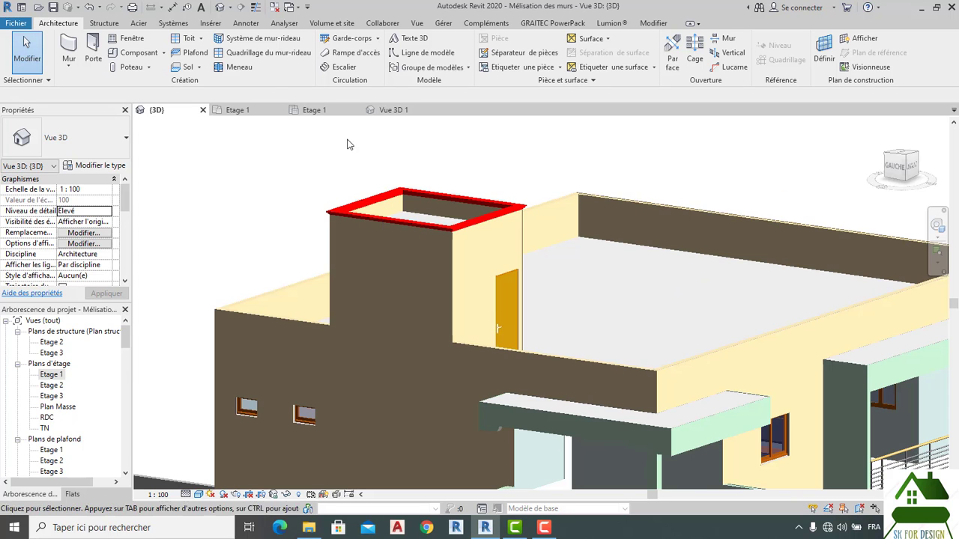
left_click(314, 110)
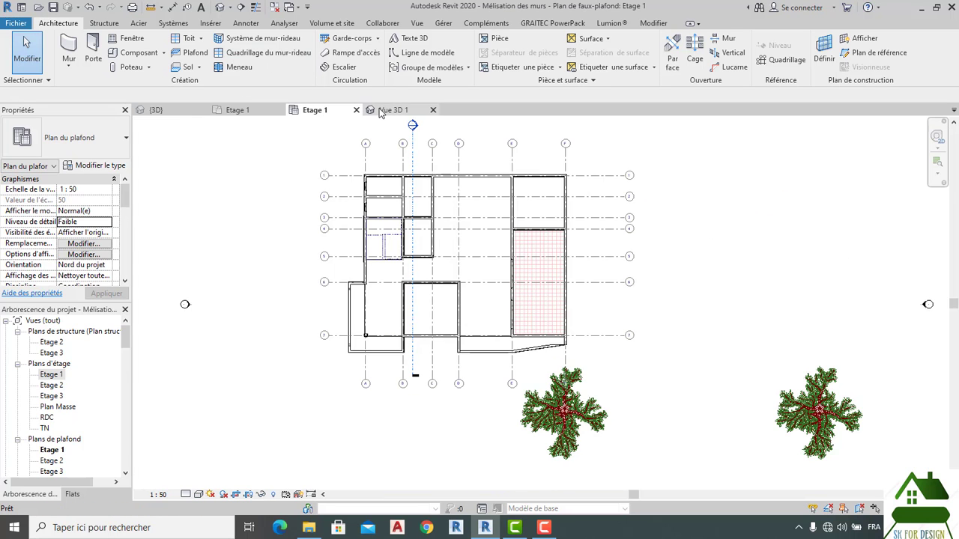
left_click(394, 109)
scroll(459, 296, "up", 2)
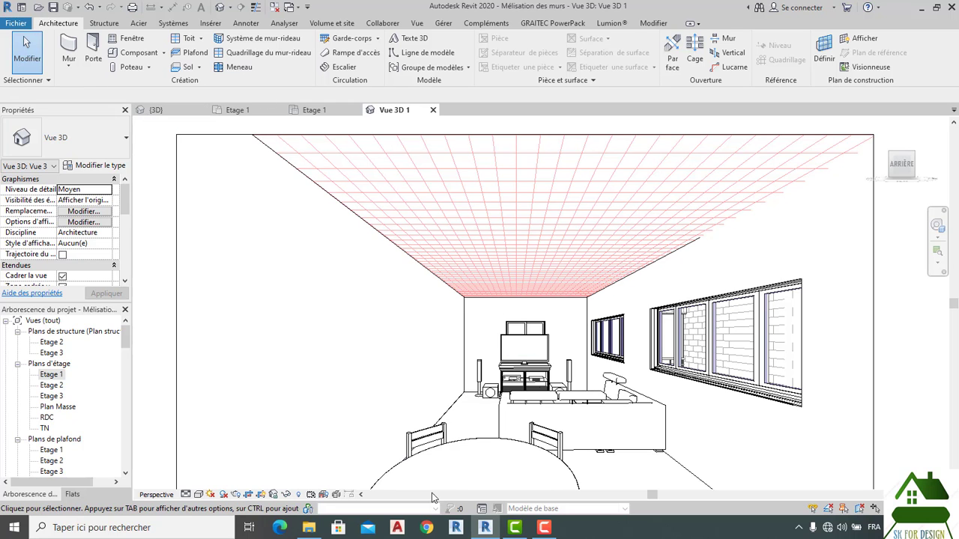
Switch to File Explorer, open the Acrotère family without the modifier suffix from the RVT 2019 Libraries\France folder, and upgrade the model to Revit 2020.
left_click(306, 528)
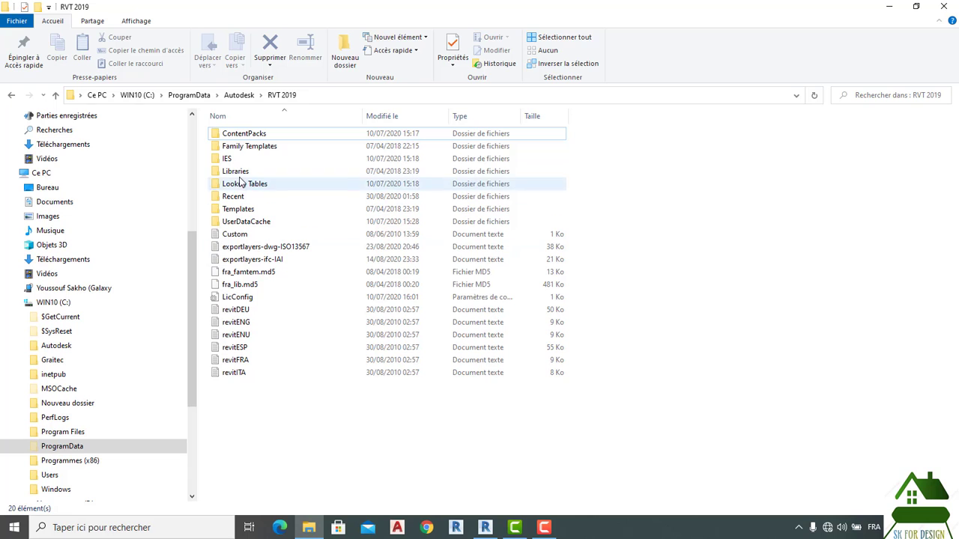
left_click(237, 172)
double_click(237, 172)
double_click(236, 137)
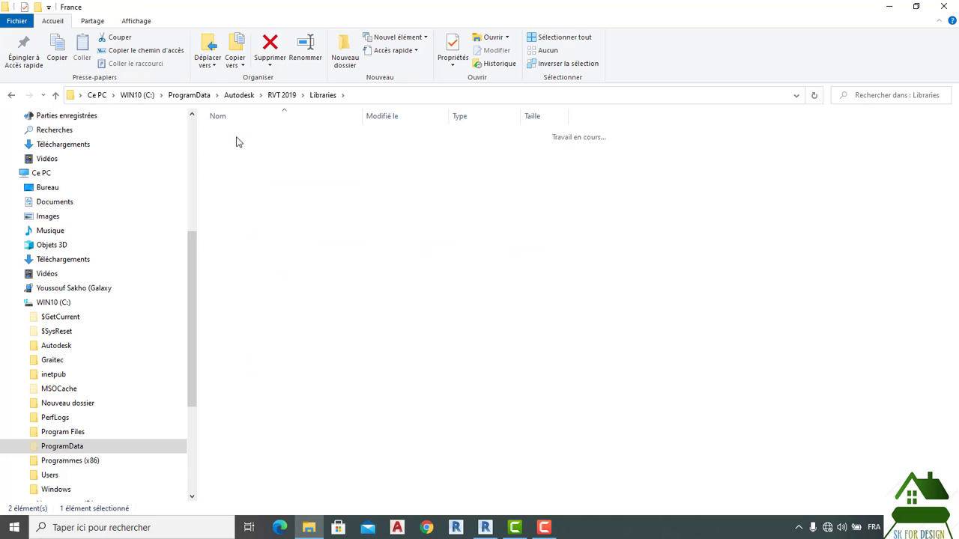
scroll(262, 214, "down", 6)
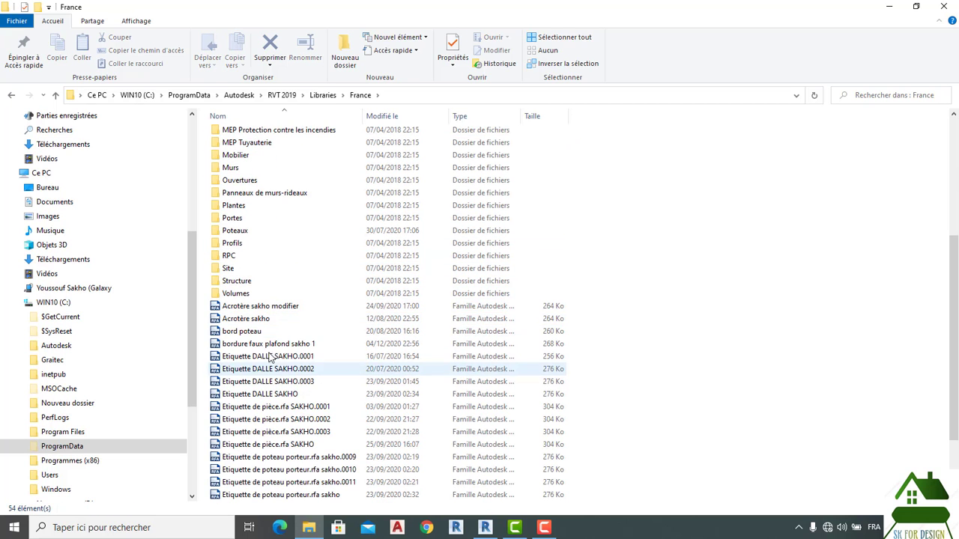
left_click(262, 309)
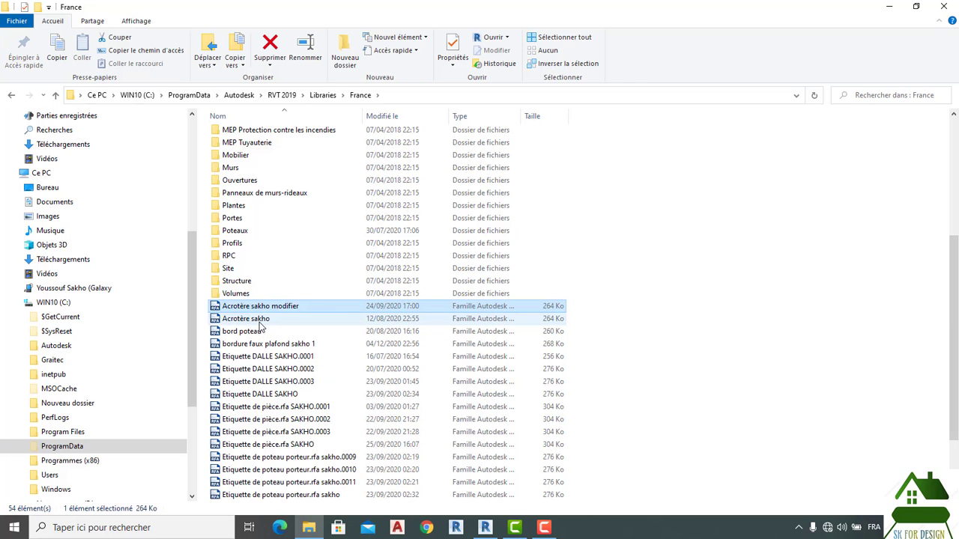
double_click(255, 320)
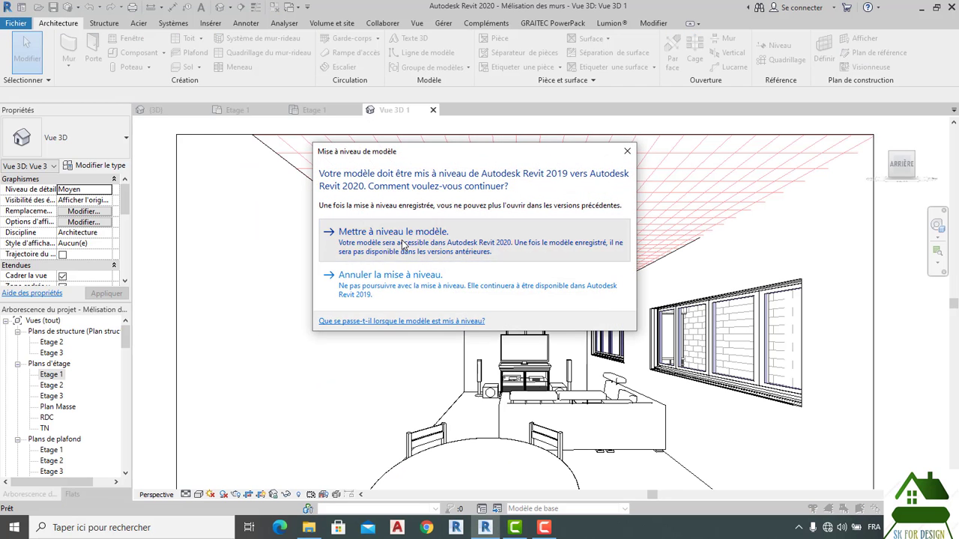
left_click(403, 243)
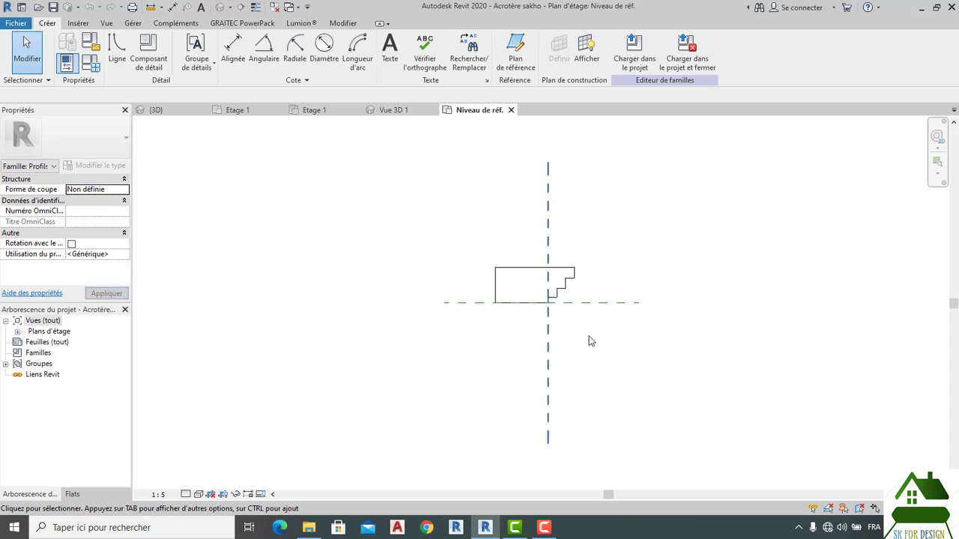
Delete all lines of the existing stepped cornice profile, keeping the two reference planes.
scroll(586, 329, "up", 2)
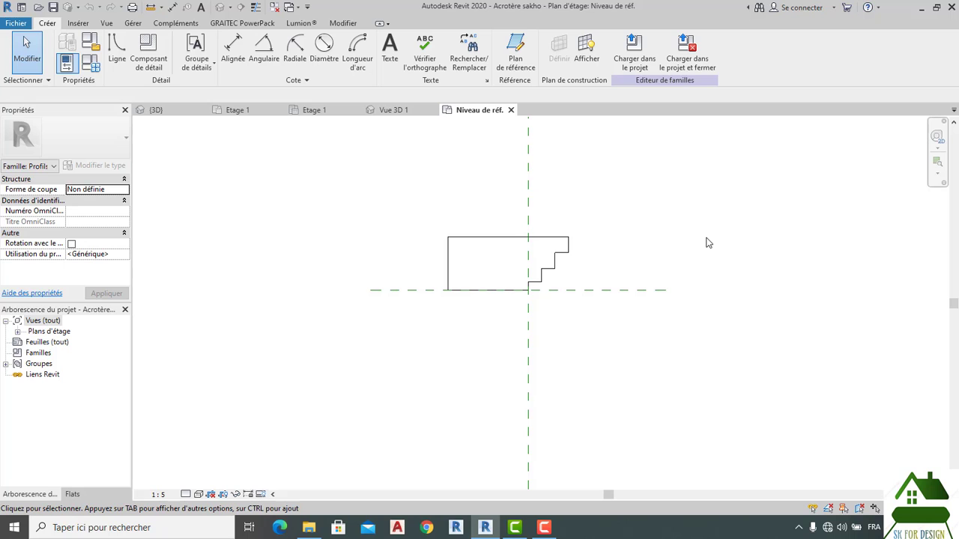
left_click(382, 292)
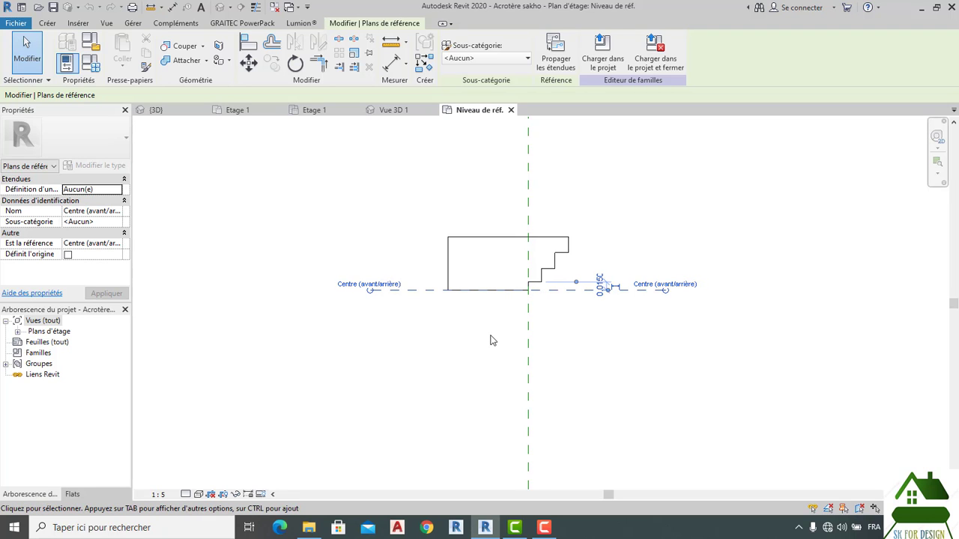
left_click_drag(367, 191, 597, 339)
key("Delete")
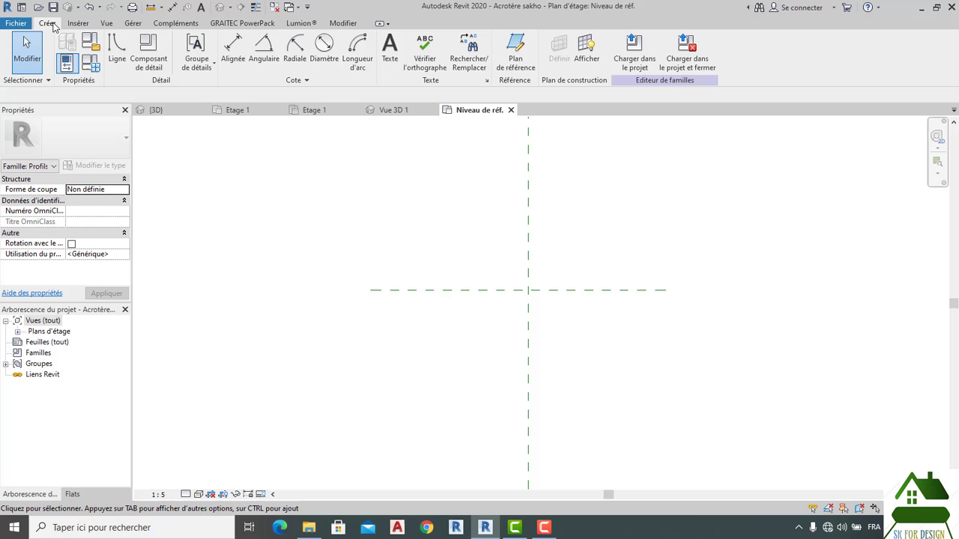
Draw a 0.2 m horizontal profile line leftward from the intersection of the reference planes.
left_click(117, 48)
left_click(528, 288)
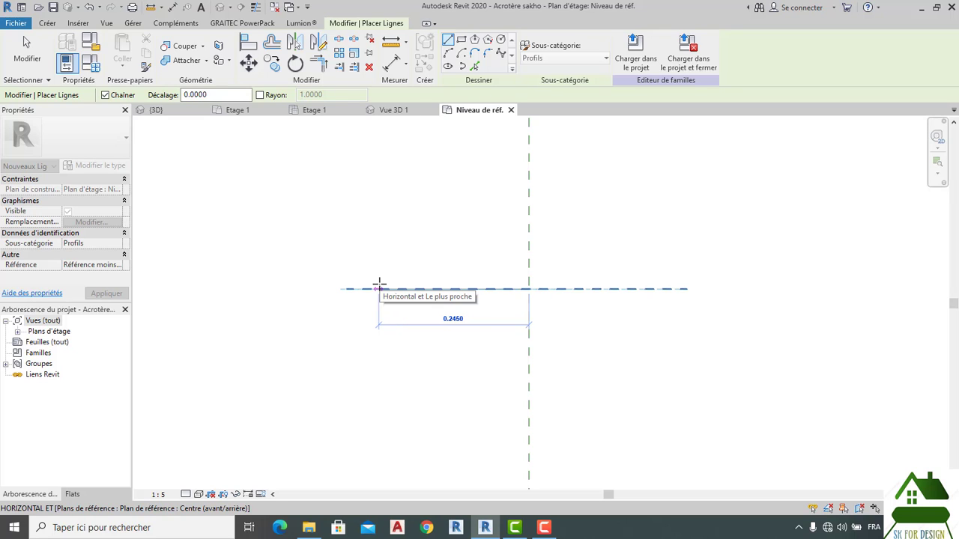
type("0.2")
key("Return")
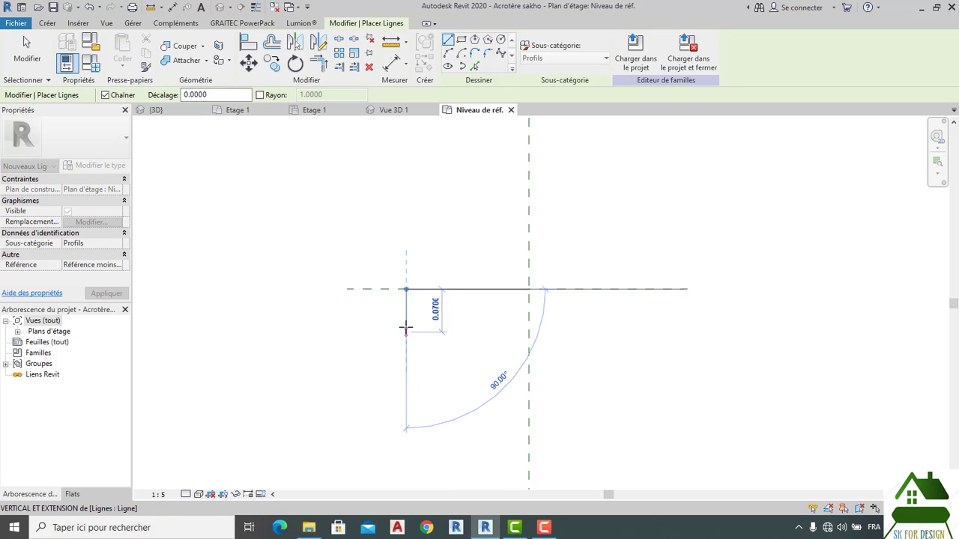
scroll(406, 320, "up", 1)
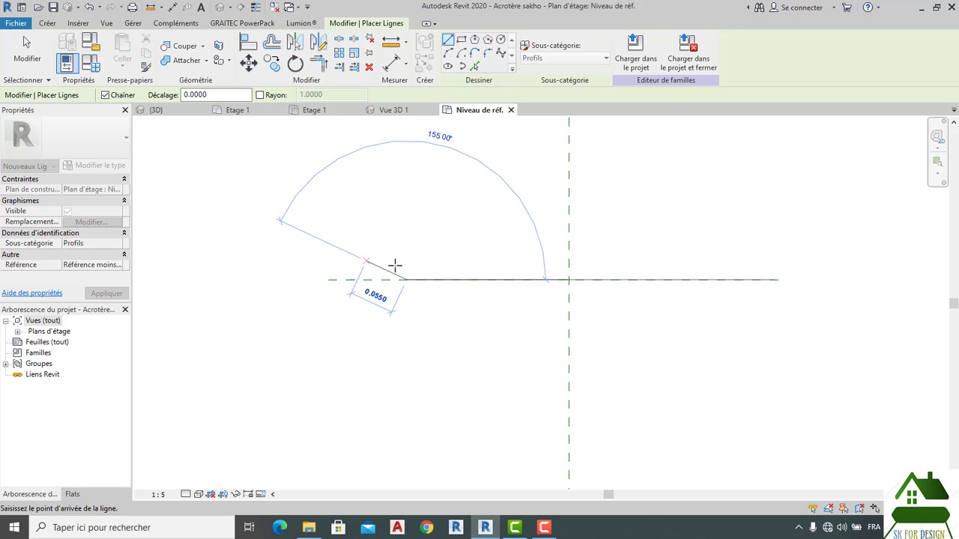
key("Escape")
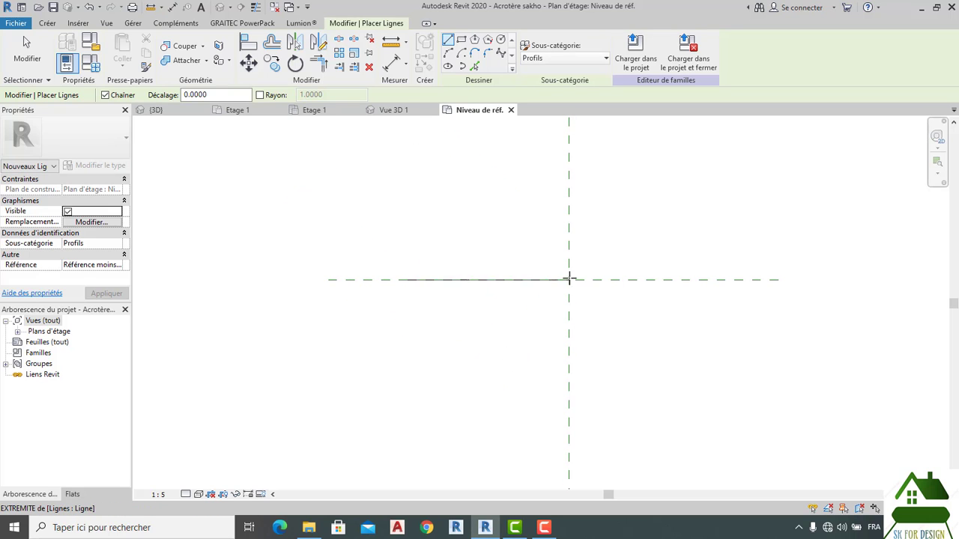
Draw a 0.3 m vertical profile line downward from the reference plane intersection.
left_click(568, 279)
type("0.3")
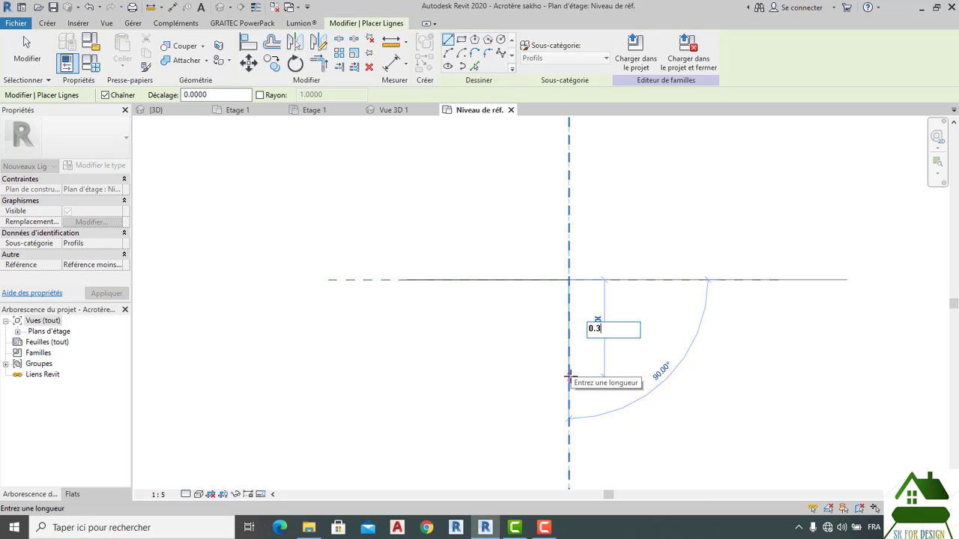
key("Return")
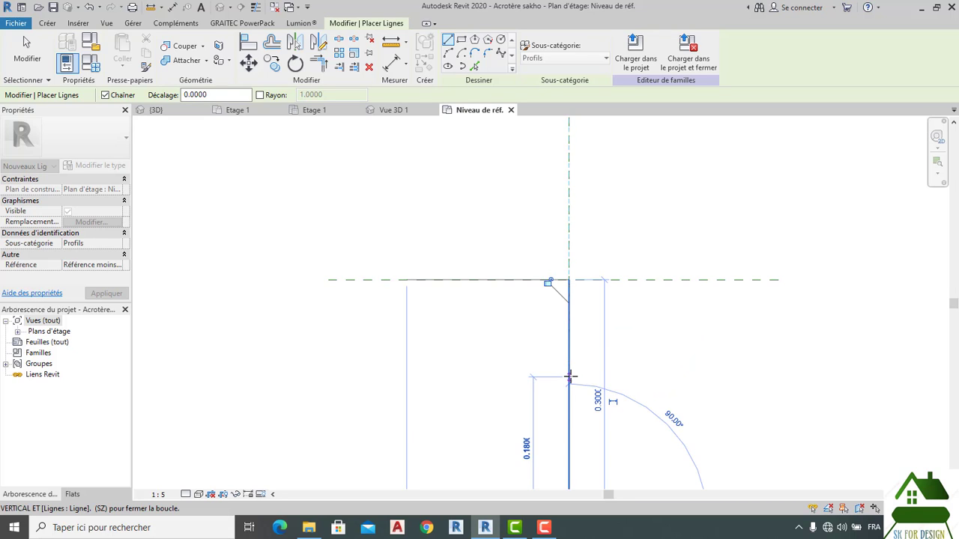
scroll(530, 387, "down", 2)
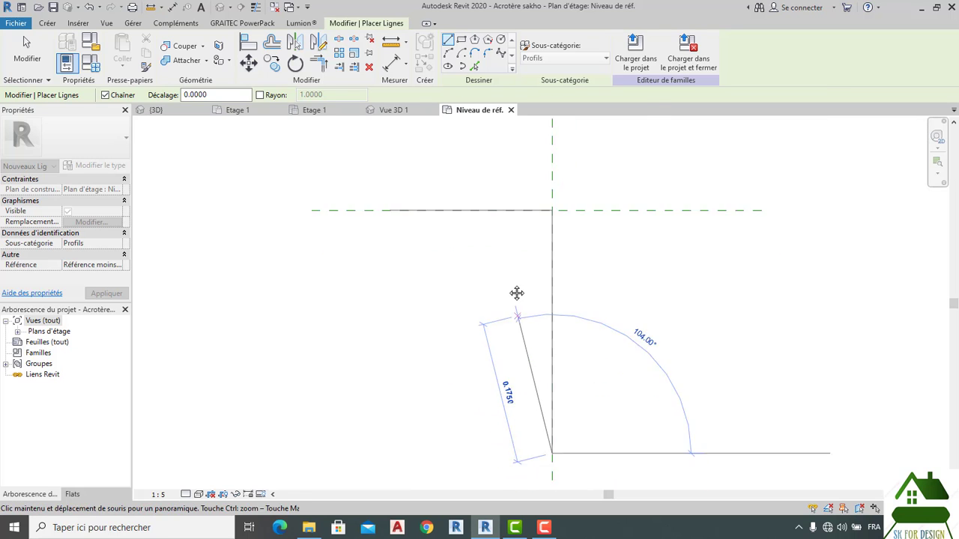
key("Escape")
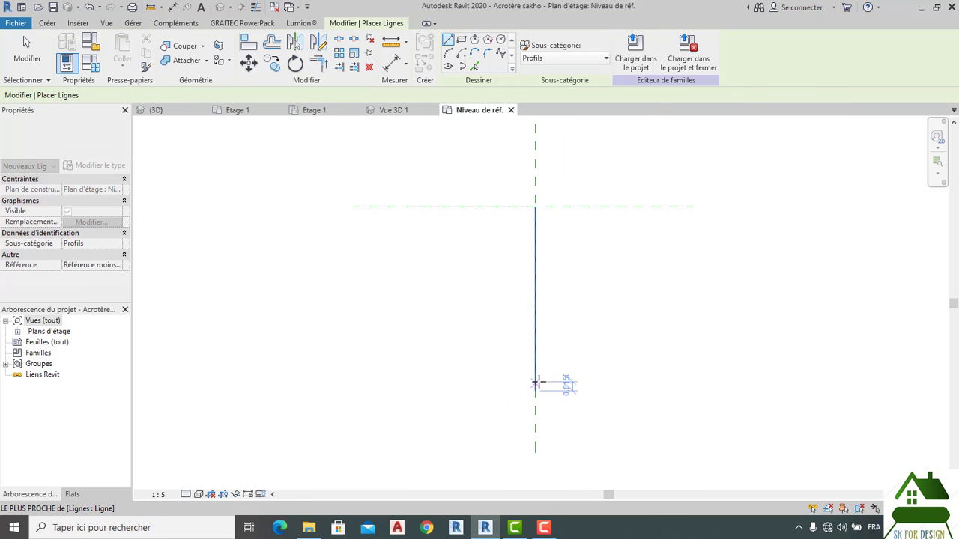
key("Escape")
Shorten the vertical profile line from its lower end and set its length to 0.25 m.
left_click(537, 384)
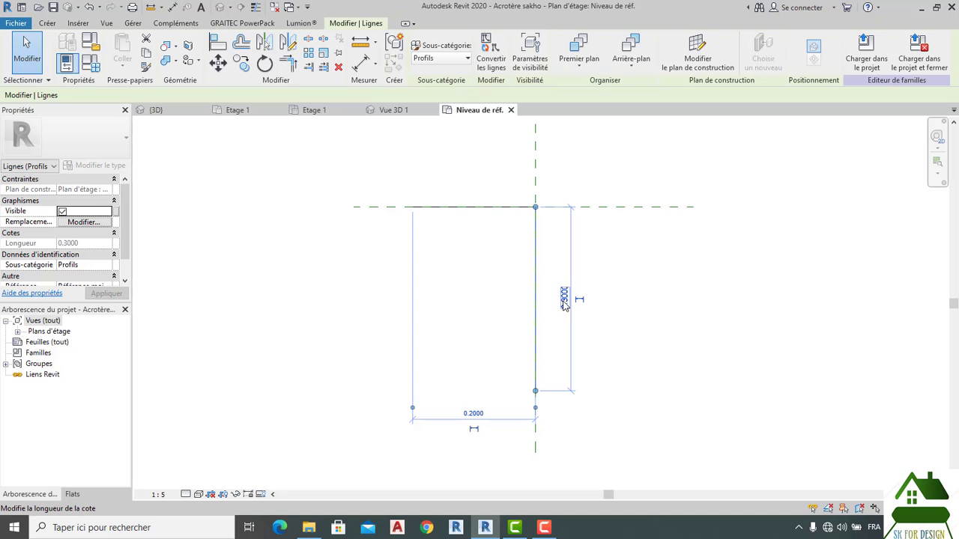
key("Escape")
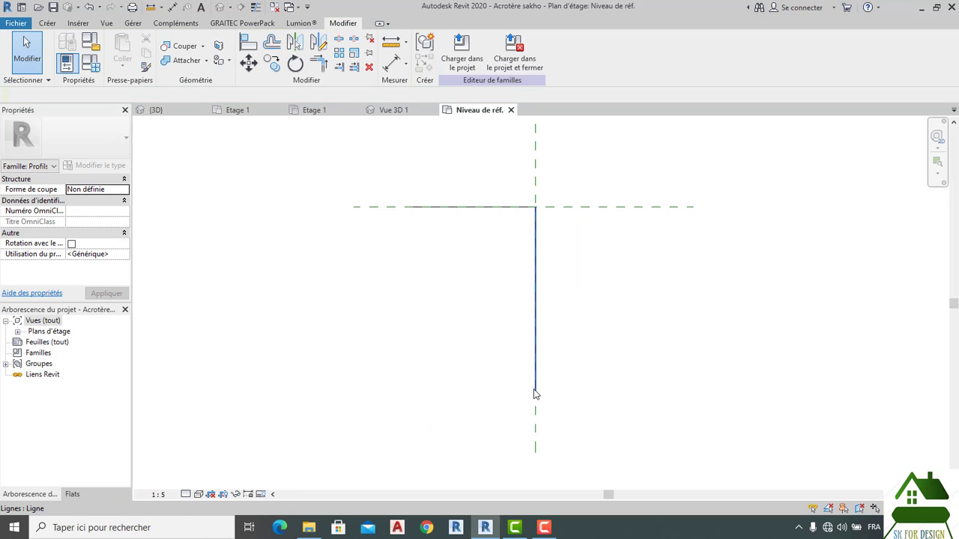
left_click(535, 392)
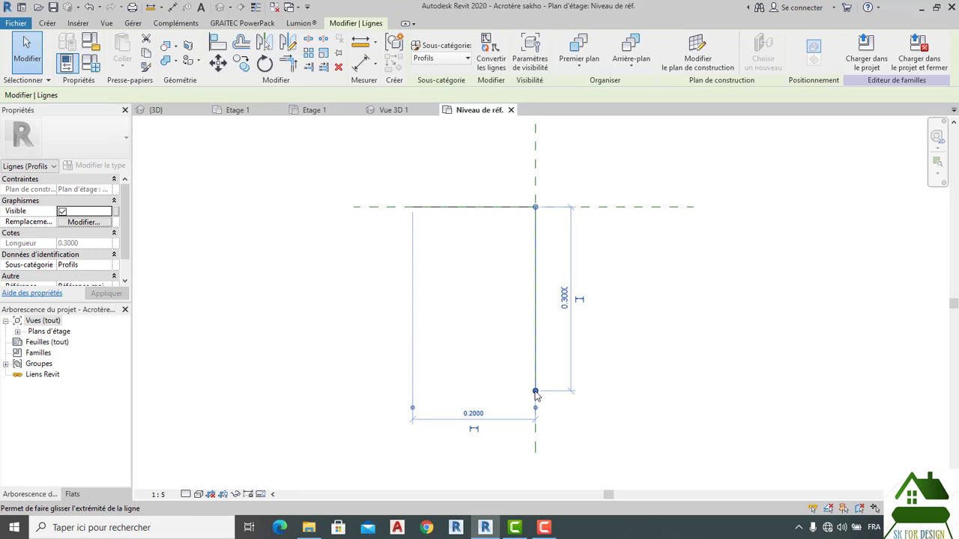
left_click_drag(535, 393, 532, 355)
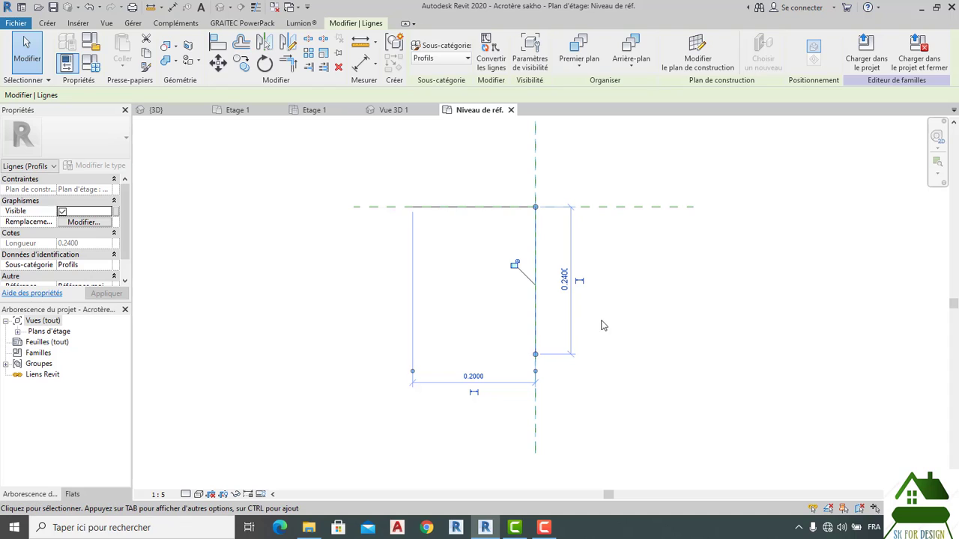
left_click(564, 280)
type("0.25")
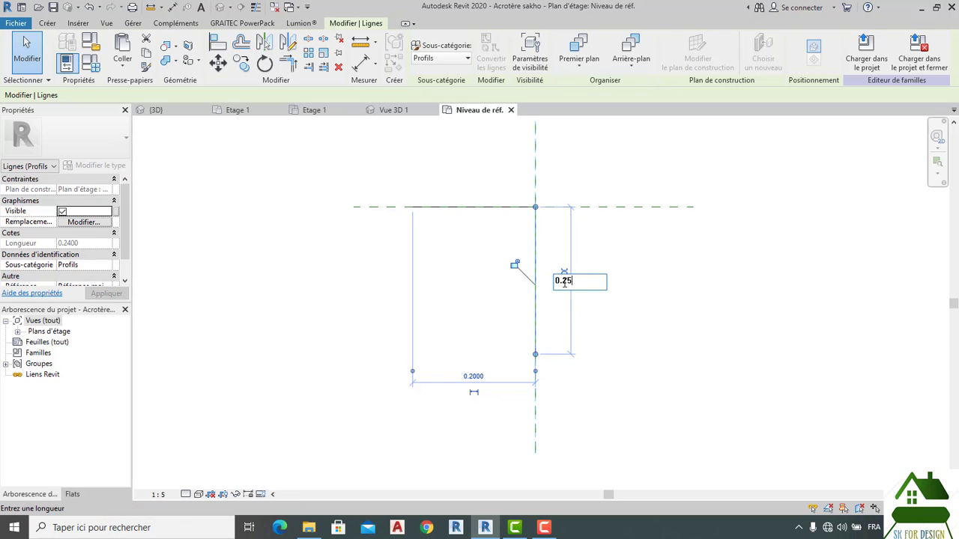
key("Return")
key("Escape")
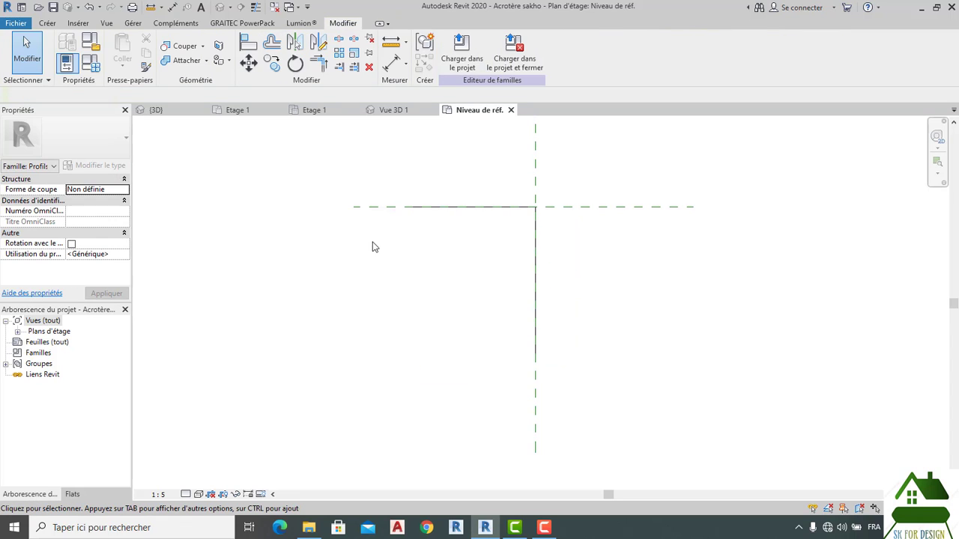
Draw a 0.15 m horizontal profile line leftward from the lower end of the vertical line.
left_click(47, 23)
left_click(90, 44)
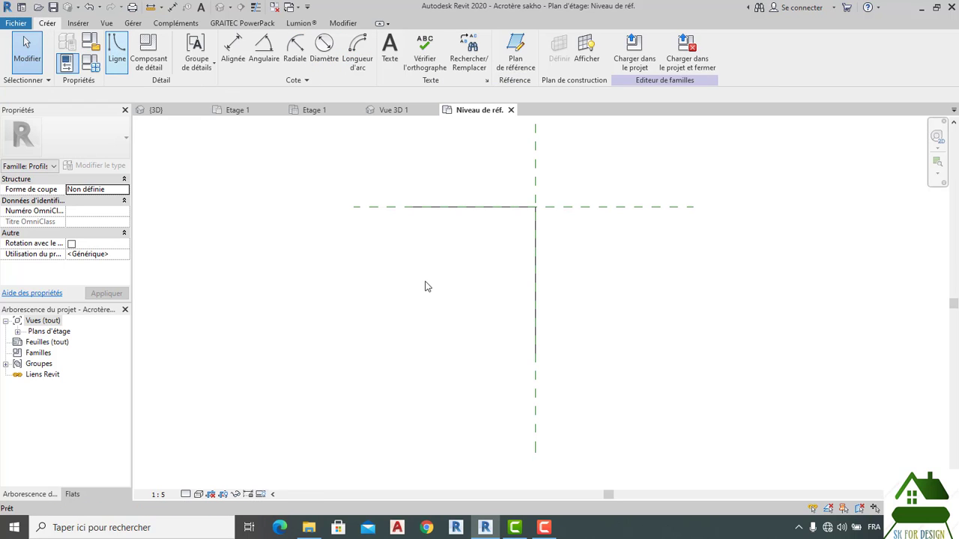
left_click(535, 360)
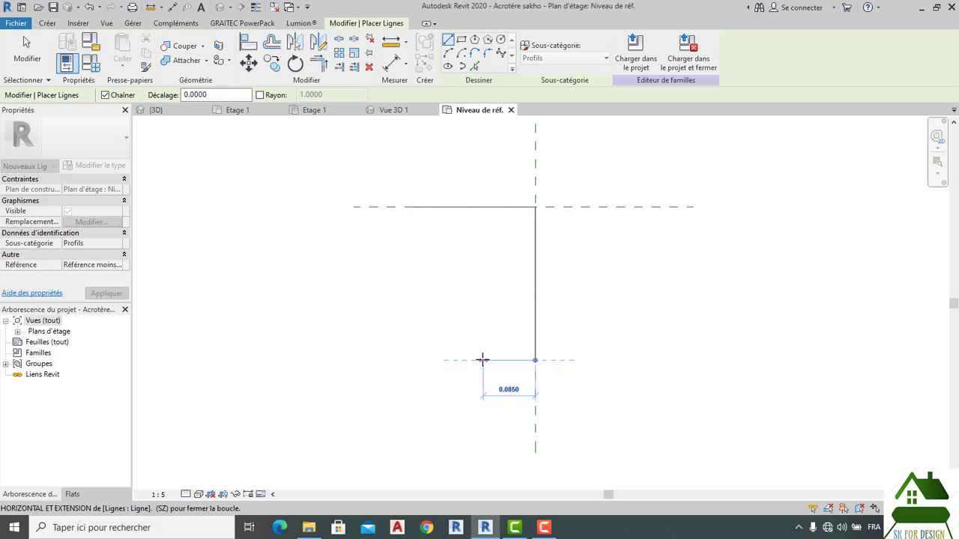
type("0")
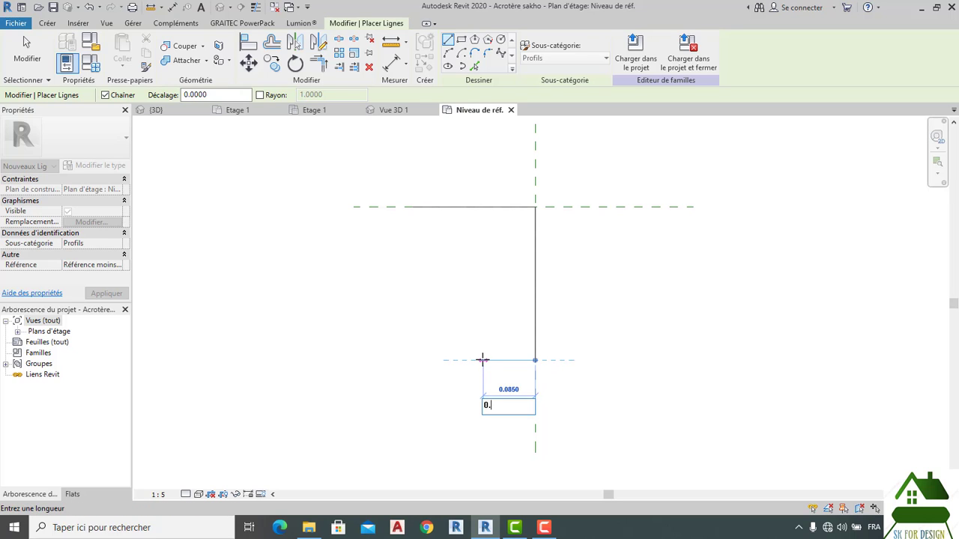
type(".15")
key("Return")
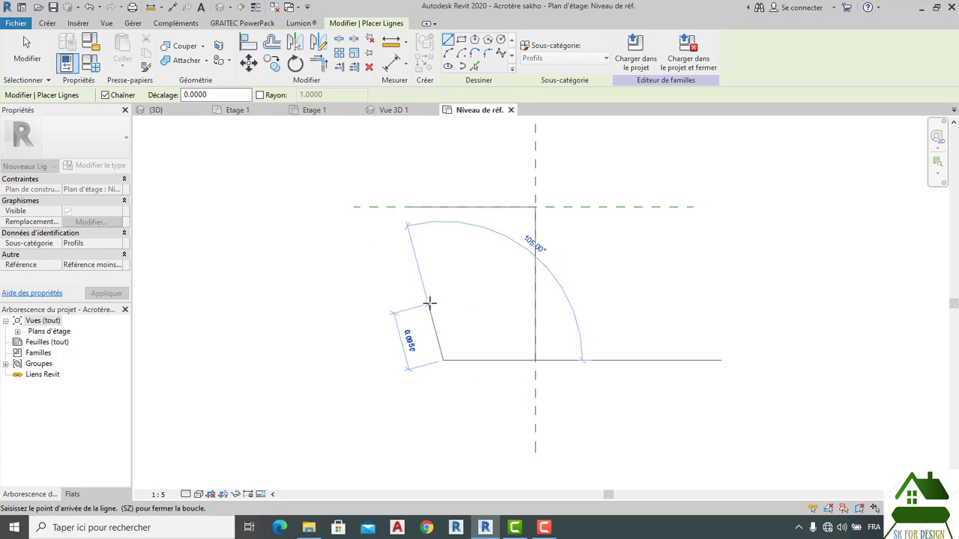
Continue the profile with a short vertical line upward and a diagonal of about 0.055 m up and left at 135°.
left_click(443, 307)
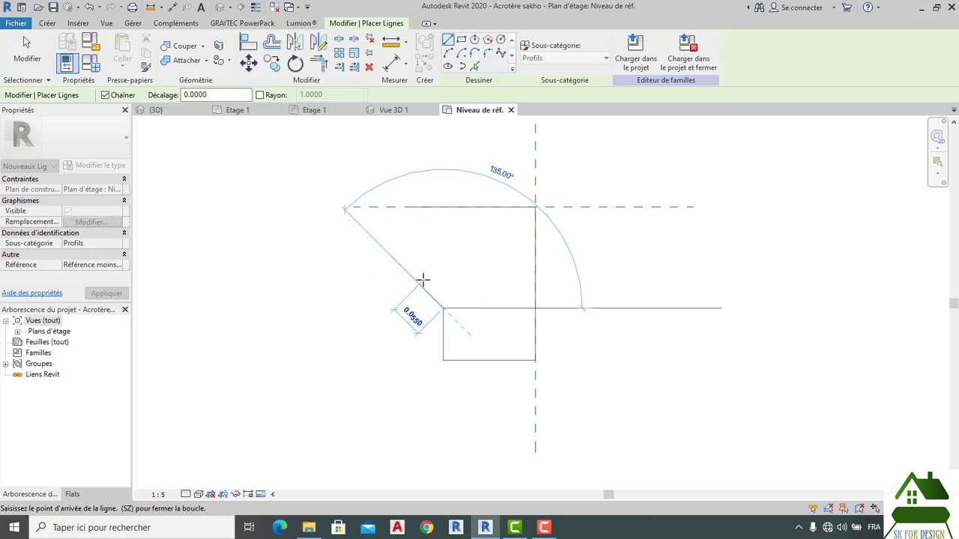
left_click(422, 281)
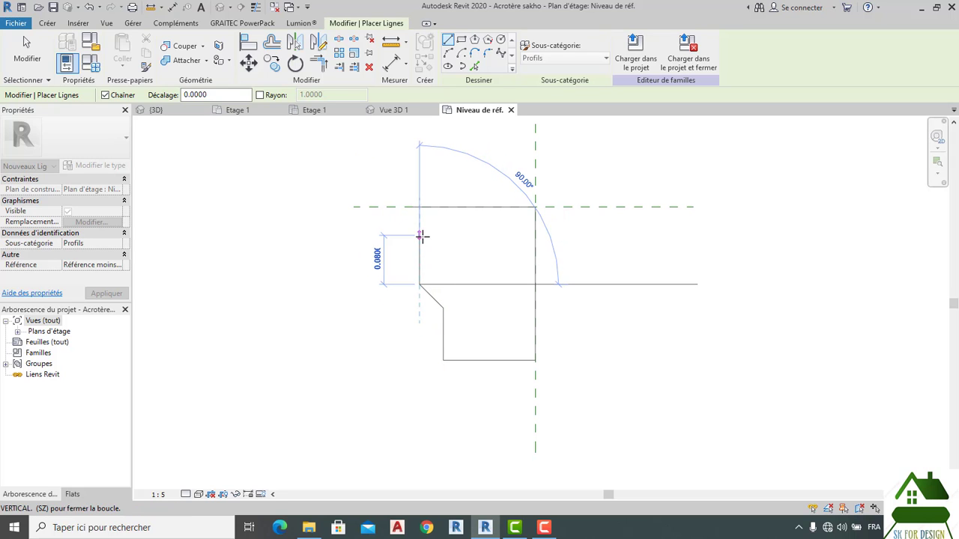
key("Escape")
Draw the stepped edge from the top line's left end: diagonal, short vertical, 0.06 m diagonal, and vertical down to the bottom line.
left_click(412, 207)
scroll(411, 210, "up", 2)
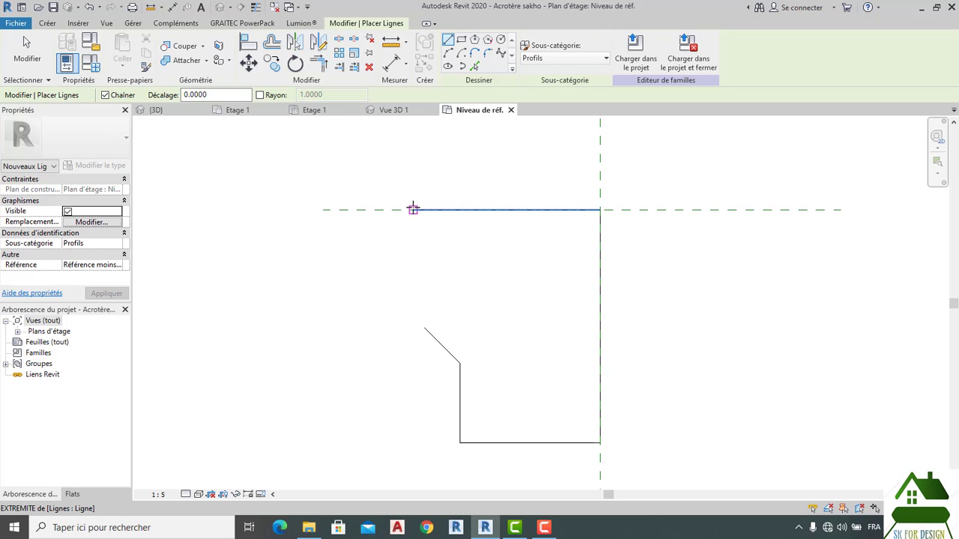
left_click(507, 287)
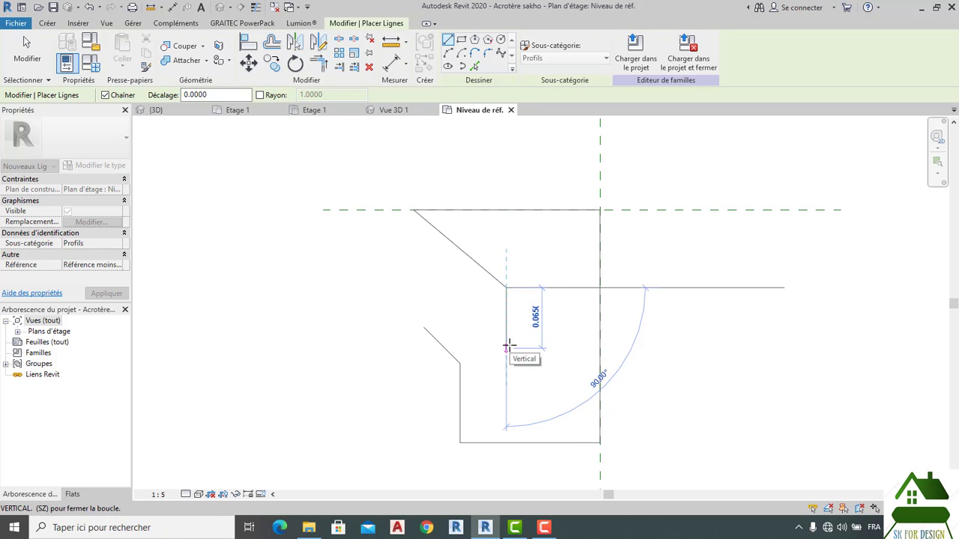
left_click(506, 343)
left_click(538, 389)
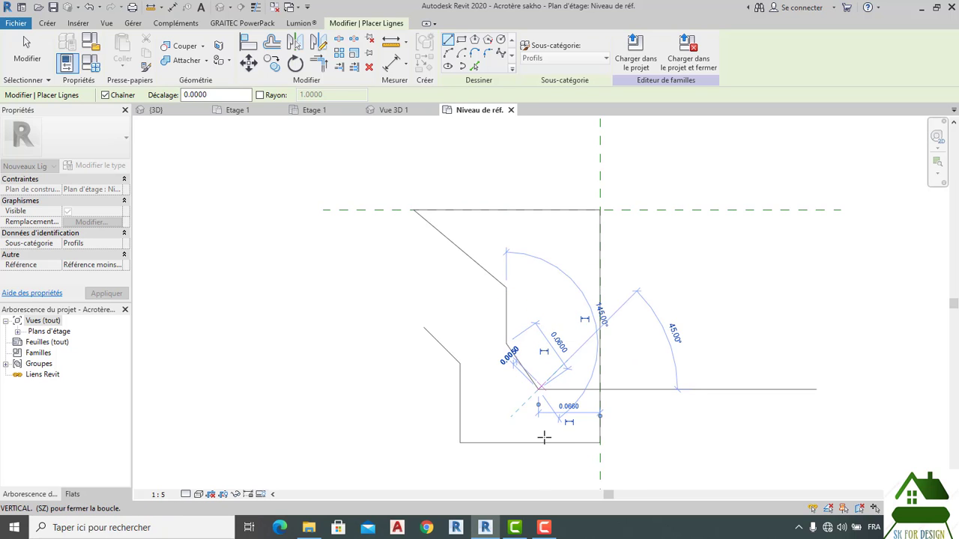
left_click(538, 443)
key("Escape")
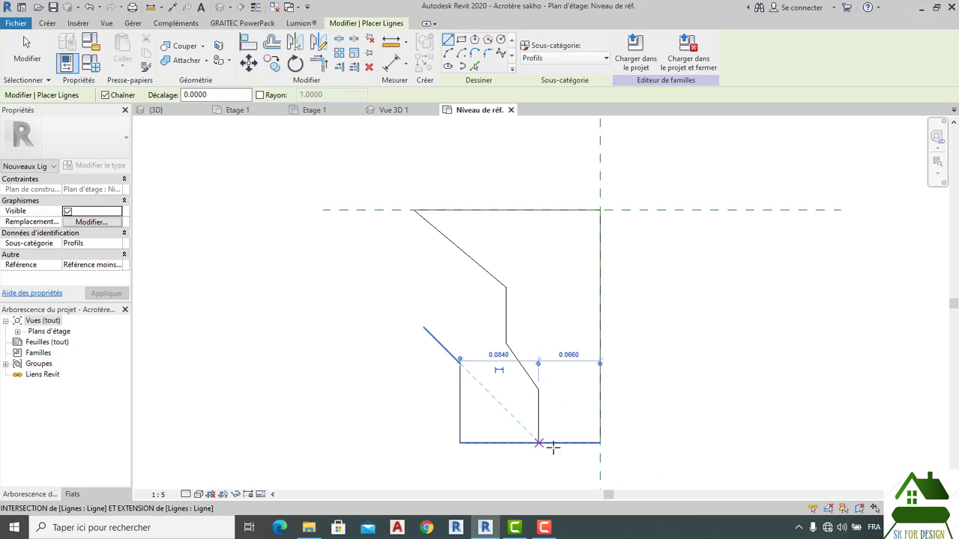
key("Escape")
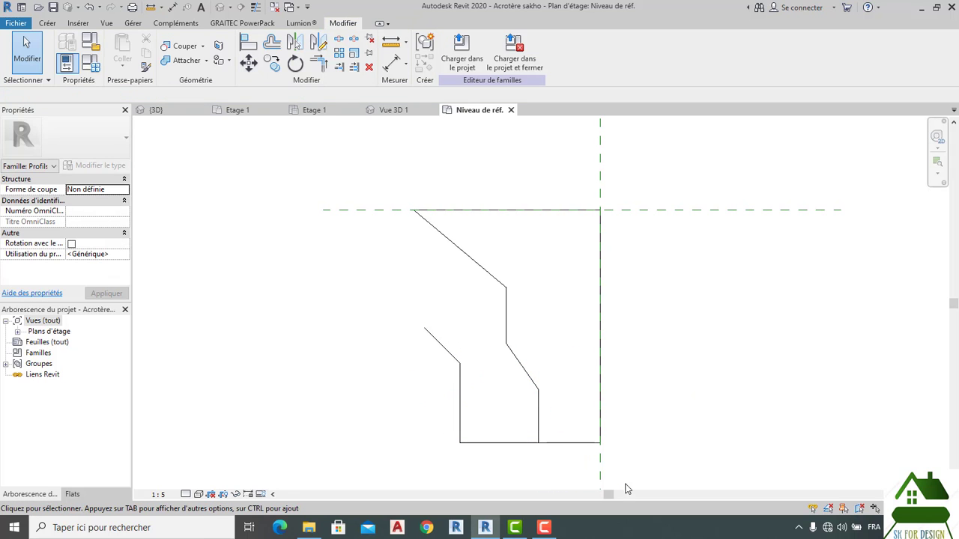
Raise the bottom line to 0.19 m below the top line and trim it to the lower diagonal.
left_click_drag(563, 442, 558, 391)
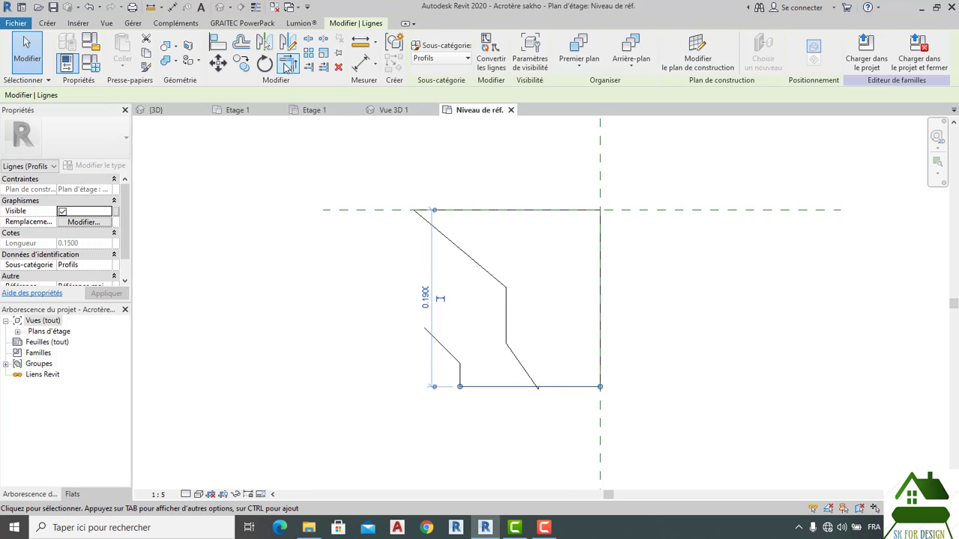
left_click(286, 67)
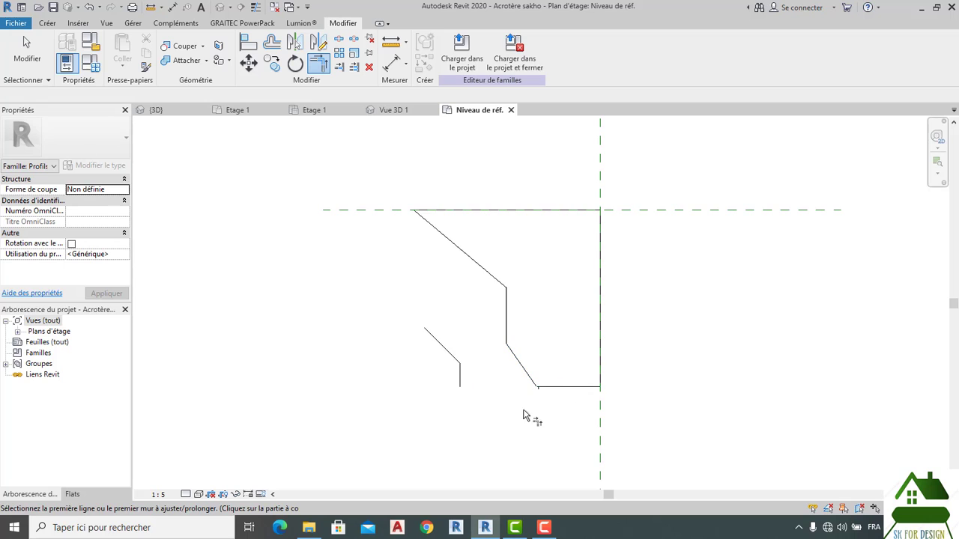
scroll(480, 382, "up", 2)
key("Escape")
Delete the leftover vertical and diagonal lines outside the profile and the small stub below its lower corner.
left_click_drag(387, 284, 493, 445)
key("Delete")
scroll(559, 388, "up", 4)
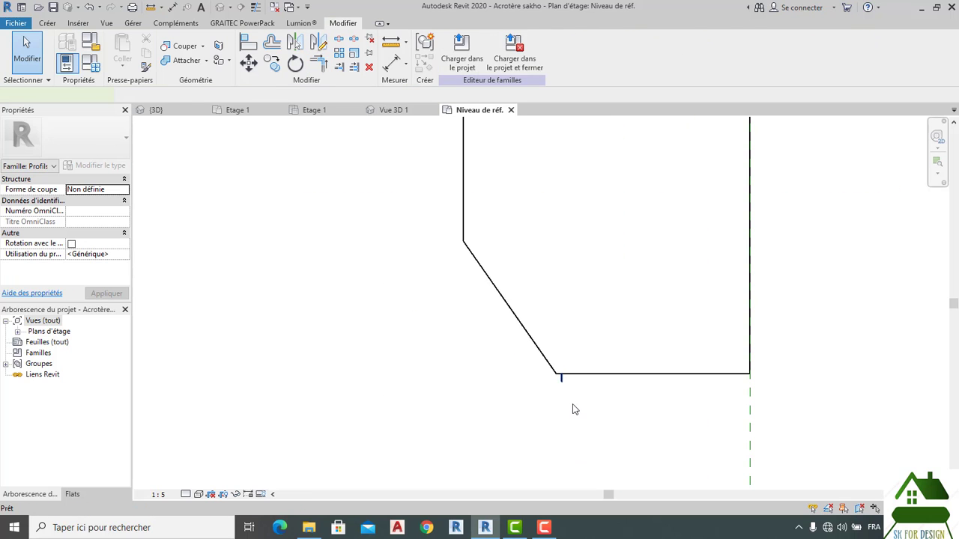
scroll(577, 397, "down", 5)
Shift the joint between the upper diagonal and the vertical line outward, turning the vertical into a slanted line about 0.056 m long.
middle_click_drag(610, 349, 574, 418)
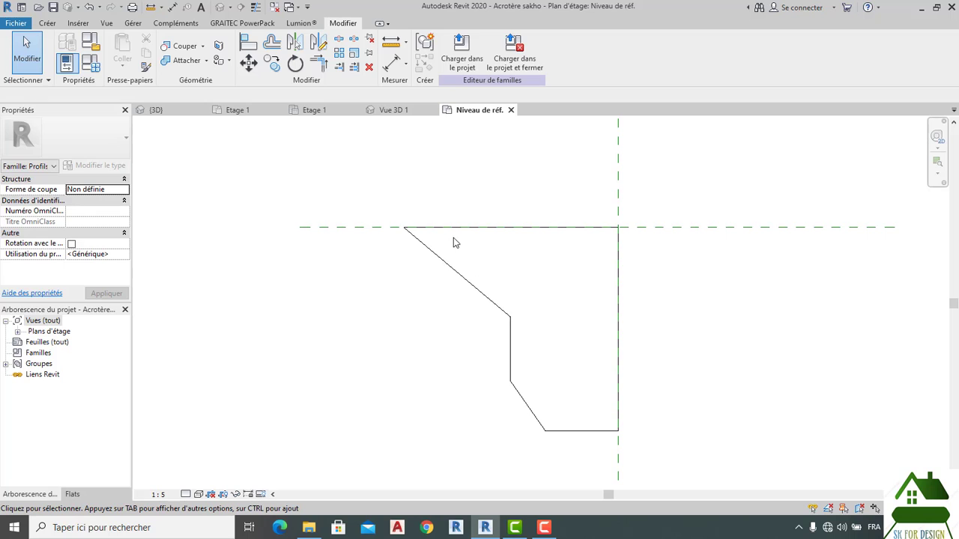
middle_click_drag(454, 238, 454, 248)
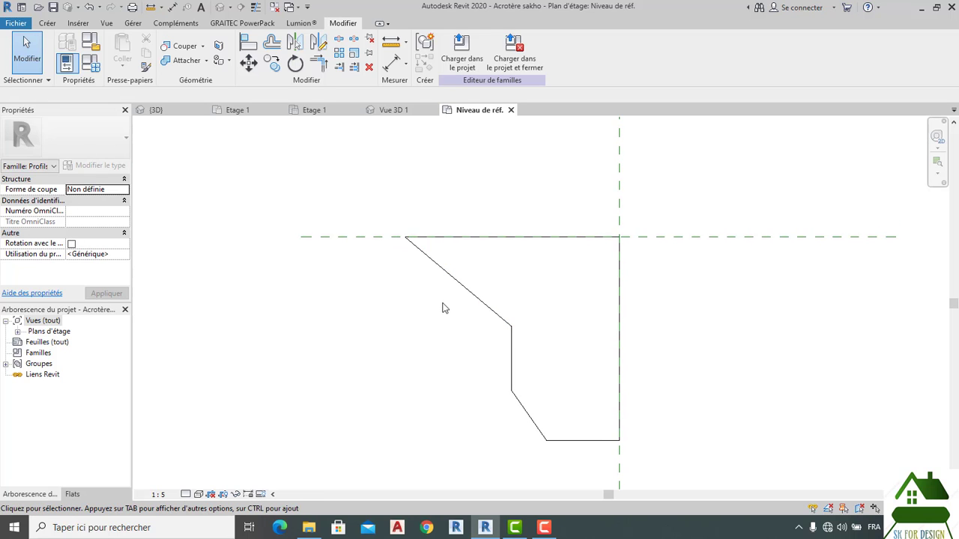
scroll(443, 308, "down", 5)
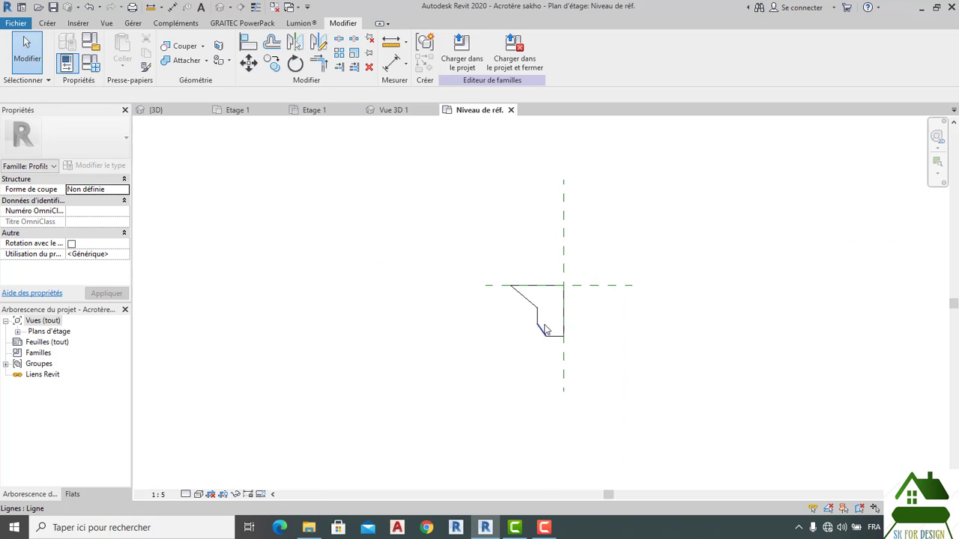
scroll(545, 329, "up", 5)
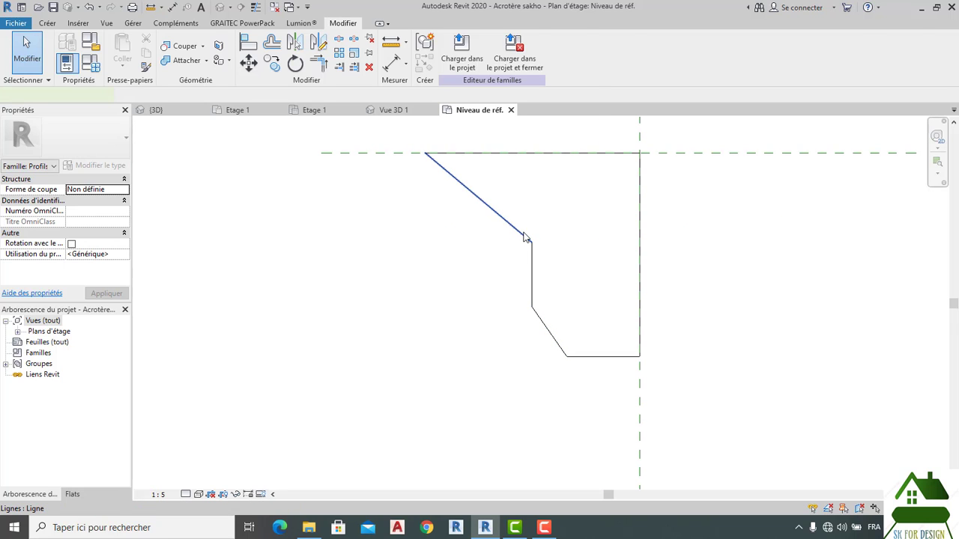
left_click(525, 237)
mouse_move(531, 242)
left_mouse_down()
mouse_move(520, 248)
mouse_move(528, 257)
mouse_move(519, 246)
left_mouse_up()
left_click(532, 279)
scroll(533, 247, "up", 1)
left_click(419, 309)
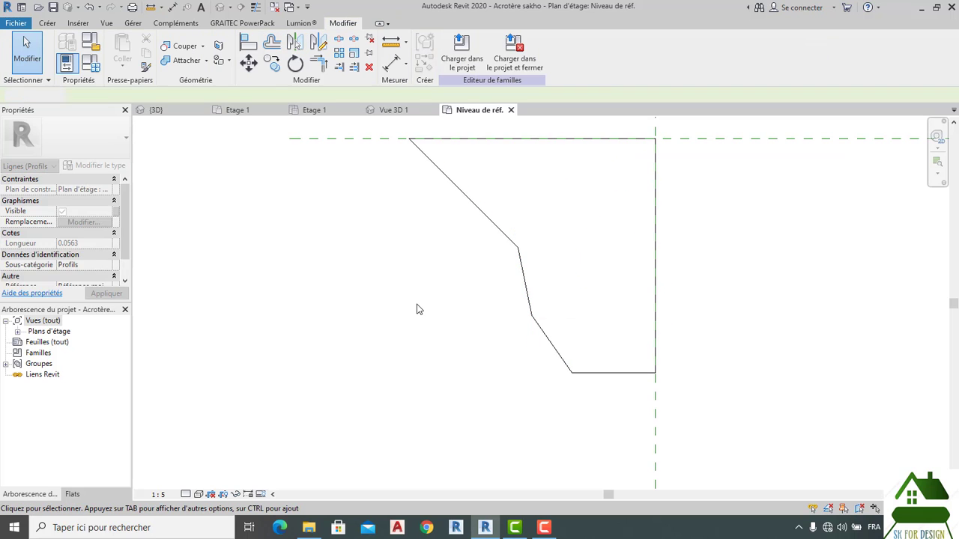
scroll(419, 309, "down", 2)
middle_click_drag(420, 357, 474, 376)
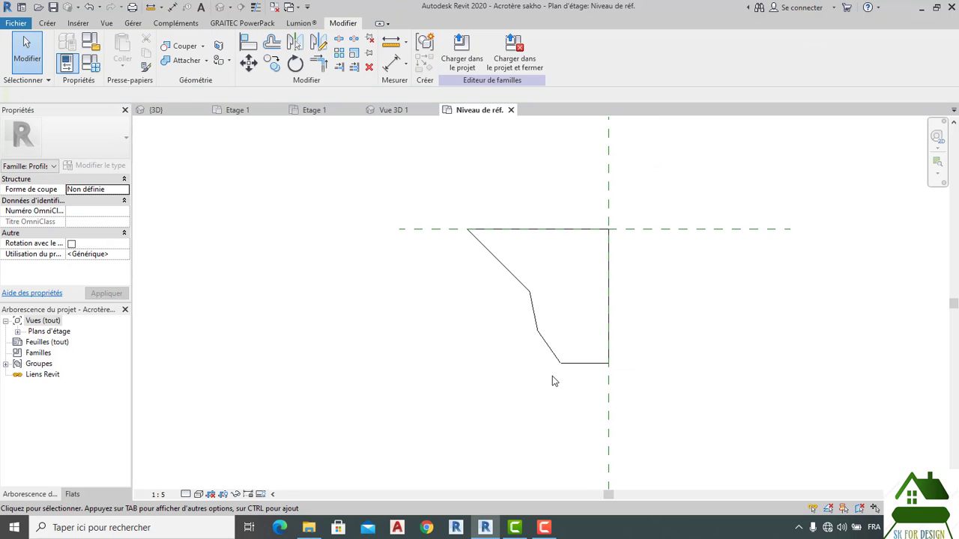
scroll(583, 389, "down", 1)
scroll(585, 384, "up", 4)
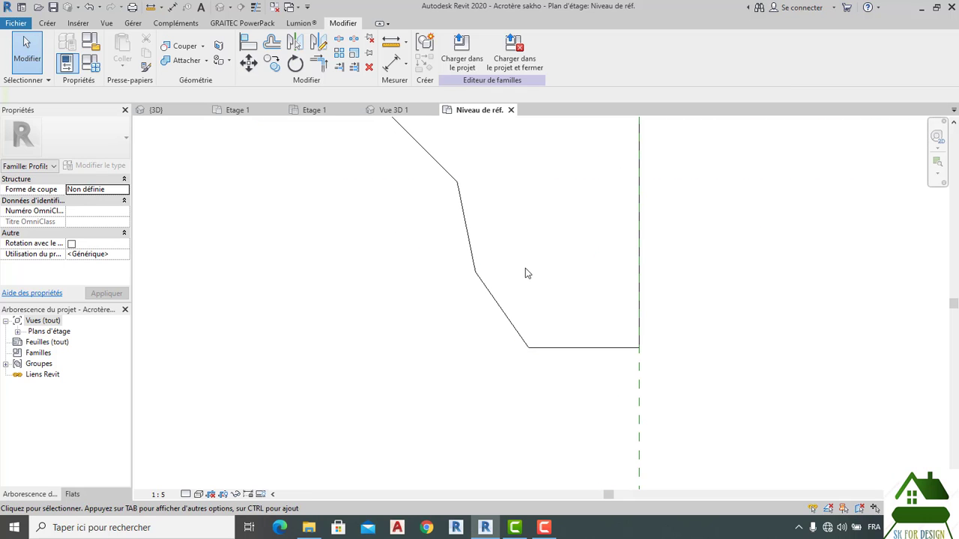
scroll(540, 314, "down", 3)
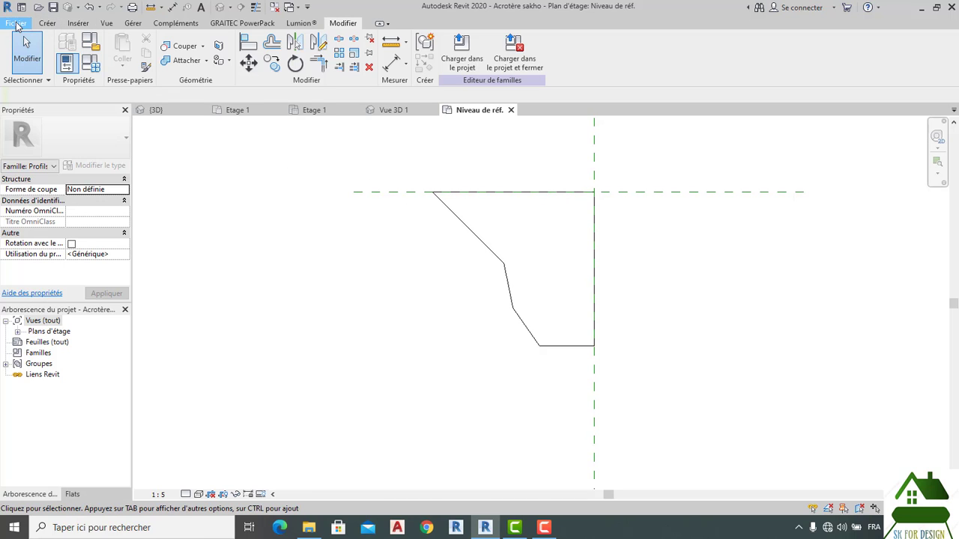
Save the profile as a new family file named "faux plafond bordure.rfa" in the France folder.
left_click(16, 24)
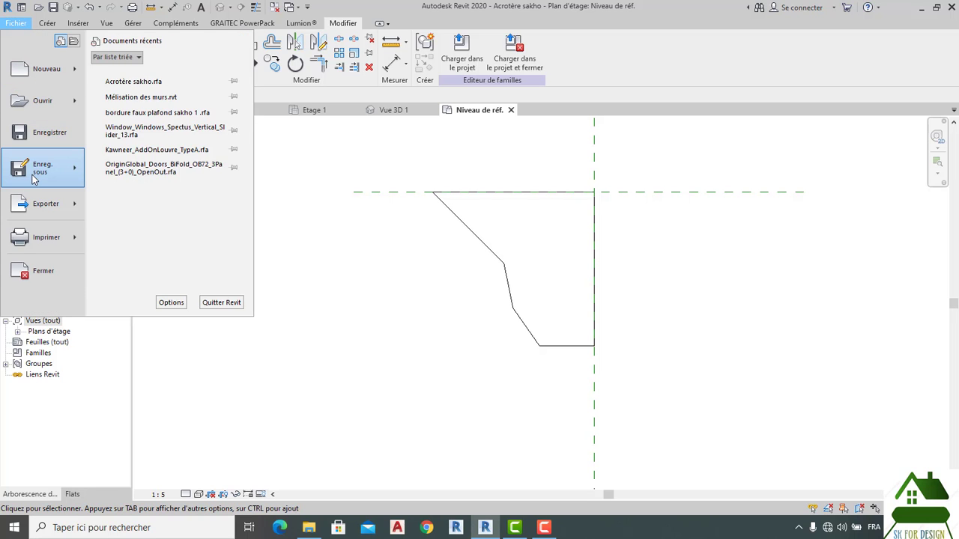
mouse_move(62, 171)
left_click(147, 177)
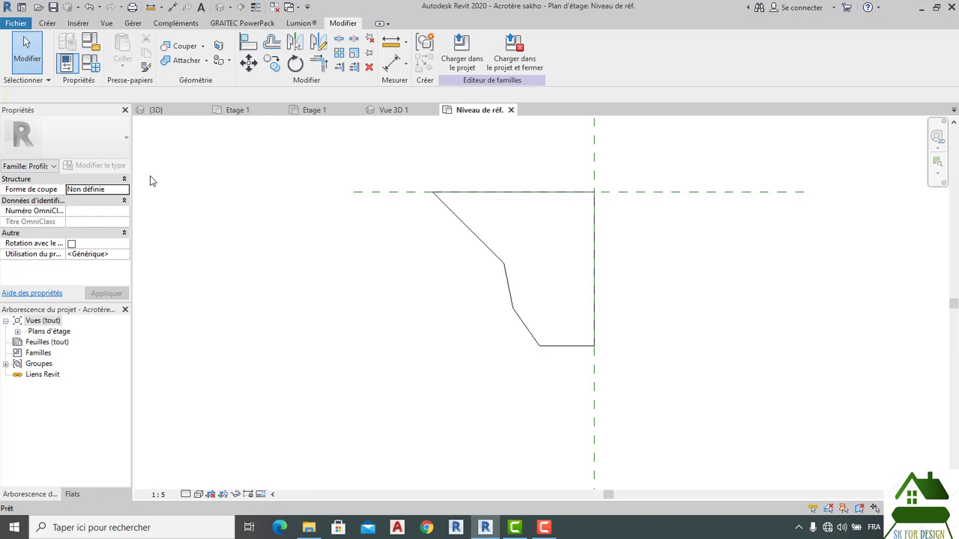
scroll(296, 279, "down", 10)
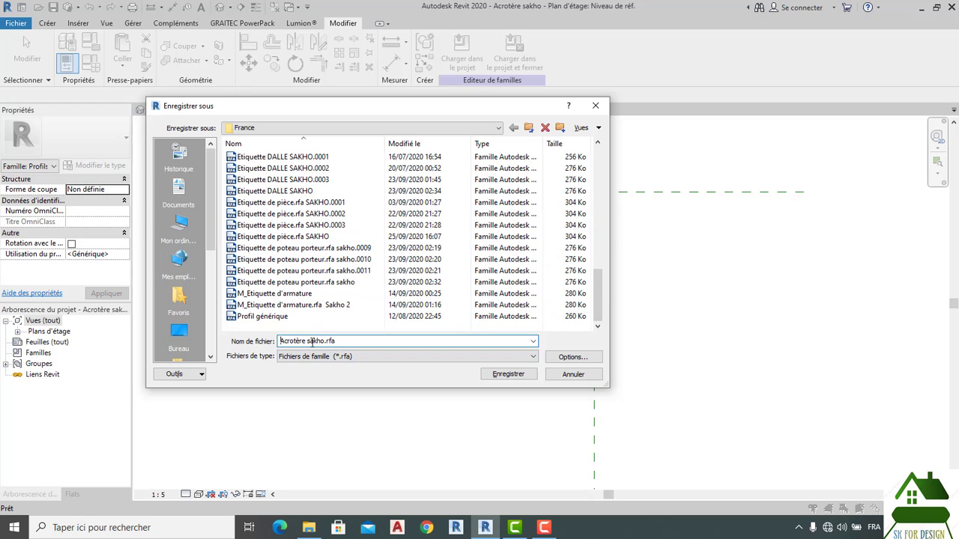
left_click_drag(325, 341, 268, 345)
type("faux plafond bordure")
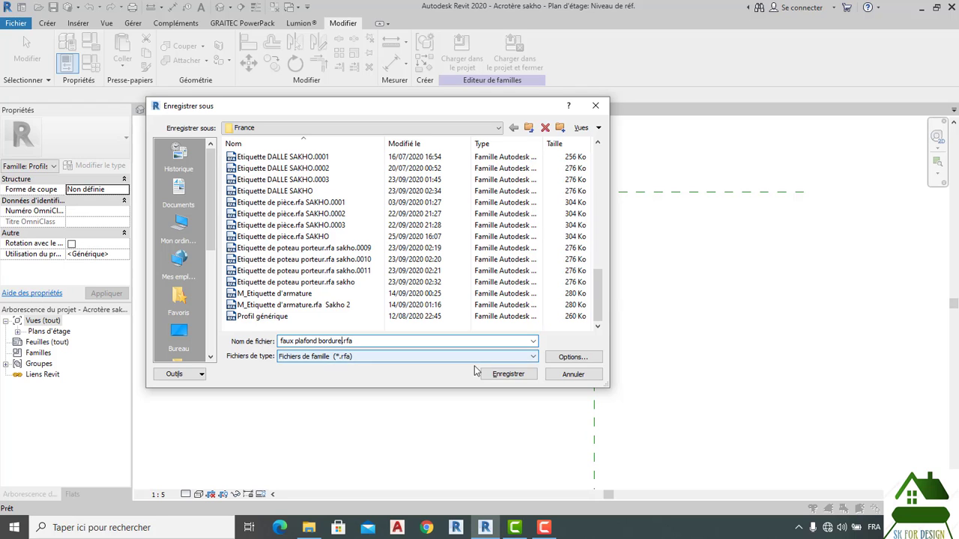
left_click(498, 375)
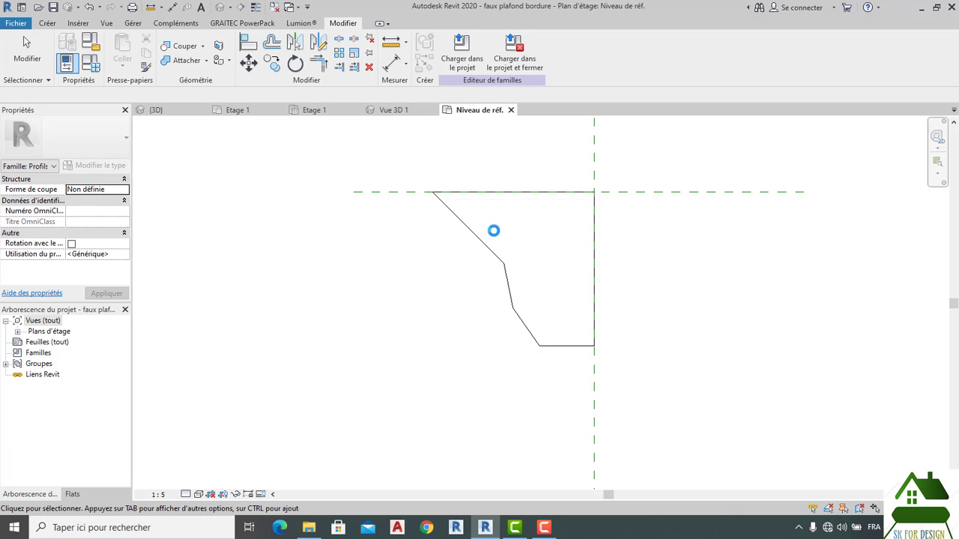
Load the profile family into the project and bring up the Etage 1 ceiling plan.
left_click(469, 65)
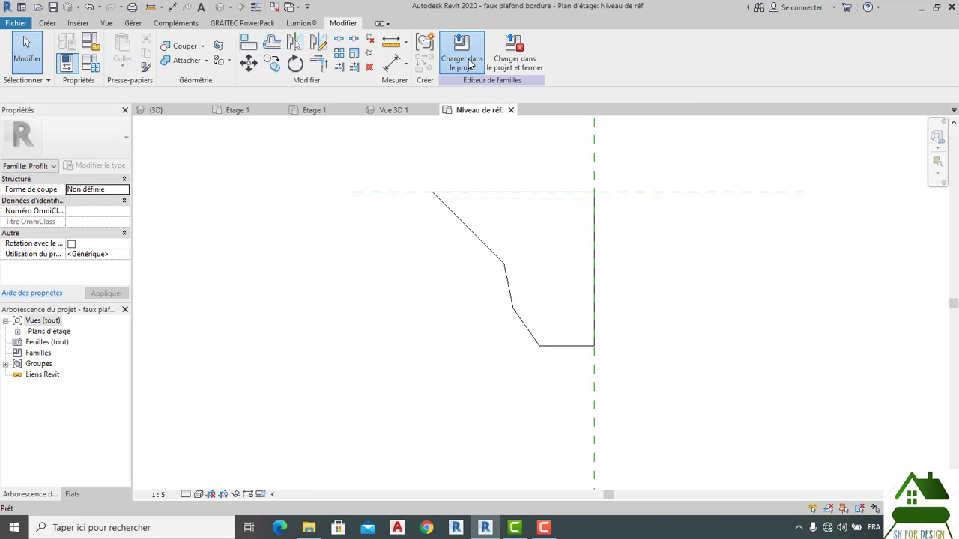
scroll(310, 222, "down", 6)
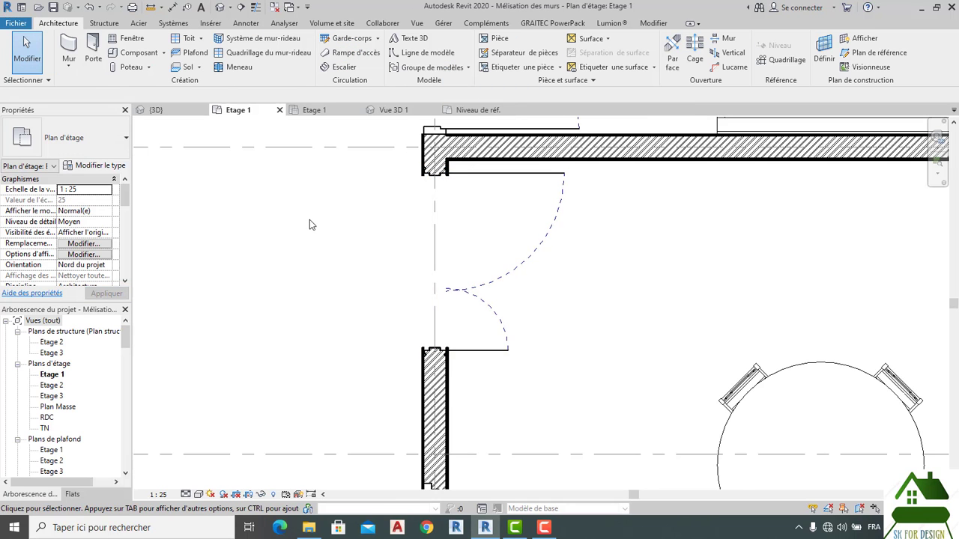
middle_click_drag(605, 240, 666, 235)
left_click(329, 112)
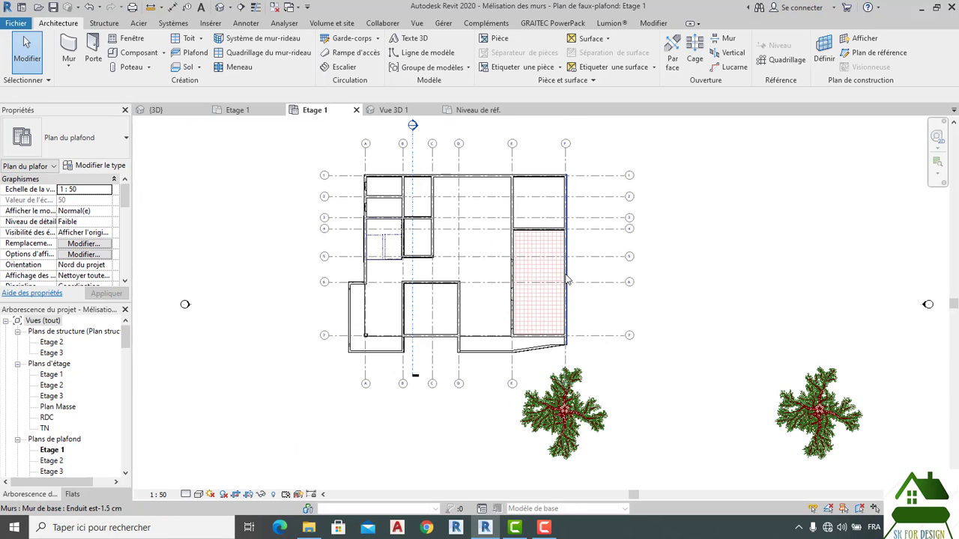
scroll(552, 262, "up", 2)
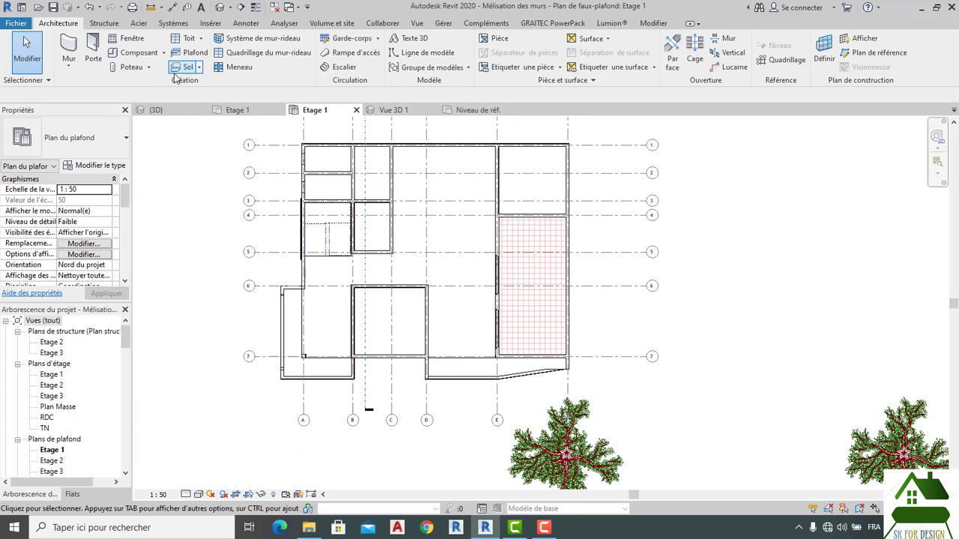
Start a slab edge (Dalle: bord de dalle) and duplicate its bord acrotère type as "faux plafond br".
left_click(199, 66)
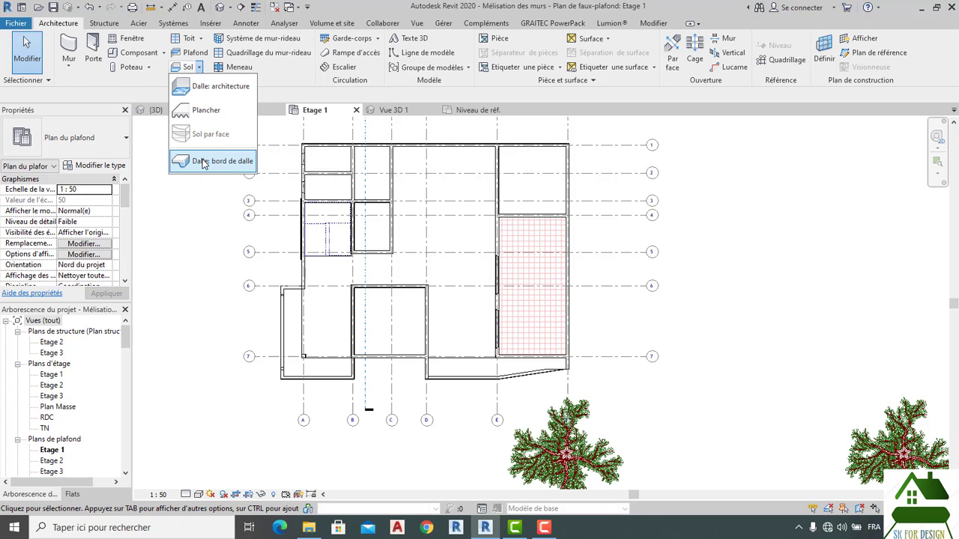
left_click(203, 160)
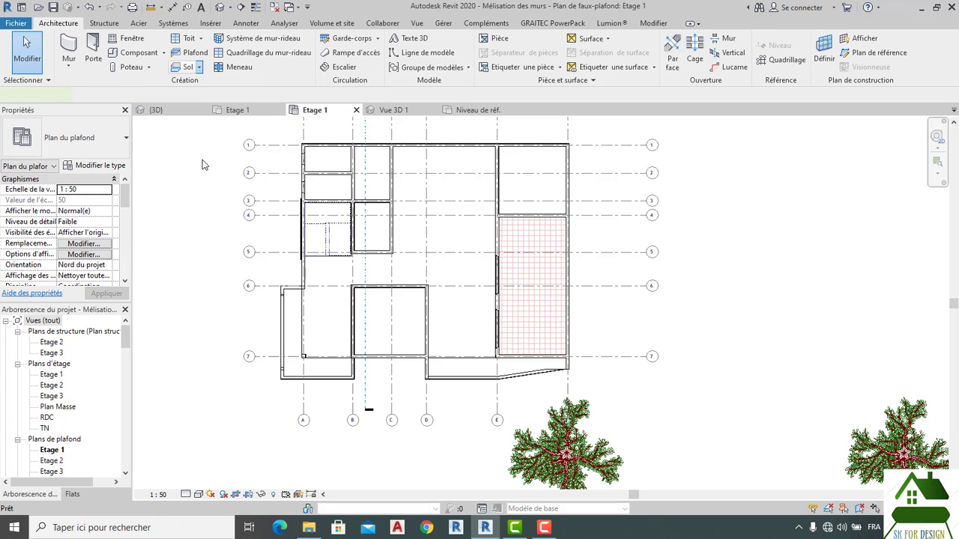
left_click(106, 166)
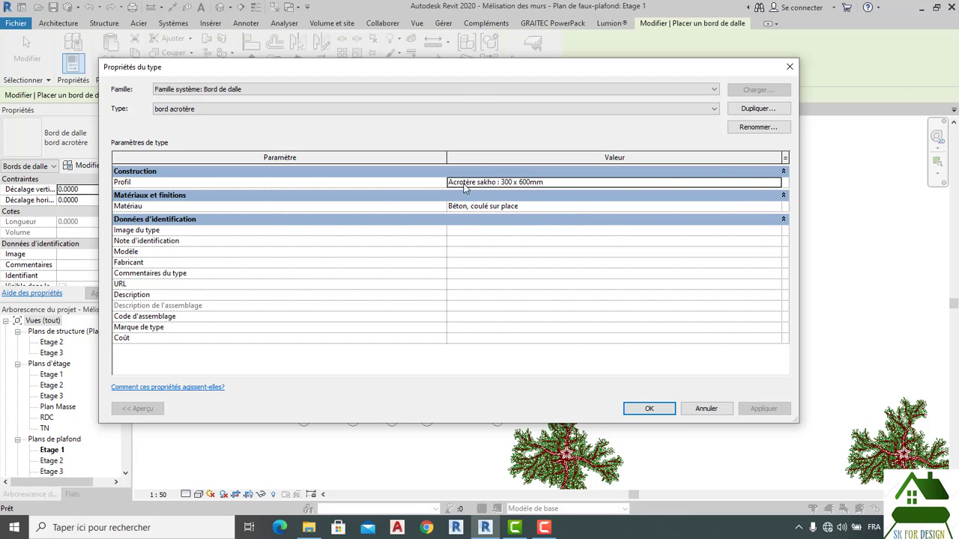
mouse_move(477, 73)
left_mouse_down()
mouse_move(574, 86)
mouse_move(464, 81)
left_mouse_up()
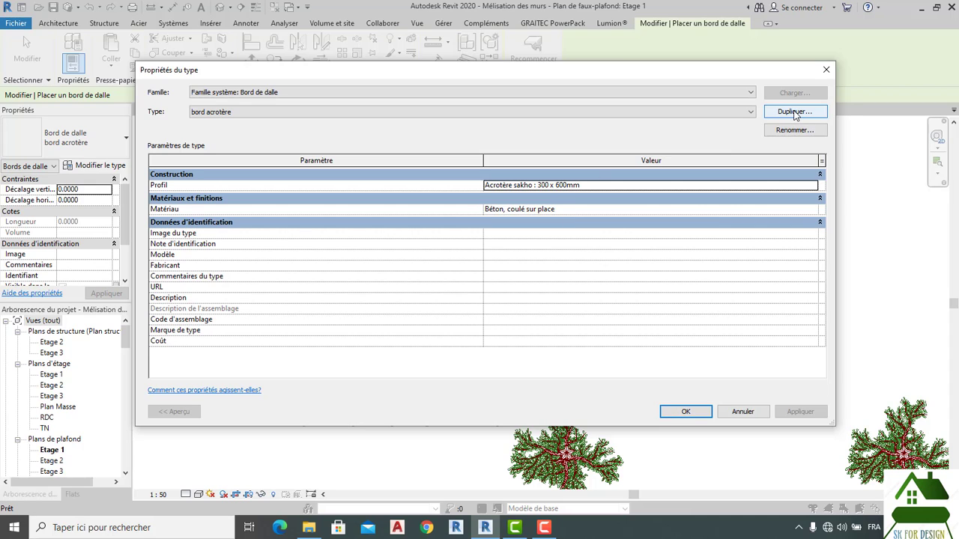
left_click(796, 112)
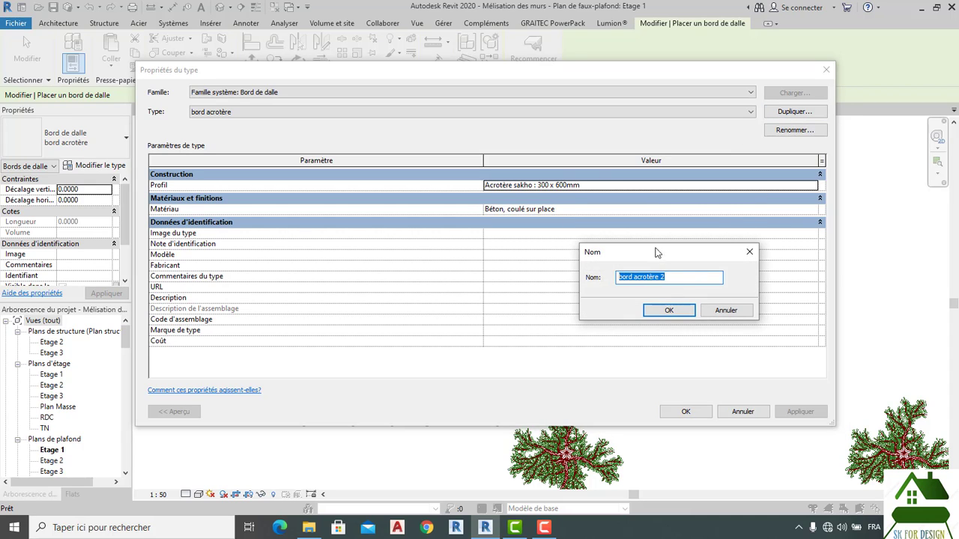
left_click(726, 310)
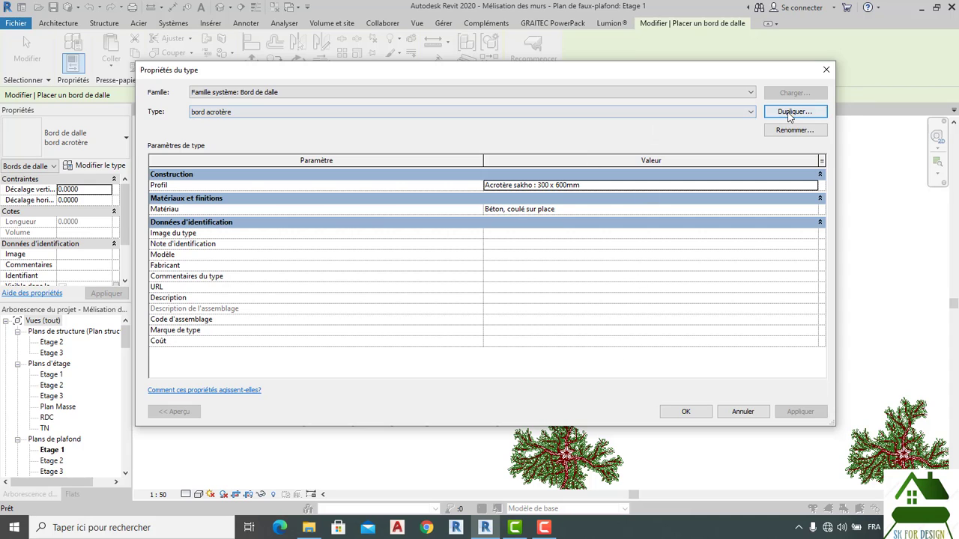
left_click(794, 112)
left_click_drag(676, 277, 604, 277)
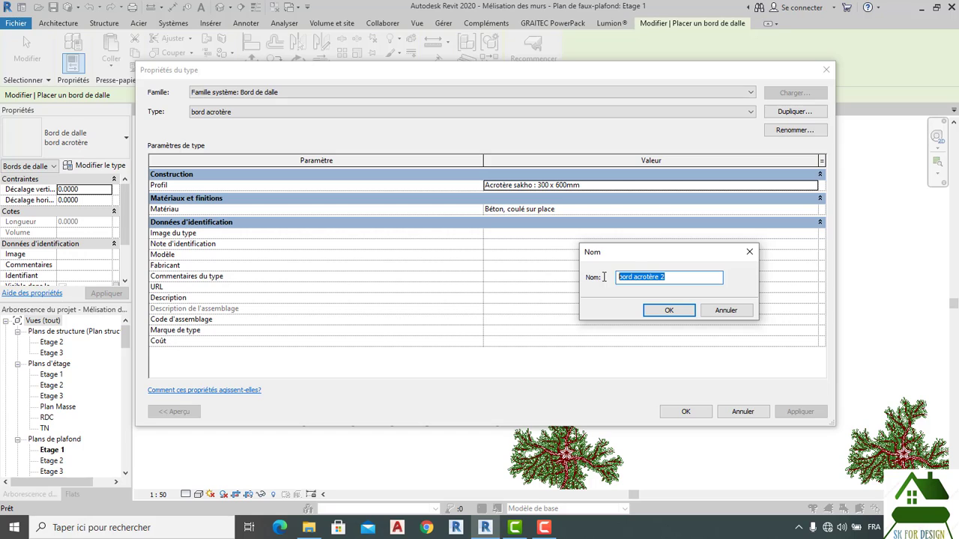
type("faux plafond br")
left_click(651, 311)
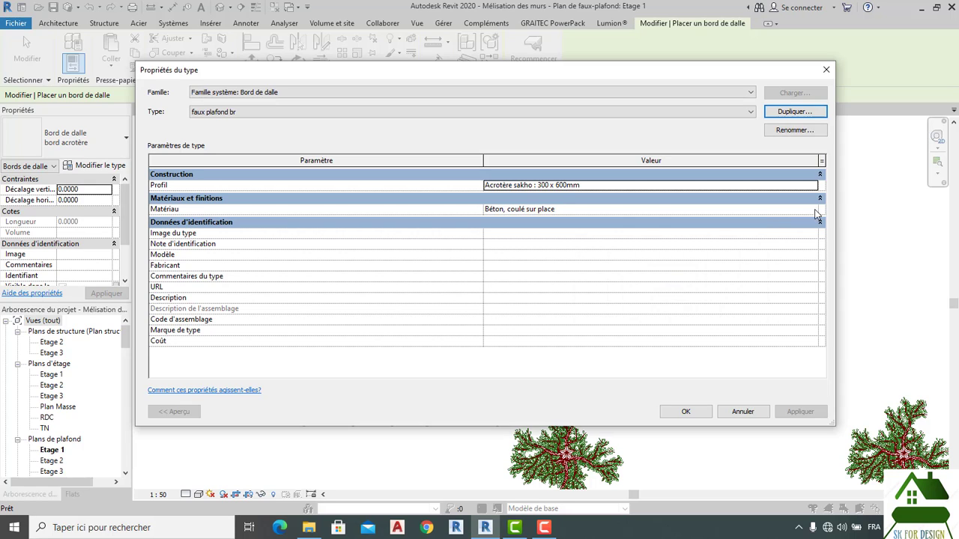
left_click(815, 210)
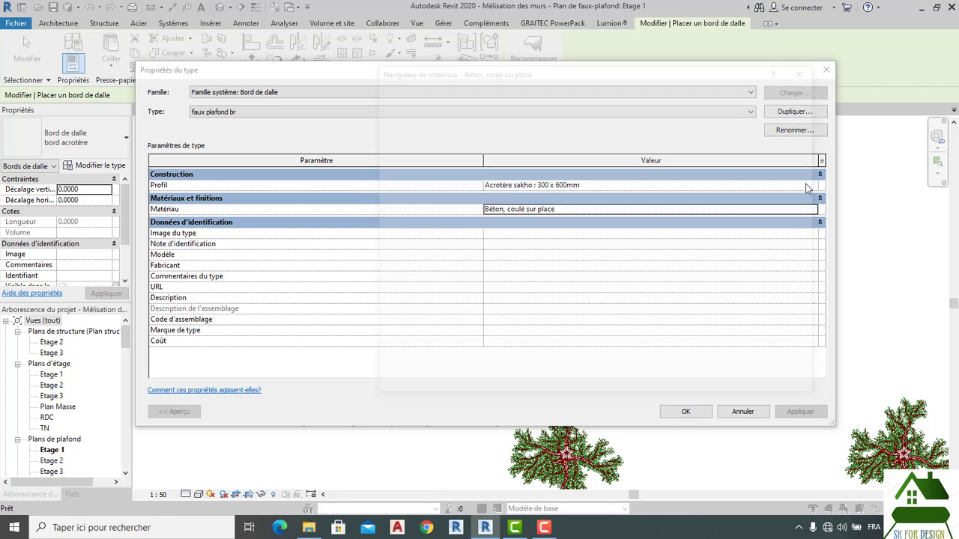
left_click(814, 209)
left_click(796, 70)
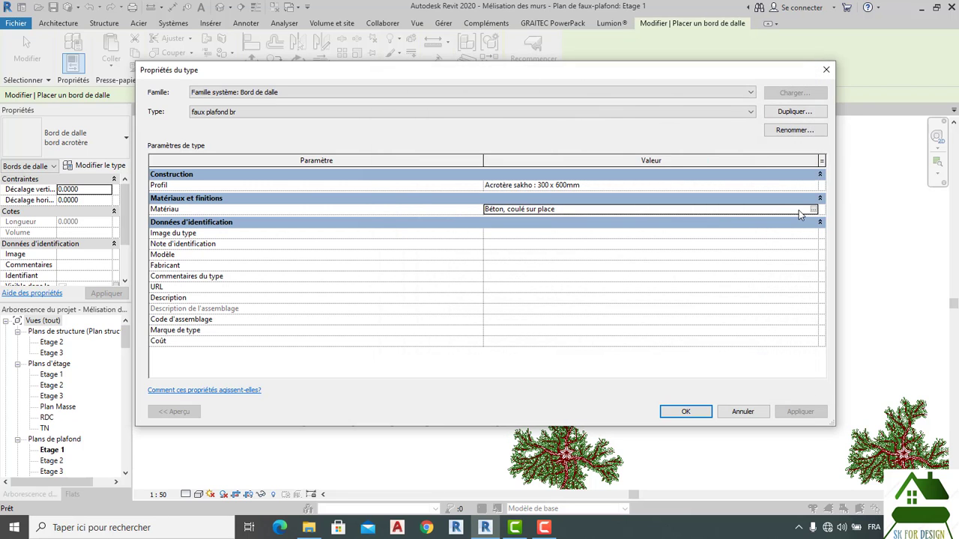
Set the new slab edge type's profile to "faux plafond bordure : 300 x 600mm".
left_click(801, 186)
left_click(813, 185)
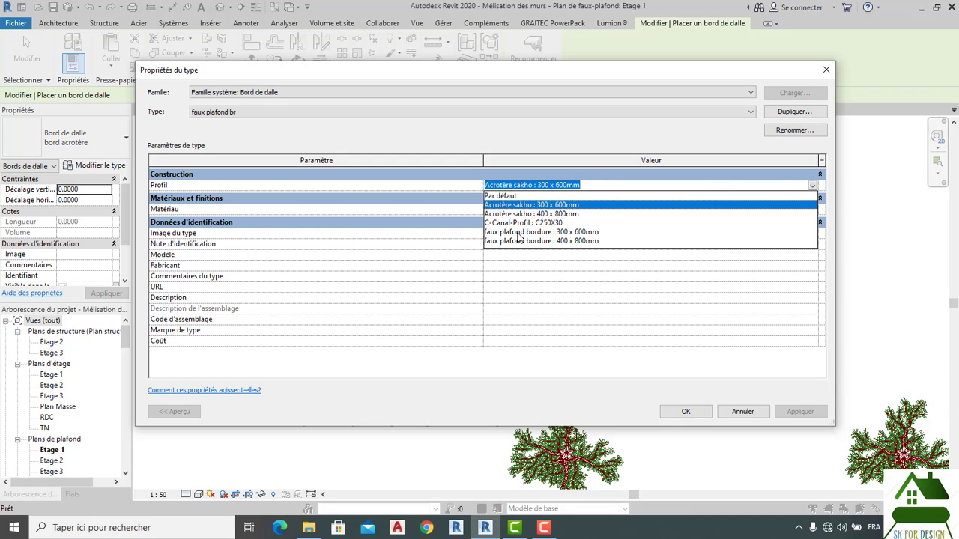
left_click(520, 232)
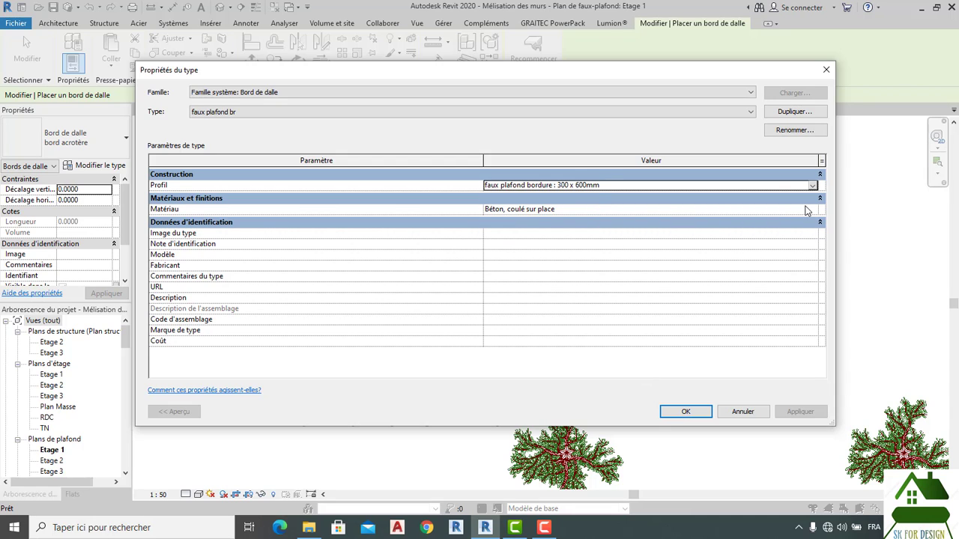
Duplicate the slab edge type's "Béton, coulé sur place" material and name the copy "Faux pd)".
left_click(807, 210)
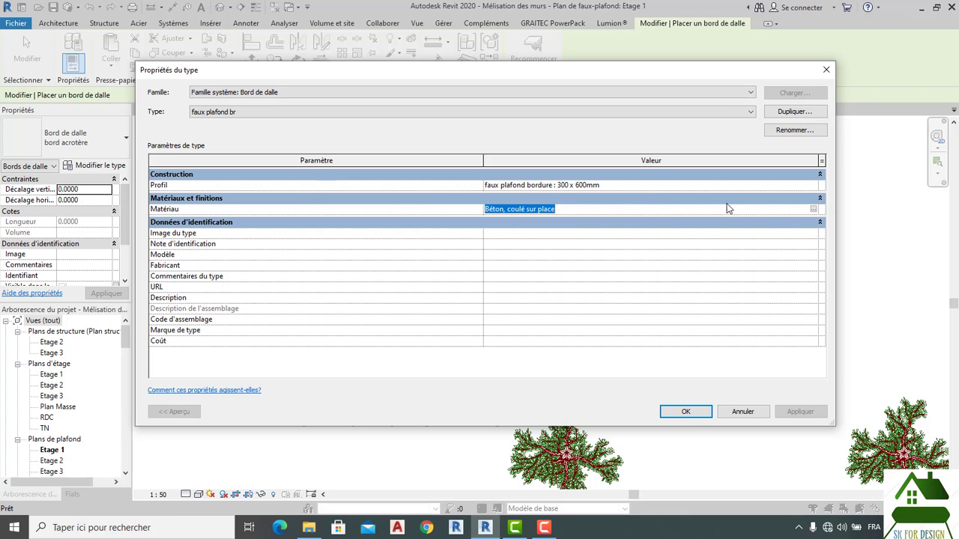
left_click(813, 209)
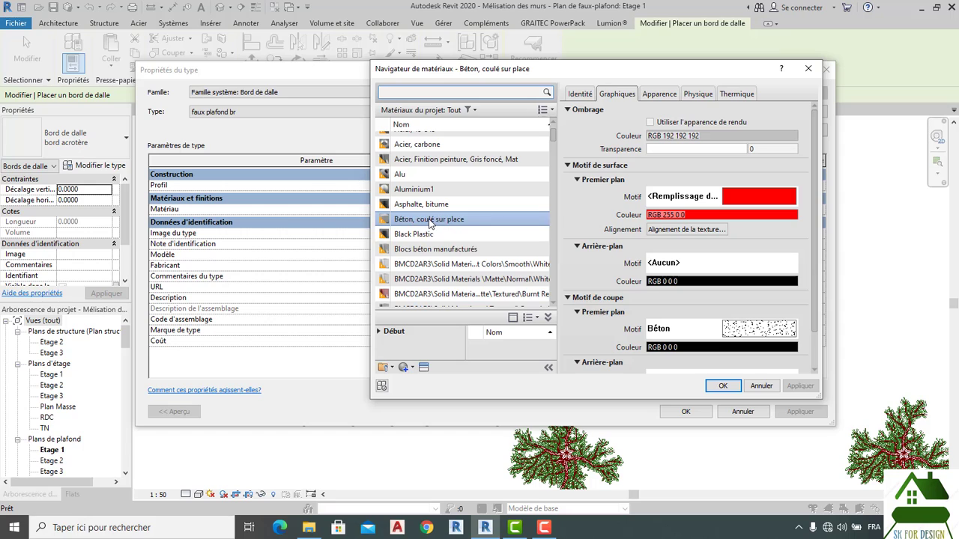
right_click(428, 223)
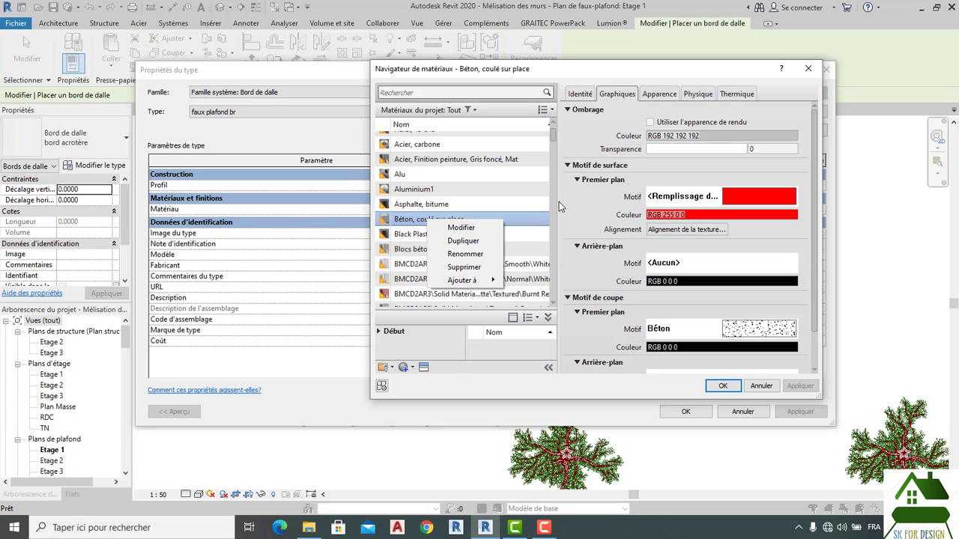
left_click(464, 241)
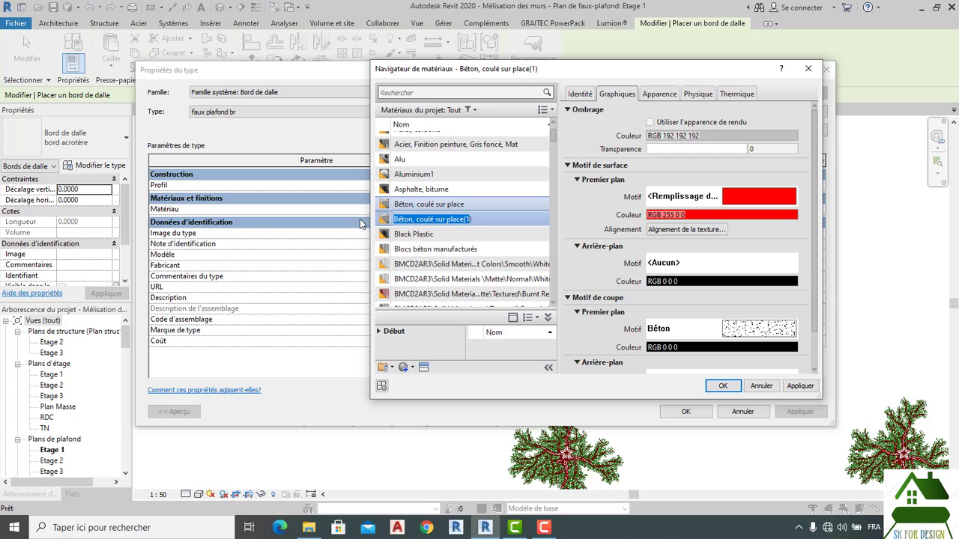
type("f")
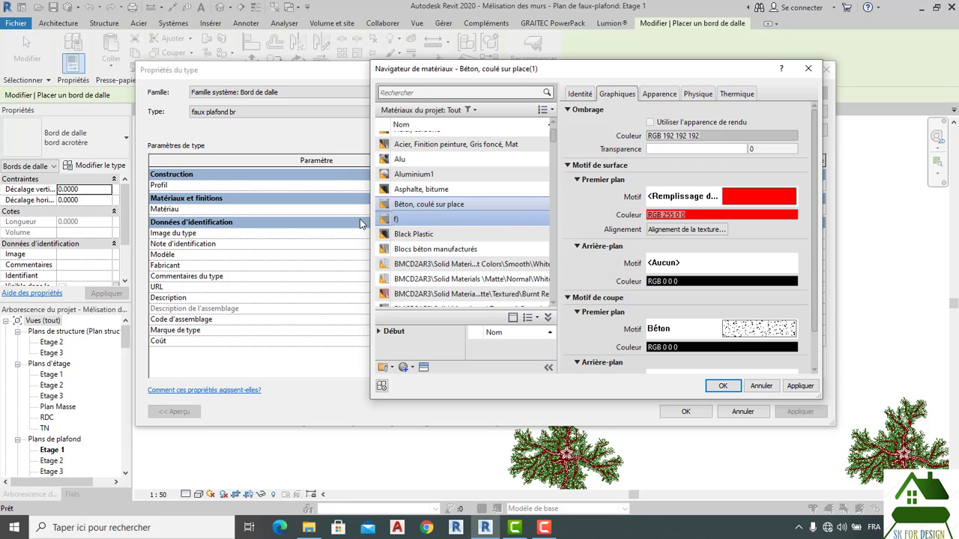
key("BackSpace")
type("Faux pd")
Open the appearance library for the new material and expand its Peinture category.
left_click(423, 367)
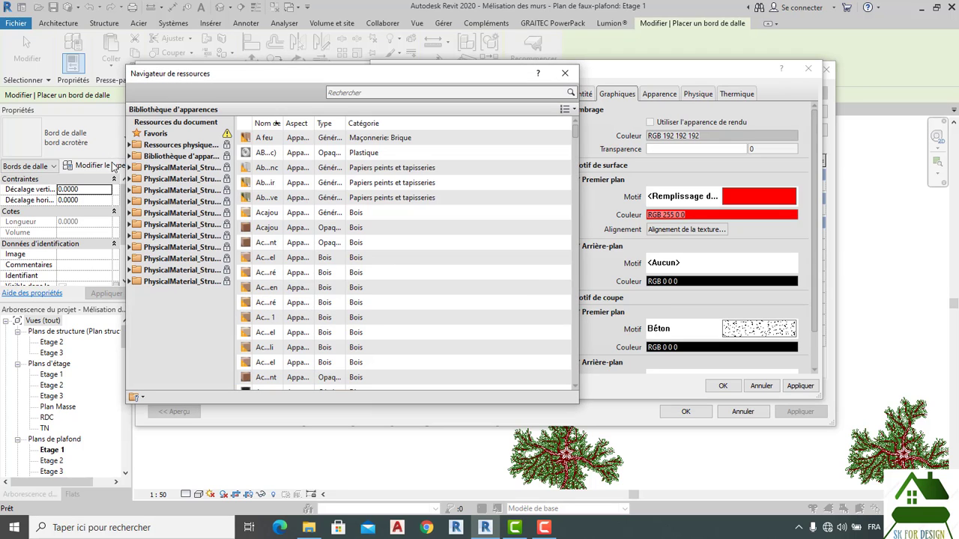
left_click(130, 156)
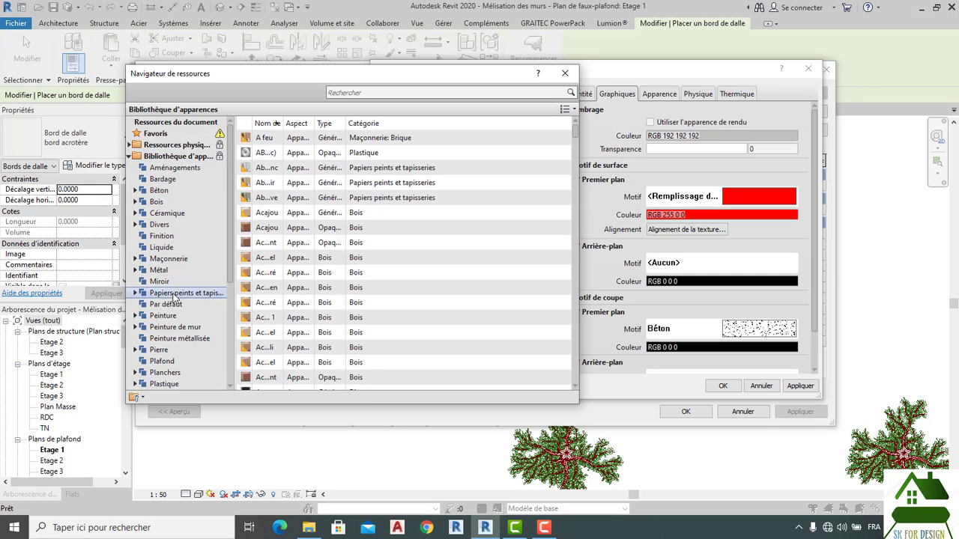
scroll(169, 300, "down", 1)
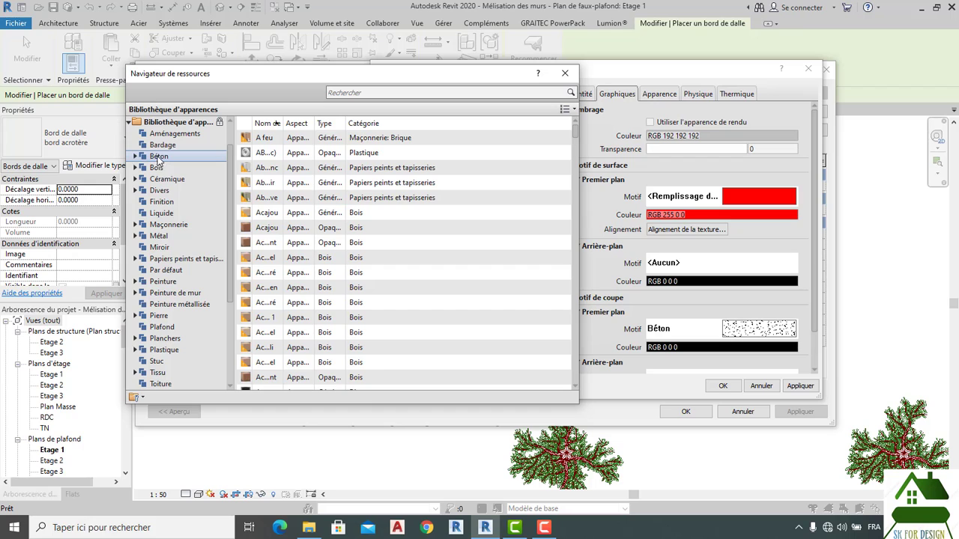
scroll(178, 352, "down", 1)
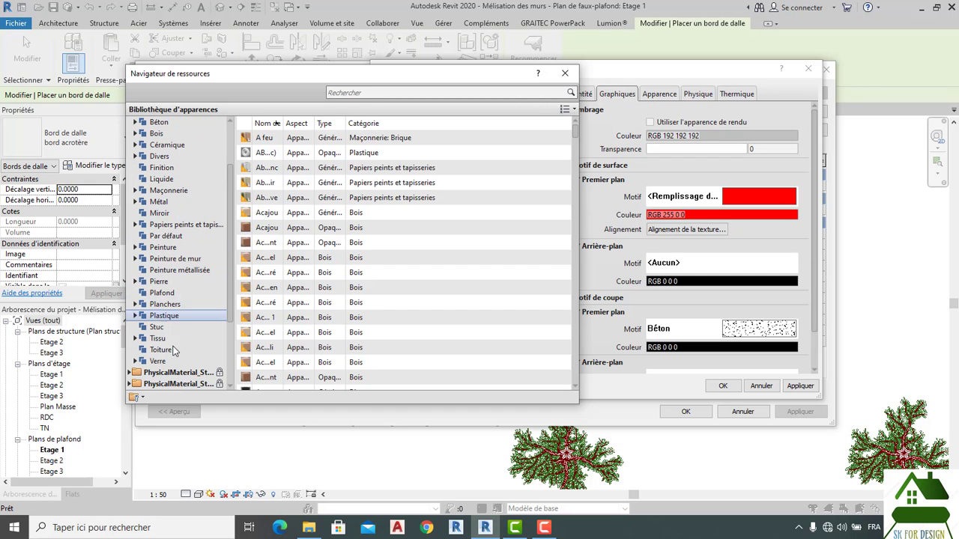
left_click(156, 252)
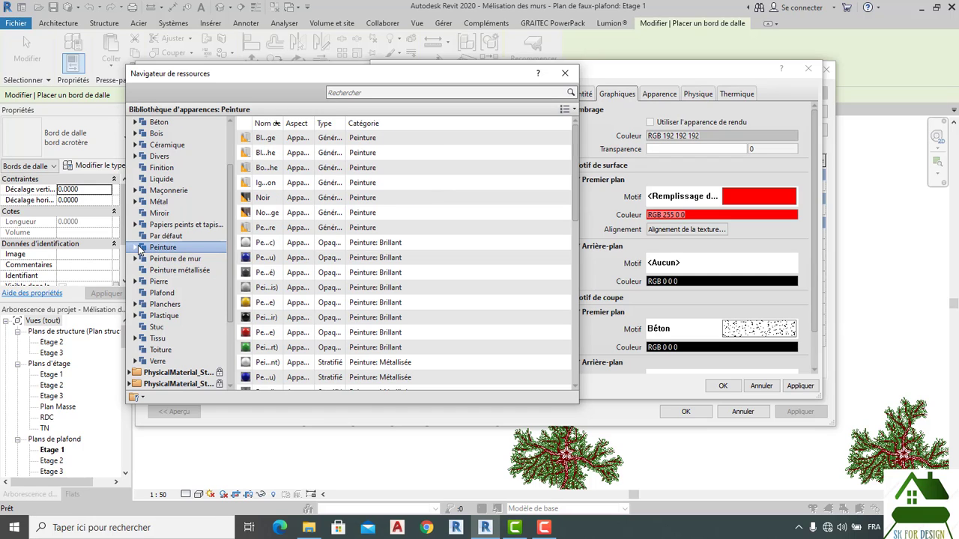
left_click(136, 248)
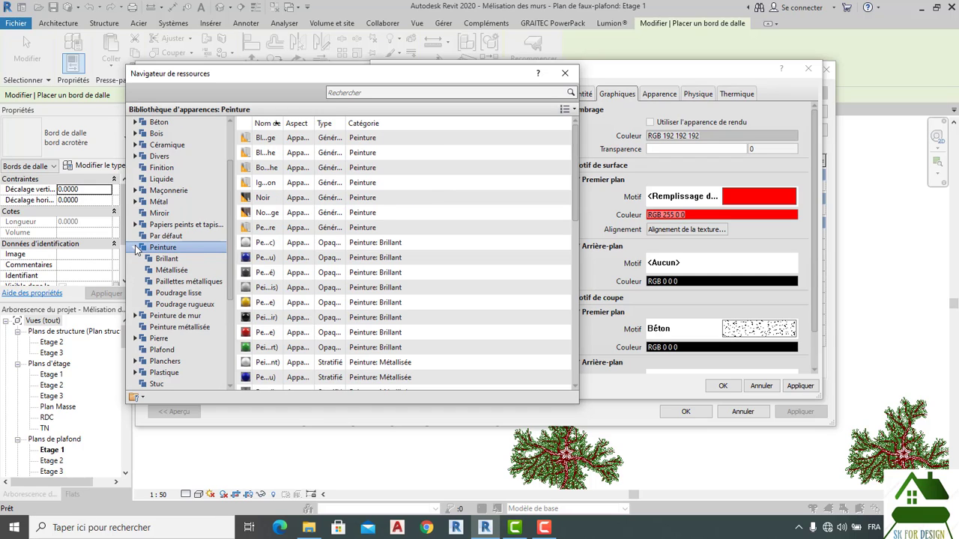
Try the Brillant émaillé (blanc), plain Peinture and Métallisée (argent) paint appearances on the new material.
double_click(252, 247)
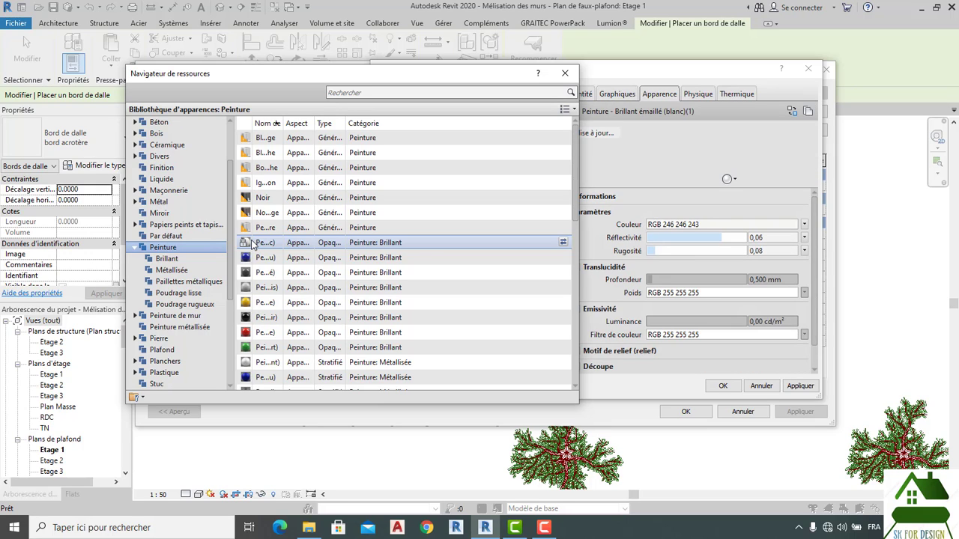
double_click(250, 231)
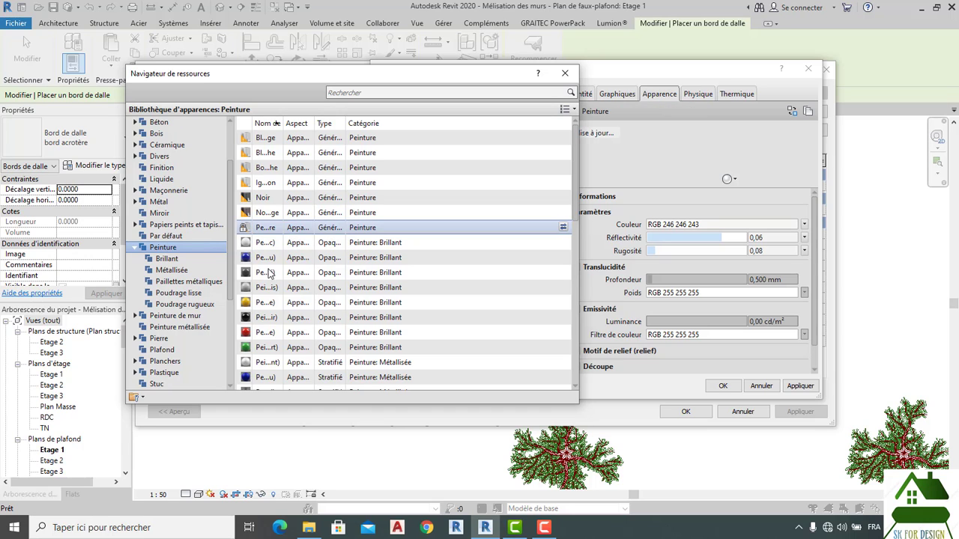
double_click(260, 363)
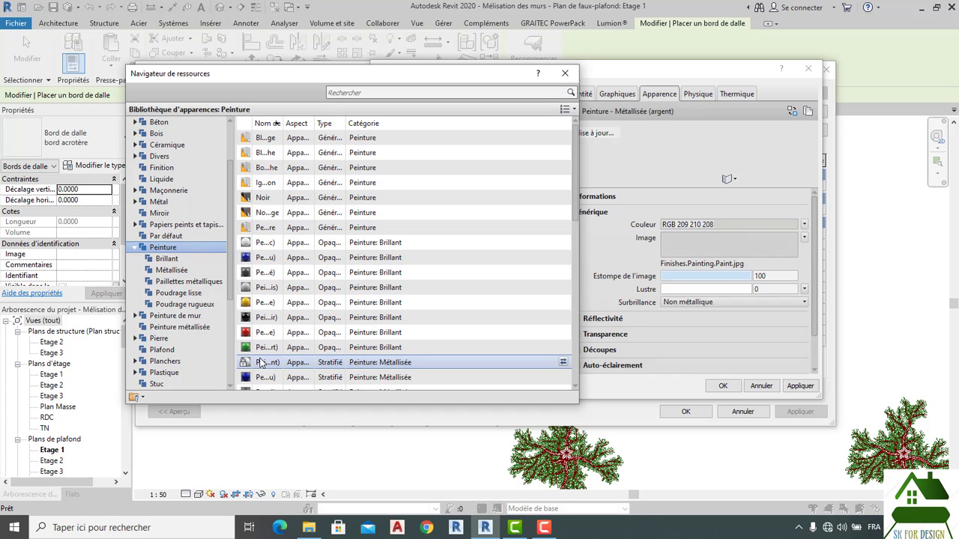
Give the material the glossy paint appearance "Peinture - Brillant émaillé (blanc)" and accept the material and the slab edge type settings.
left_click(166, 259)
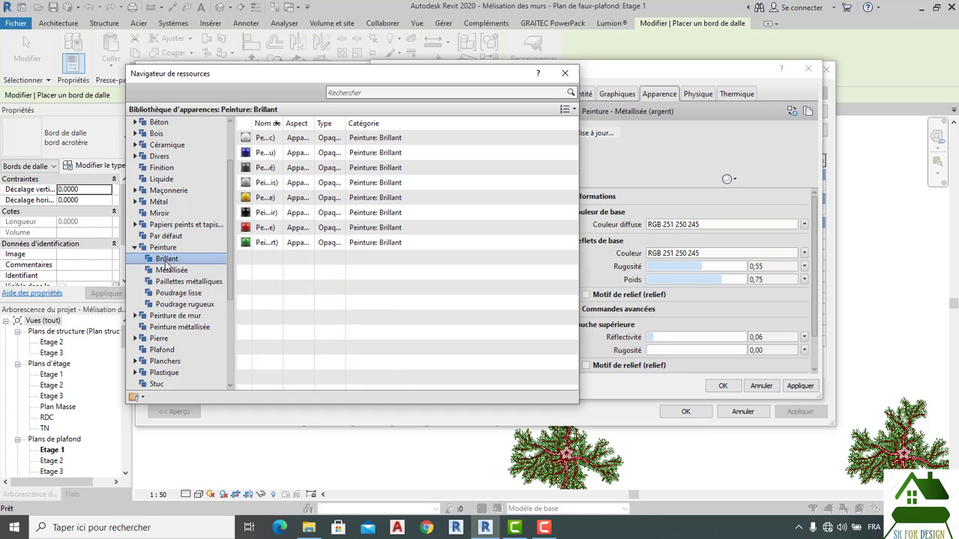
double_click(266, 139)
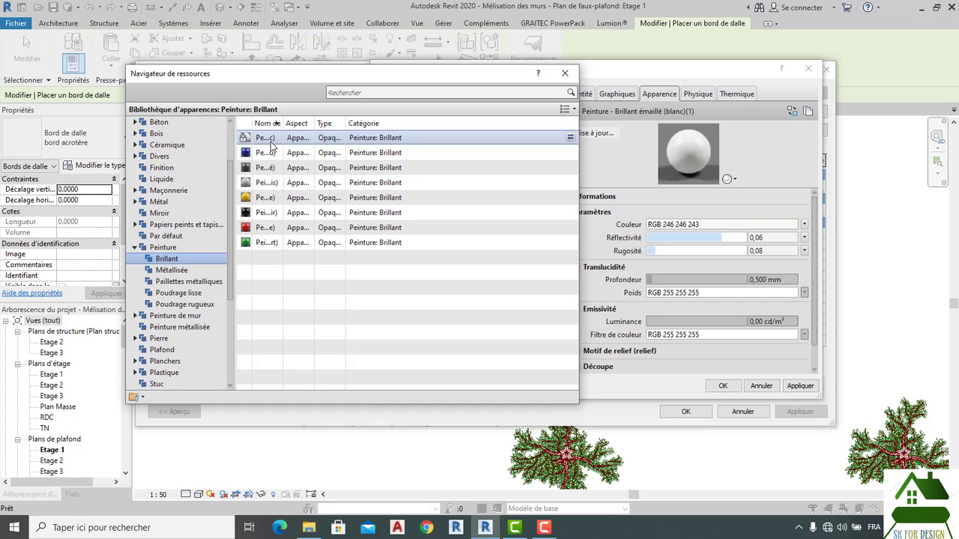
left_click(565, 75)
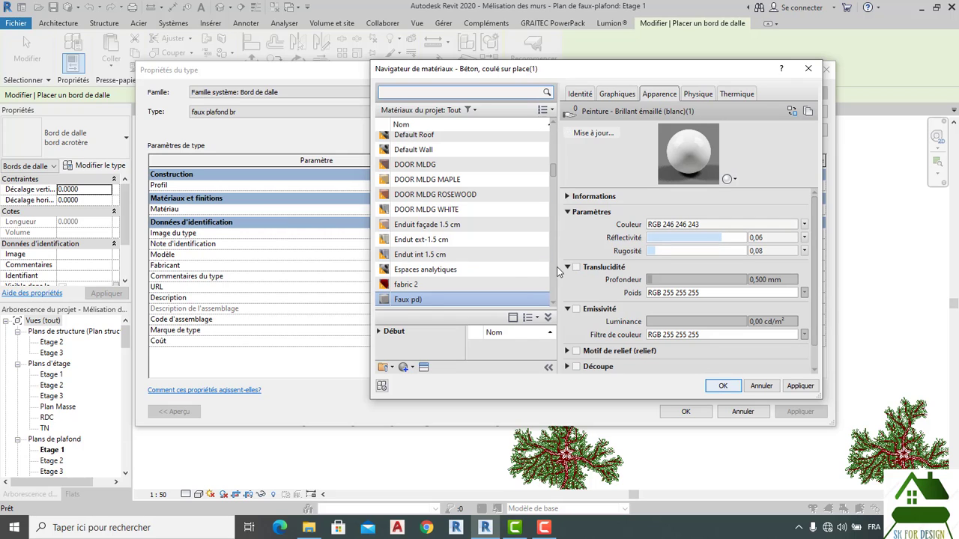
left_click(723, 386)
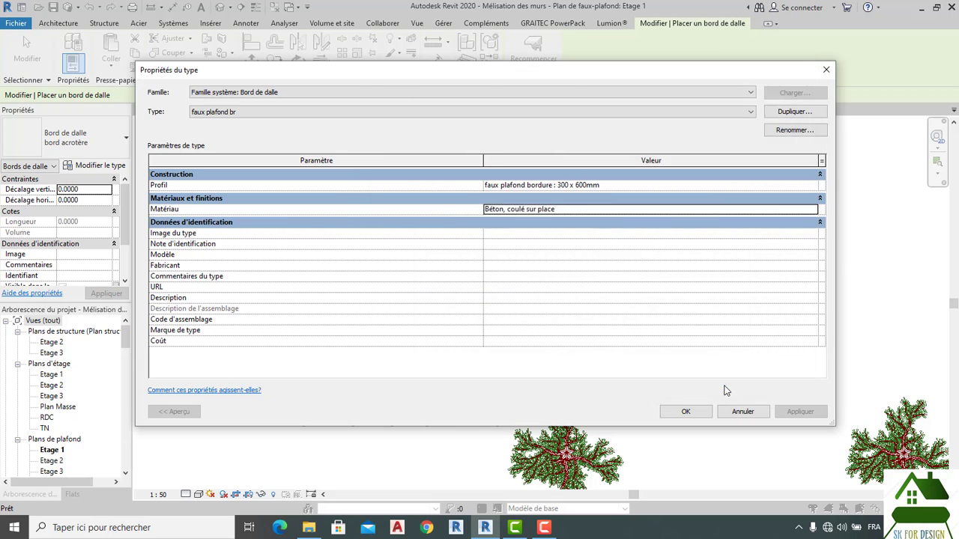
left_click(685, 411)
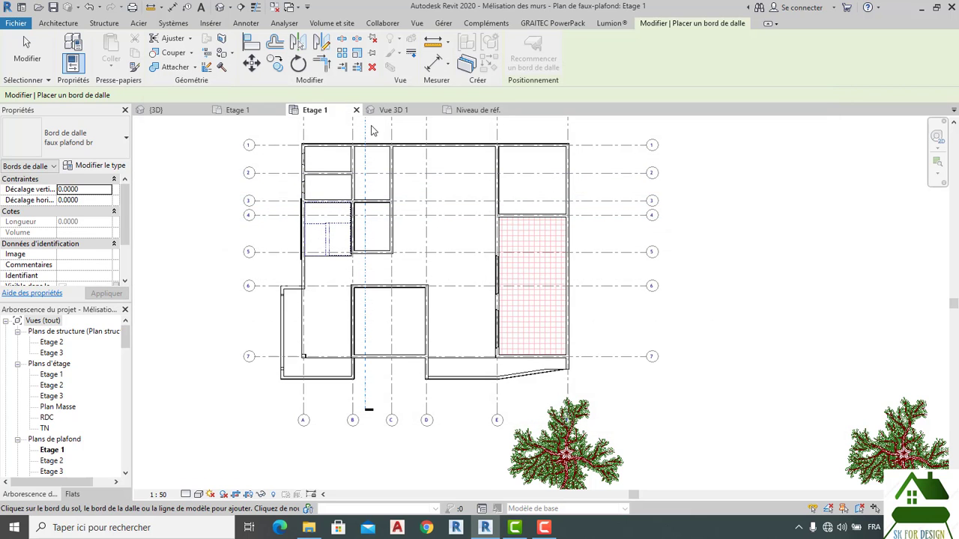
Place the "faux plafond br" slab edge along all four sides of the living room's false ceiling in the Etage 1 ceiling plan.
scroll(525, 234, "up", 5)
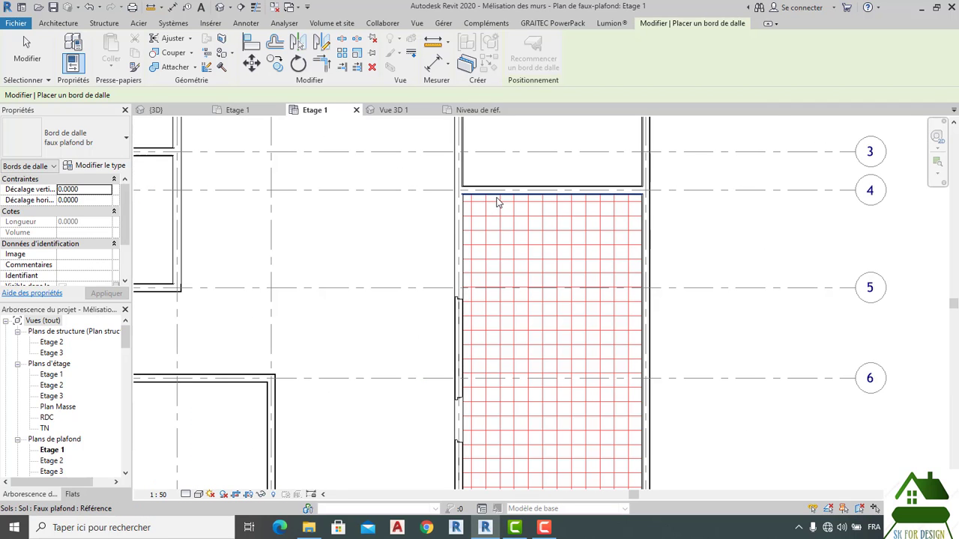
left_click(497, 199)
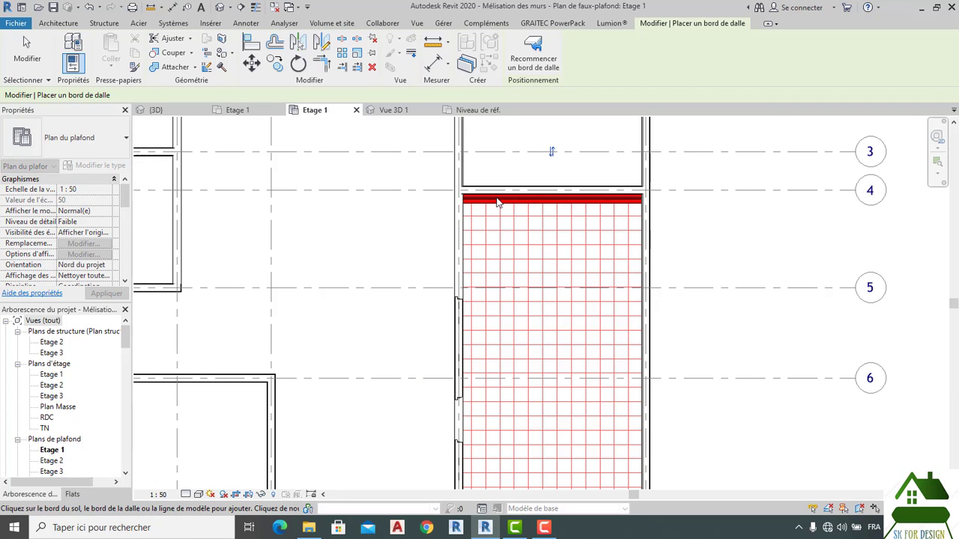
left_click(466, 249)
left_click(645, 249)
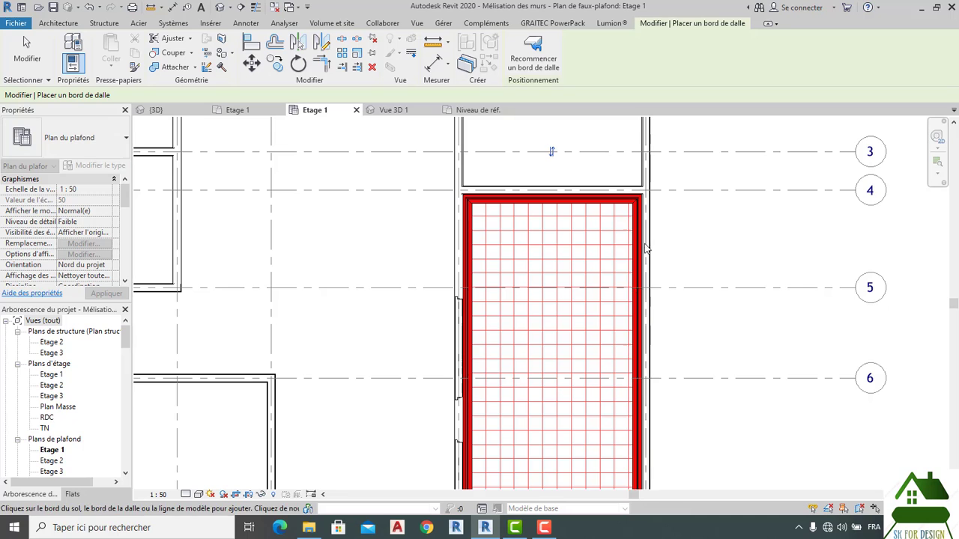
middle_click_drag(679, 254, 641, 154)
scroll(642, 172, "down", 4)
scroll(552, 334, "up", 4)
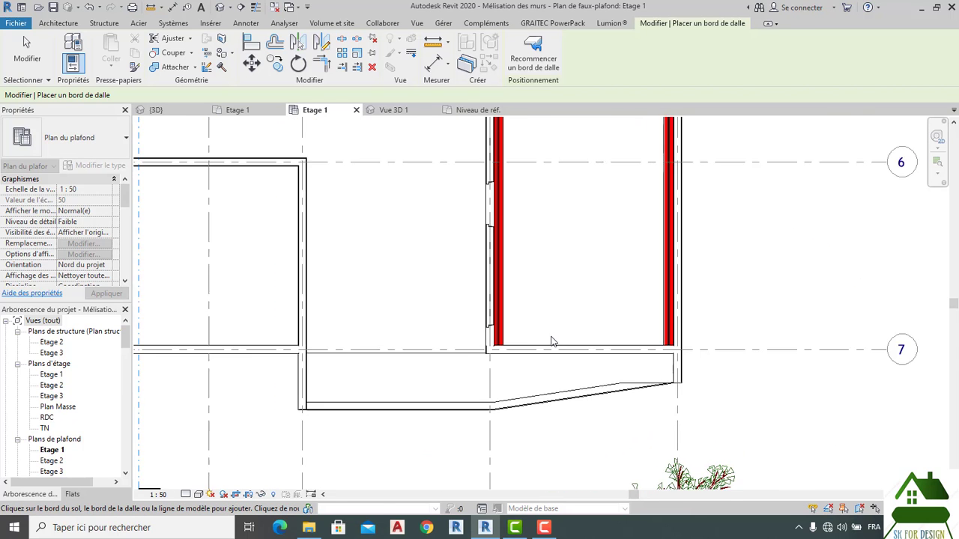
left_click(549, 346)
scroll(484, 298, "down", 2)
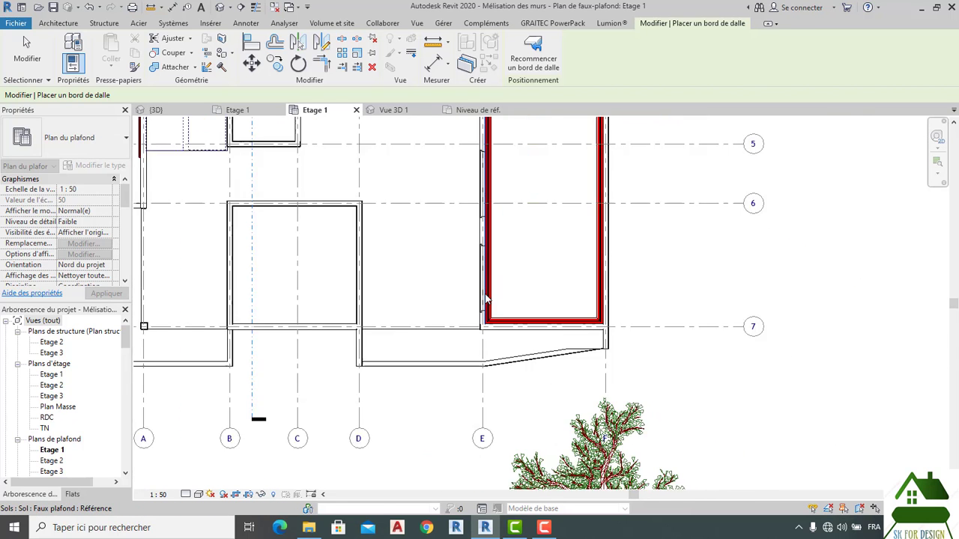
scroll(486, 298, "down", 1)
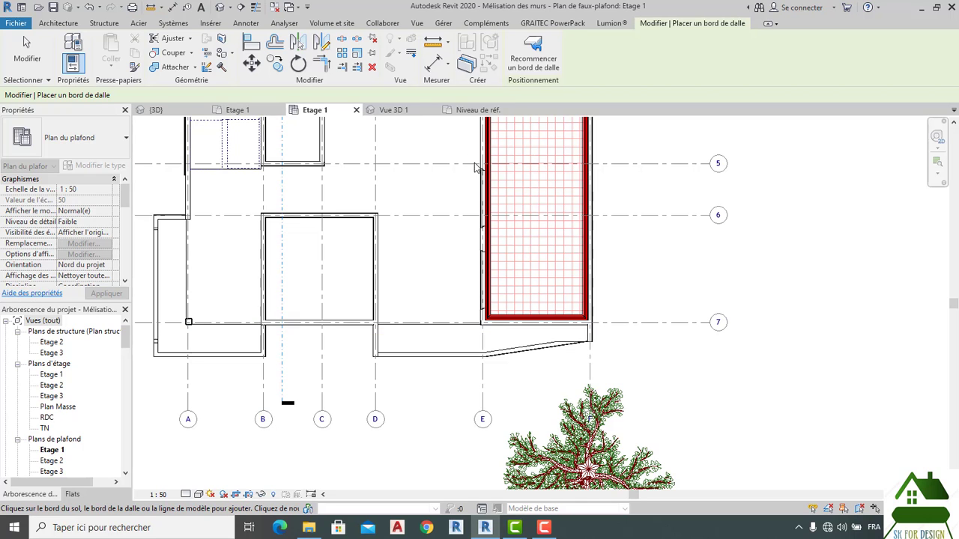
middle_click_drag(454, 209, 461, 294)
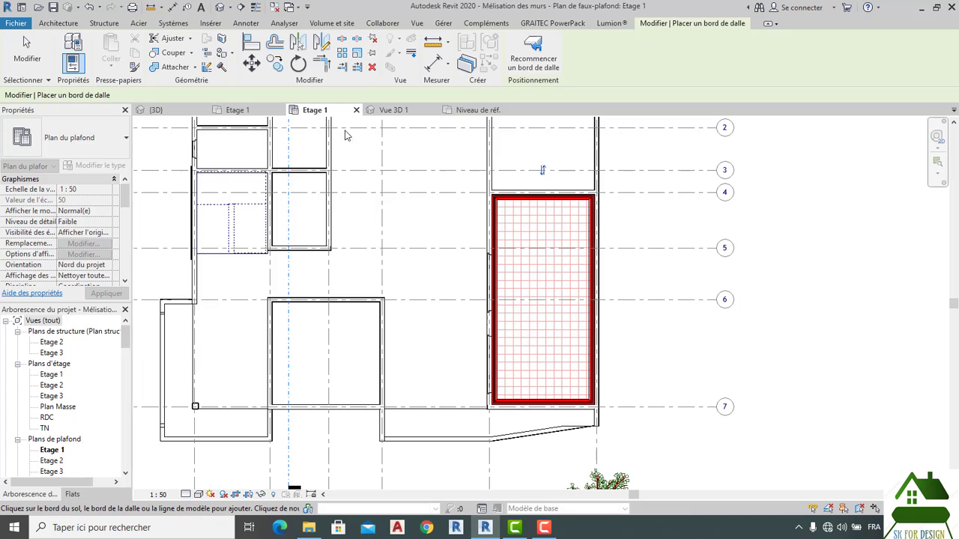
Examine the ceiling border's profile and corner joints in the living room perspective Vue 3D 1.
left_click(396, 111)
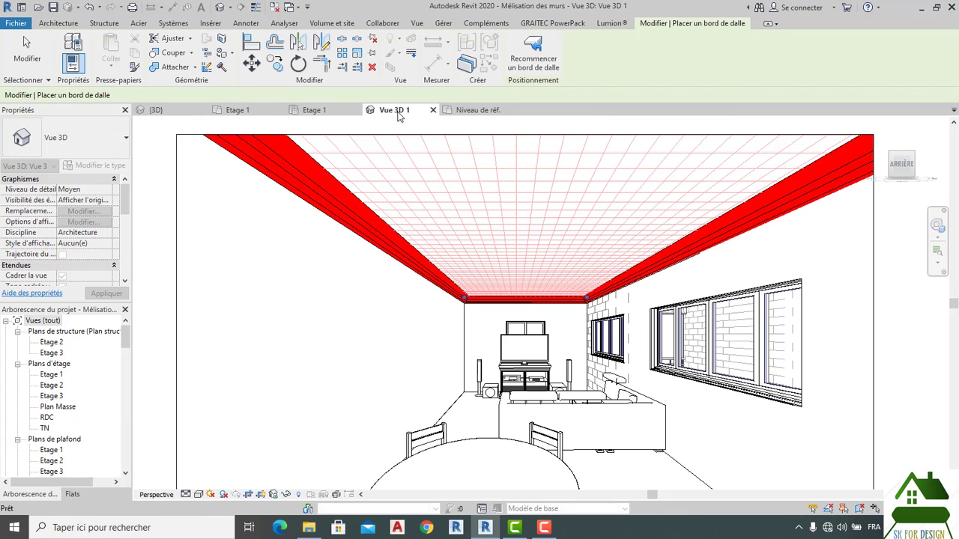
scroll(374, 299, "down", 3)
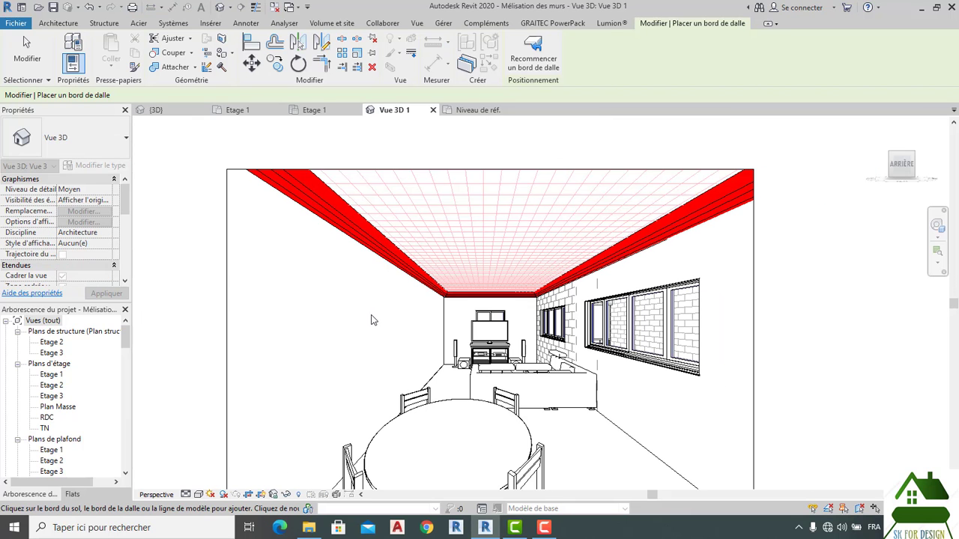
scroll(574, 270, "up", 5)
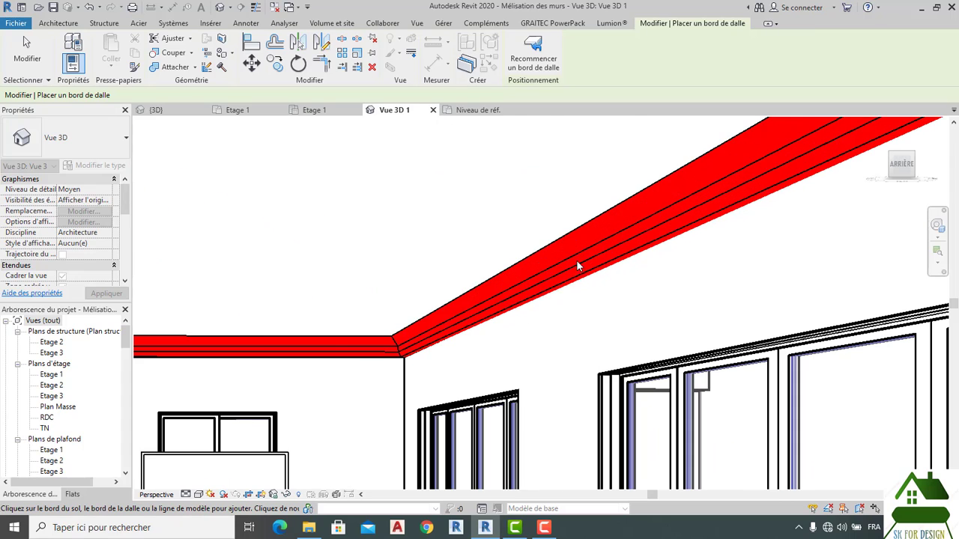
scroll(447, 345, "up", 4)
scroll(424, 322, "down", 3)
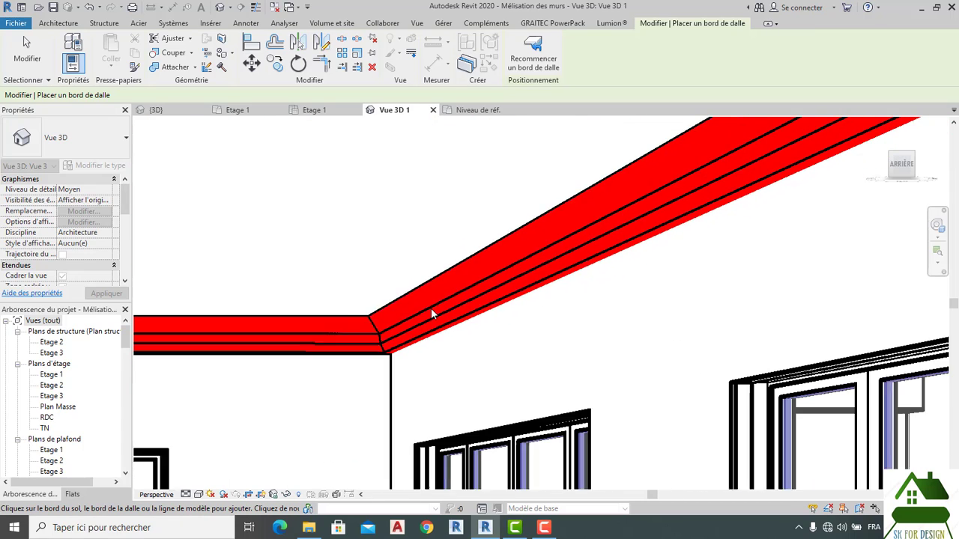
scroll(485, 312, "down", 5)
scroll(507, 302, "up", 1)
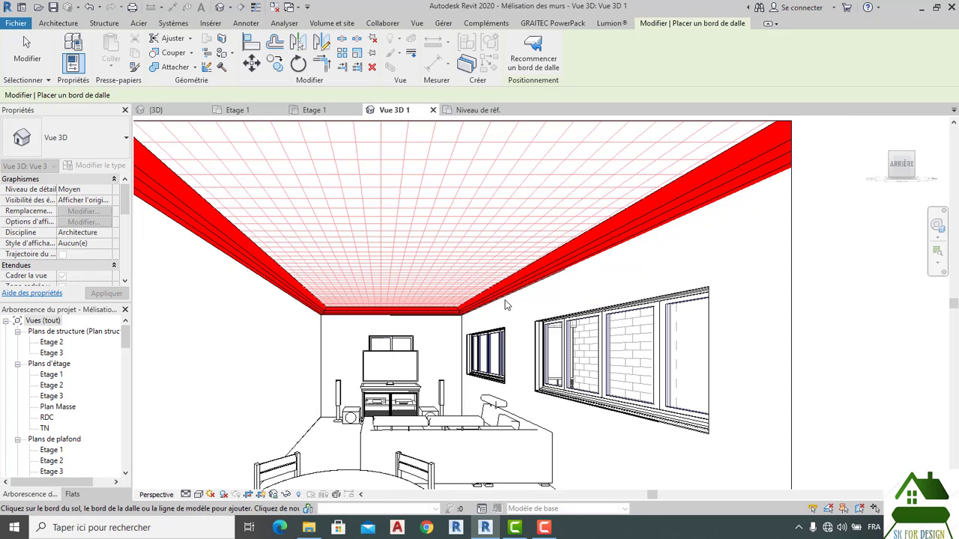
scroll(474, 216, "down", 3)
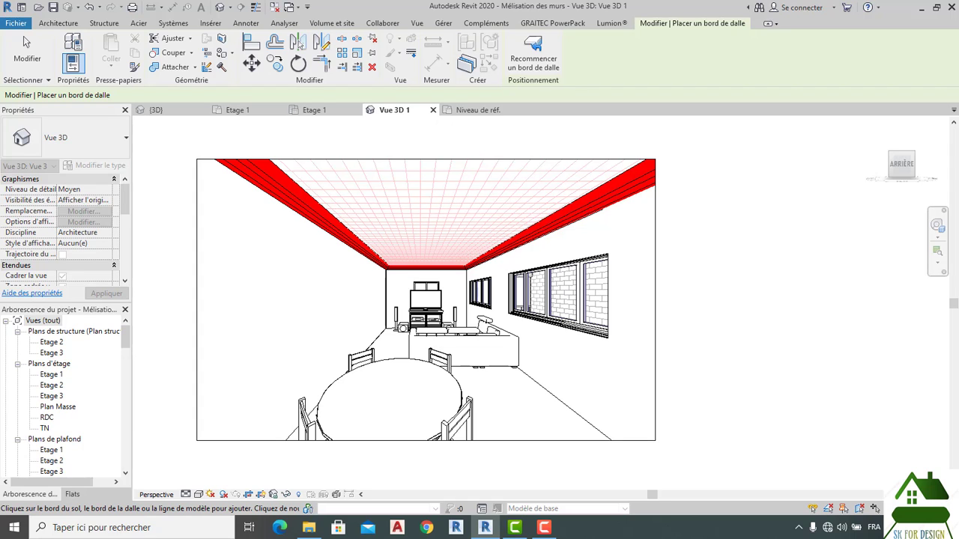
Change the visual style of the perspective Vue 3D 1.
left_click(198, 495)
left_click(220, 470)
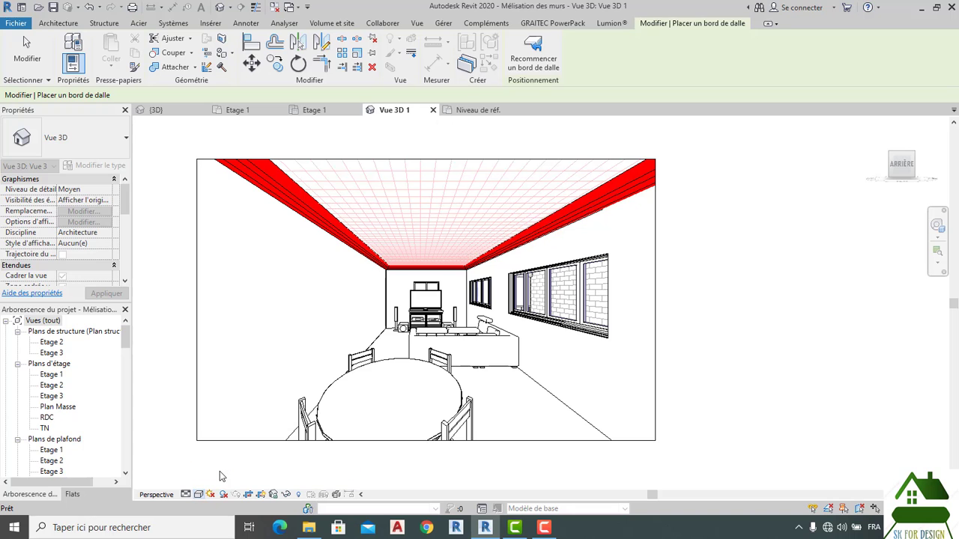
Examine the shaded slab edge's moulding profile and the ceiling tiles along the windowless side wall in Vue 3D 1.
scroll(324, 188, "up", 8)
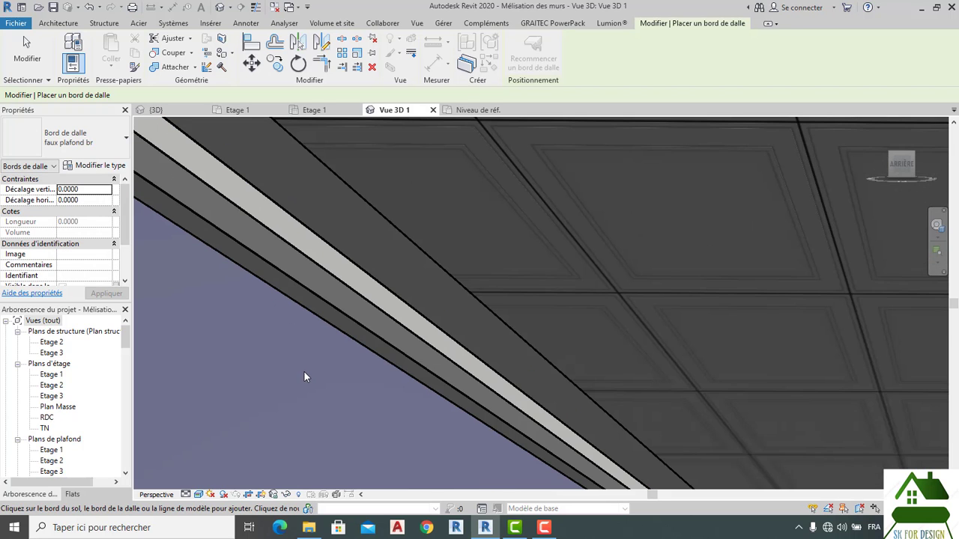
scroll(304, 373, "down", 5)
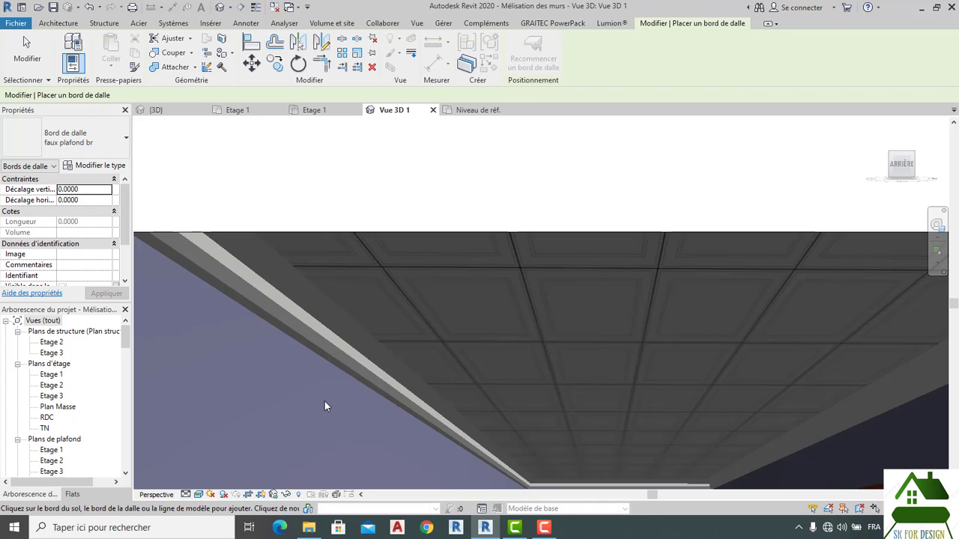
scroll(325, 401, "down", 5)
scroll(336, 343, "up", 6)
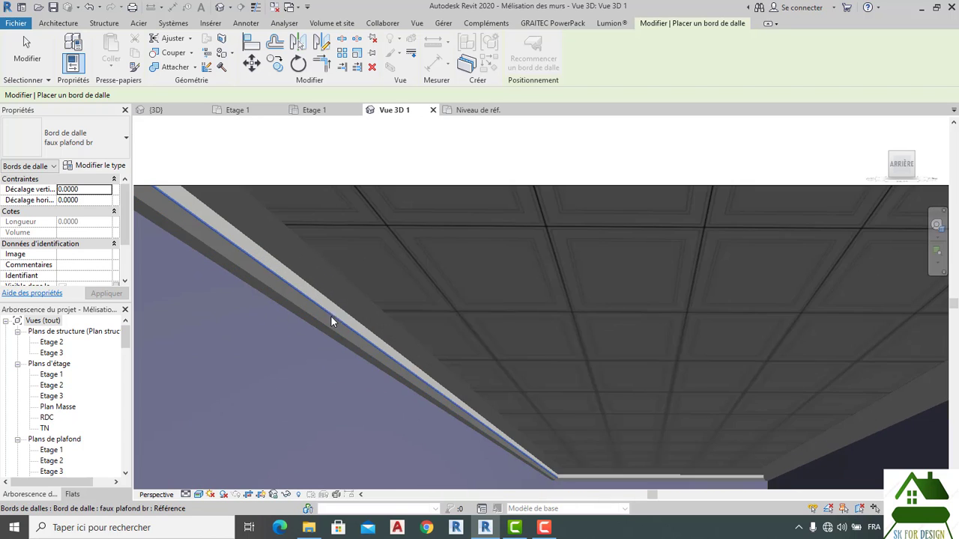
scroll(341, 300, "up", 3)
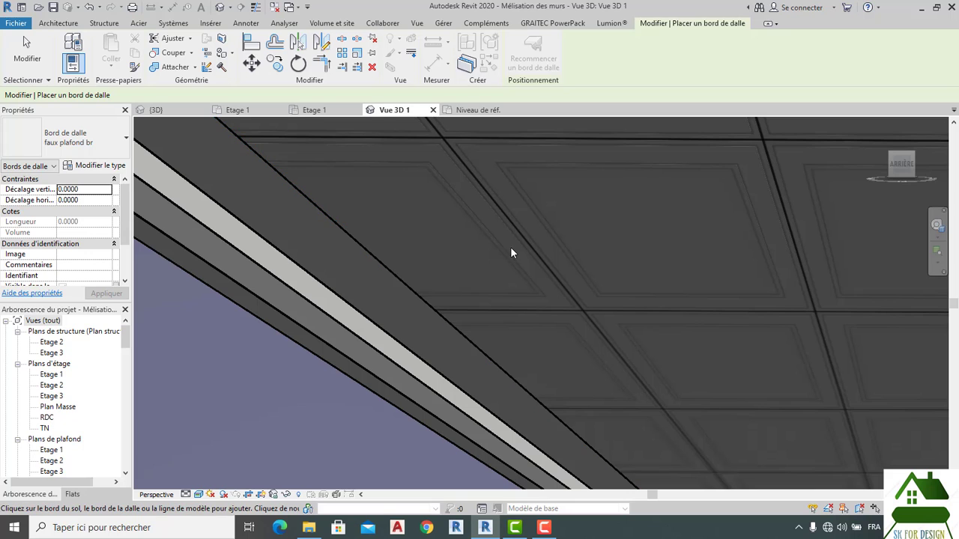
scroll(385, 314, "down", 6)
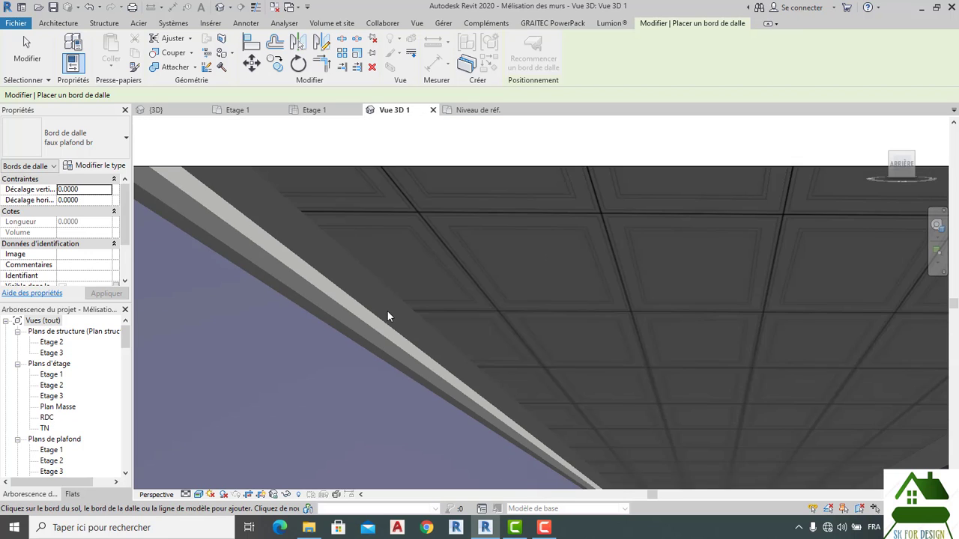
scroll(579, 363, "down", 1)
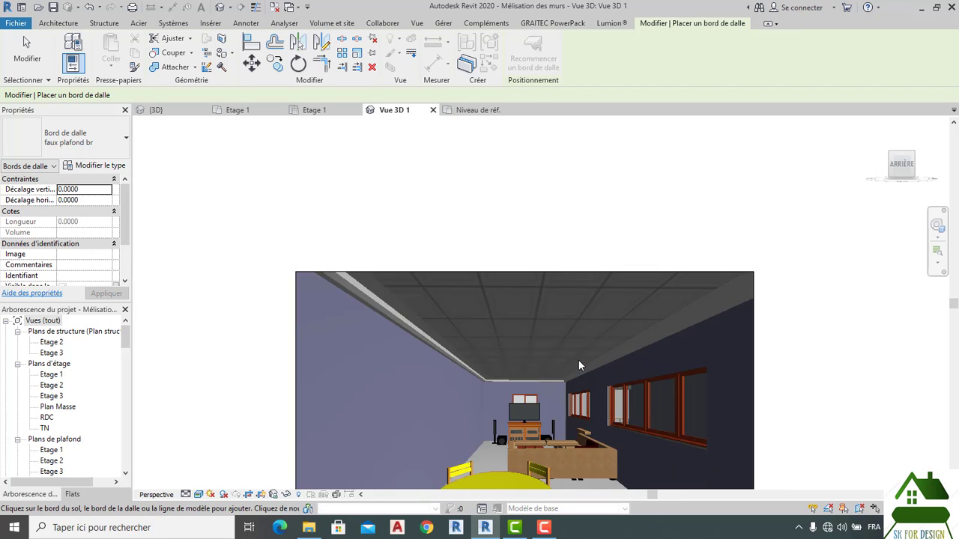
Review how the ceiling border runs around the whole living room, including the far wall above the television and the window side.
middle_click_drag(578, 360, 516, 229)
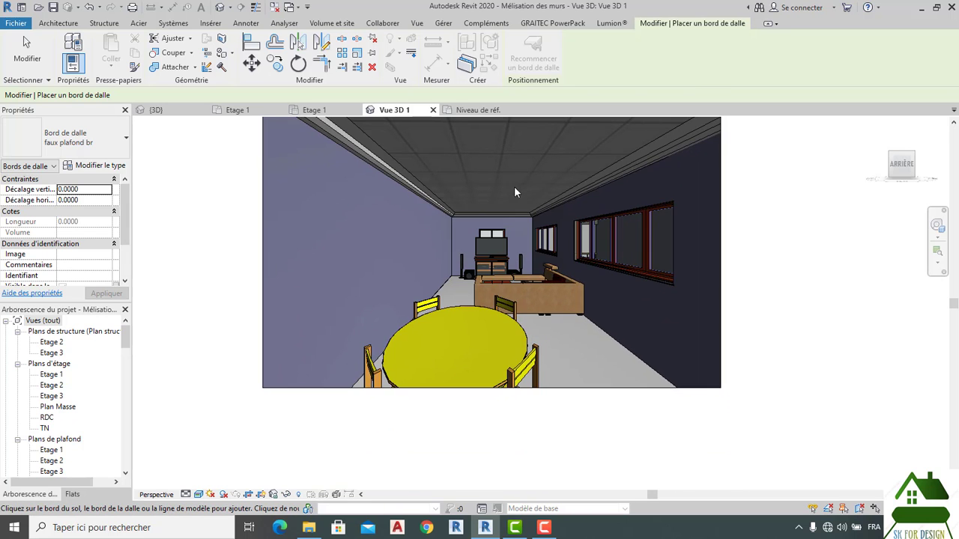
scroll(442, 217, "up", 5)
scroll(450, 224, "up", 1)
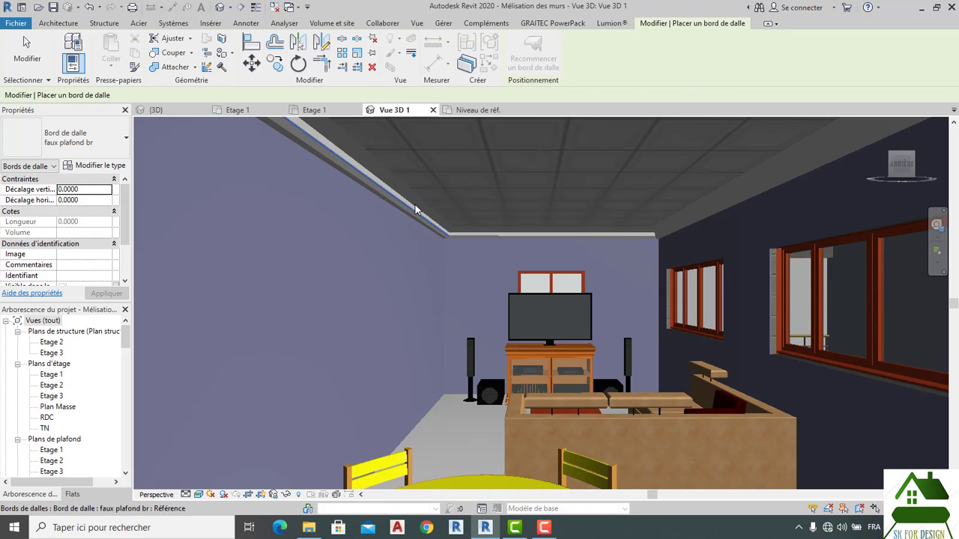
scroll(418, 208, "up", 2)
scroll(500, 256, "down", 2)
scroll(517, 266, "down", 6)
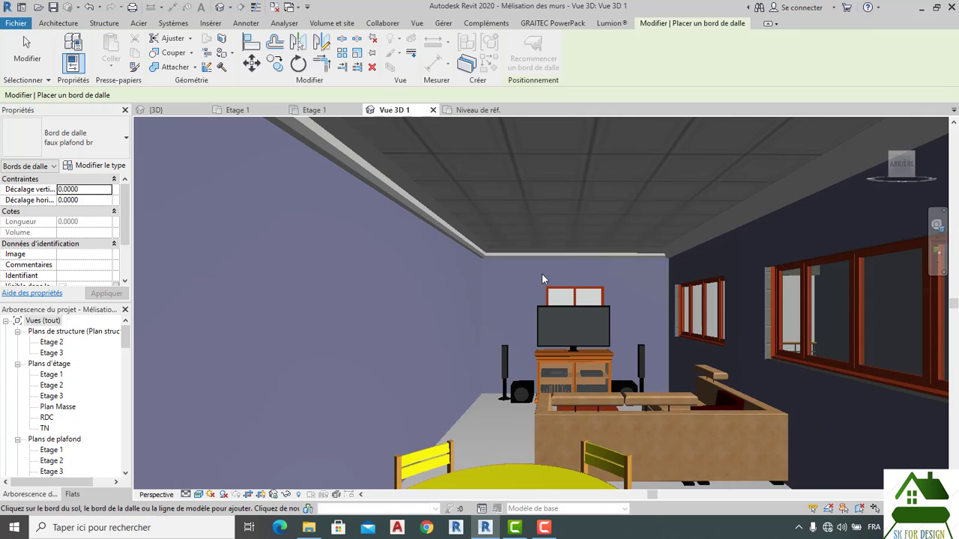
scroll(659, 393, "down", 2)
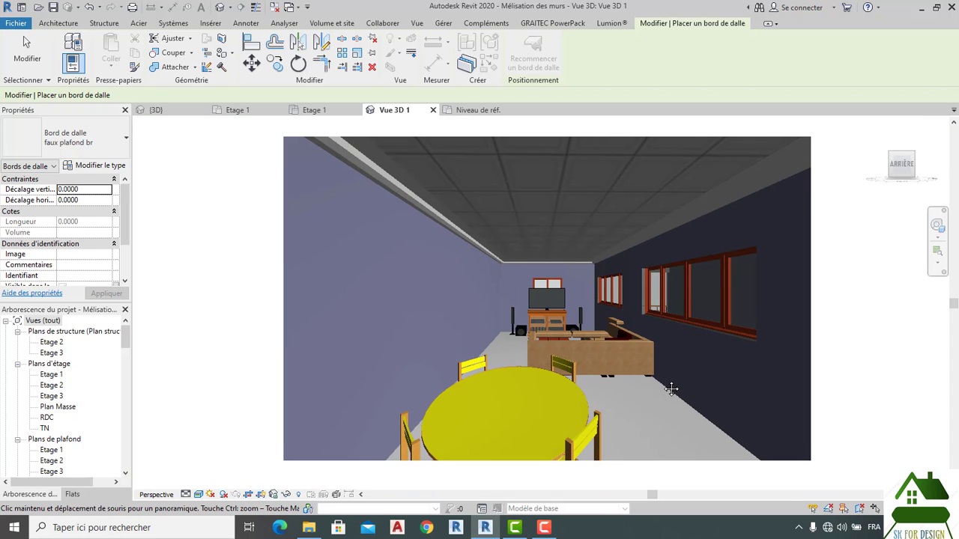
scroll(630, 383, "down", 2)
scroll(630, 384, "up", 3)
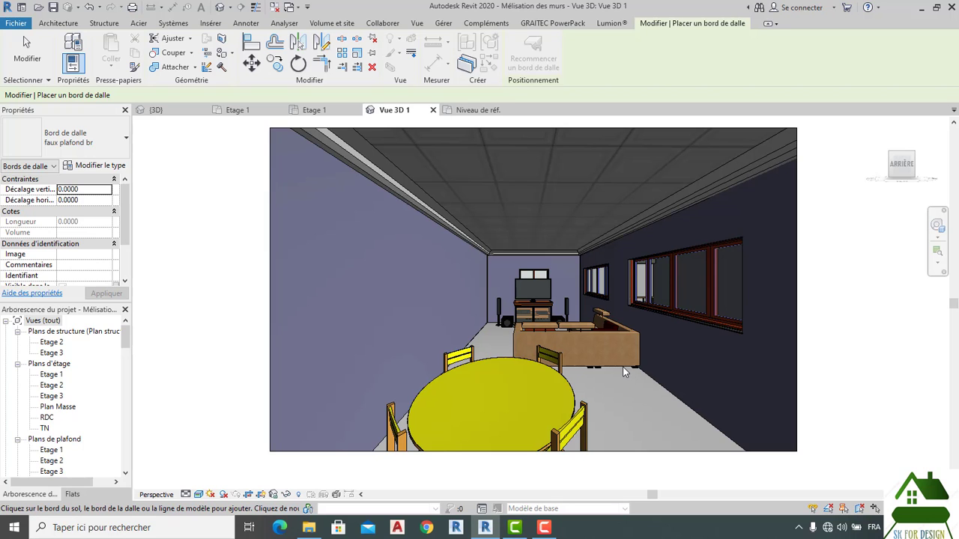
scroll(623, 367, "down", 3)
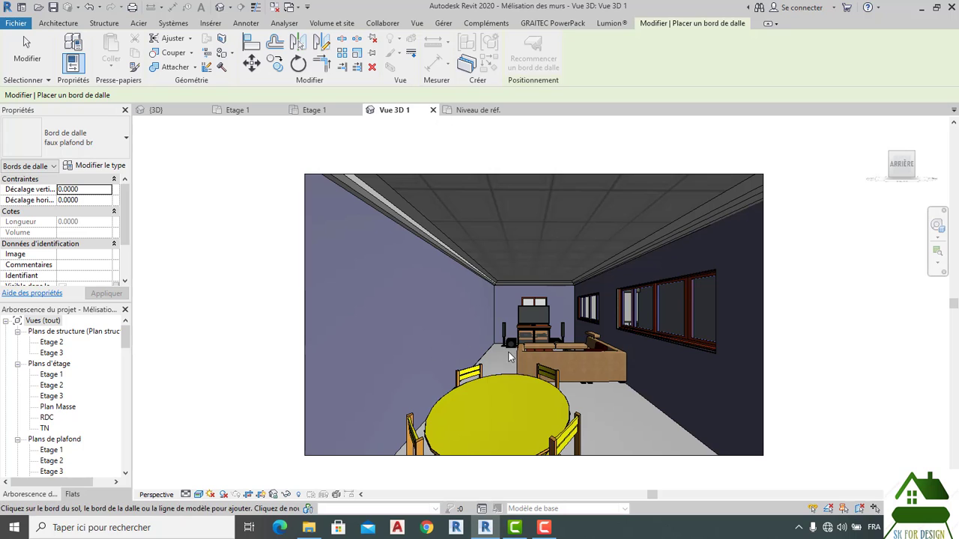
scroll(494, 341, "down", 2)
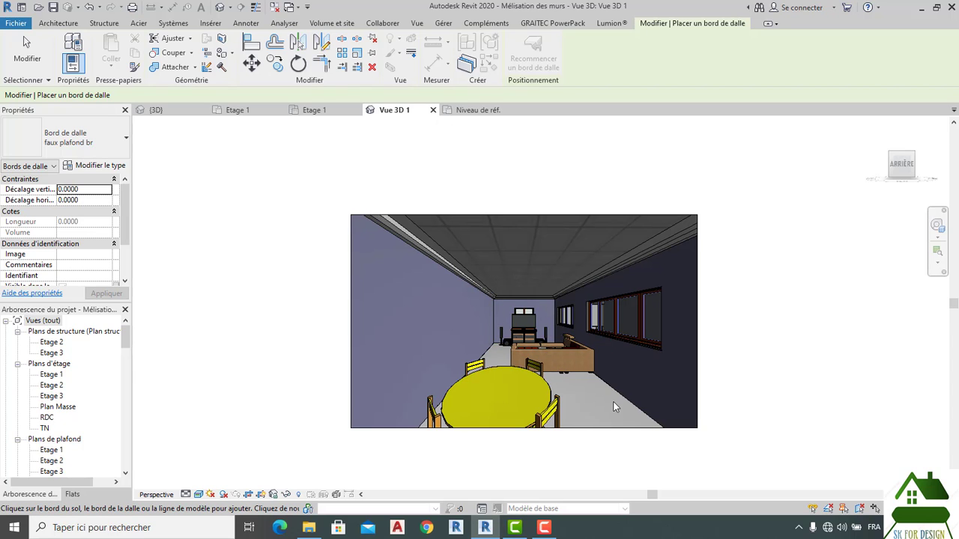
scroll(514, 298, "up", 5)
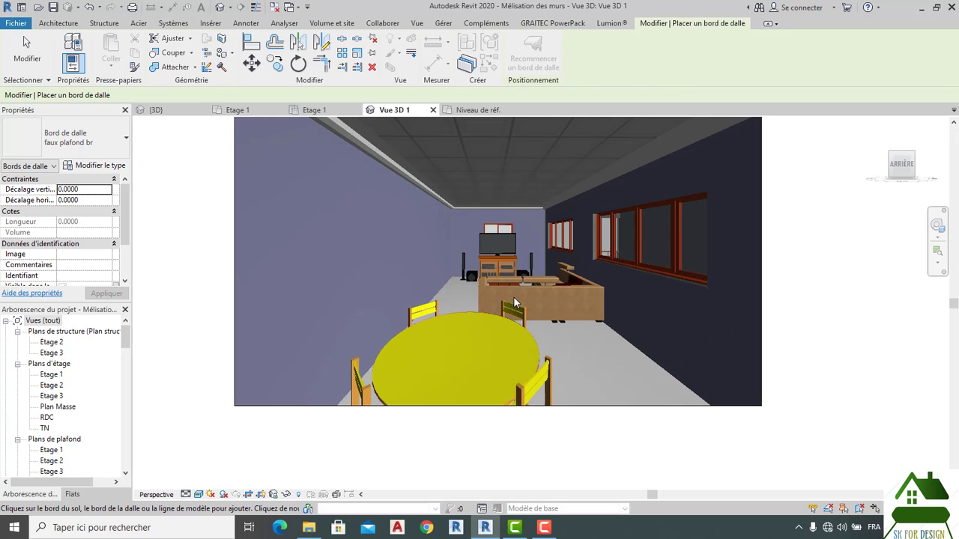
middle_click_drag(523, 301, 529, 368)
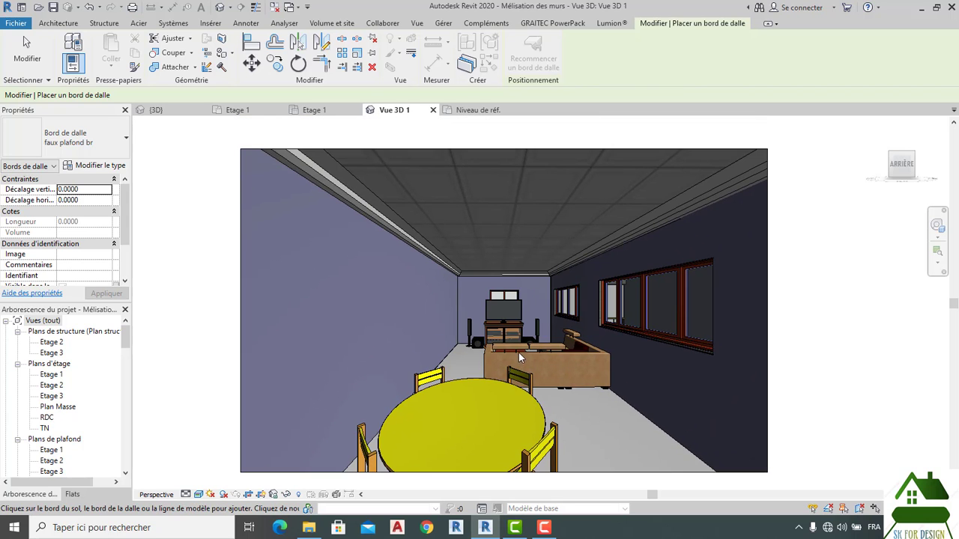
scroll(519, 358, "down", 2)
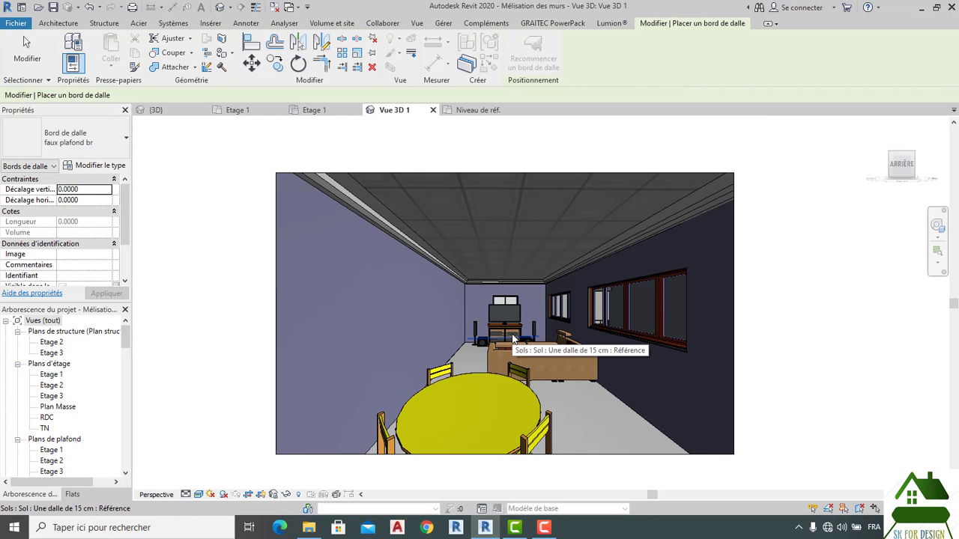